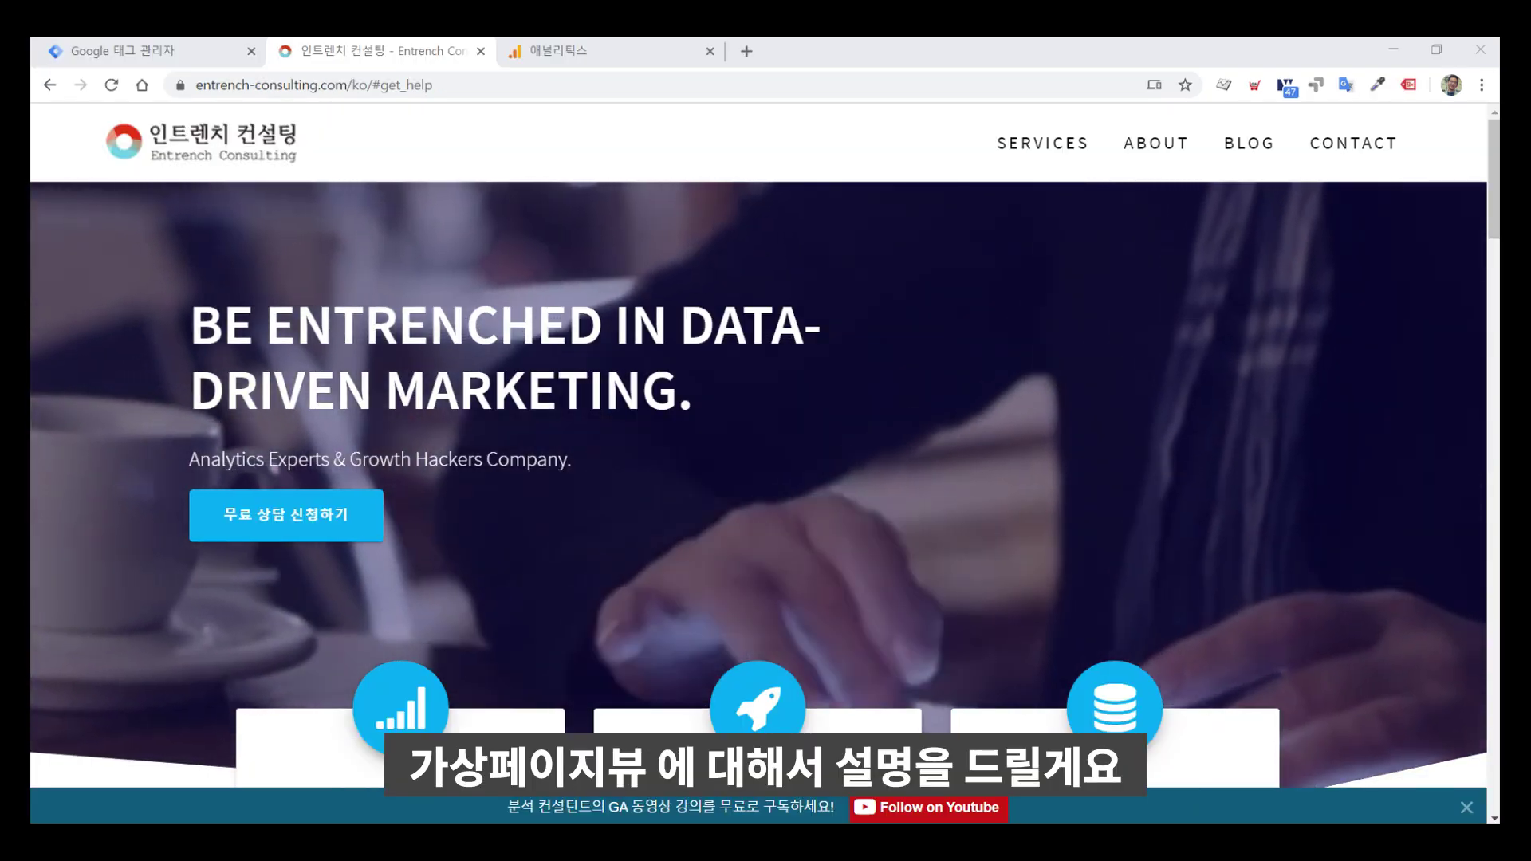
- Bring up the empty Notepad document and write the heading "가상 페이지뷰란 무엇인가" on its first line
{"action": "left_click_drag", "start_coordinate": [1500, 350], "coordinate": [411, 139]}
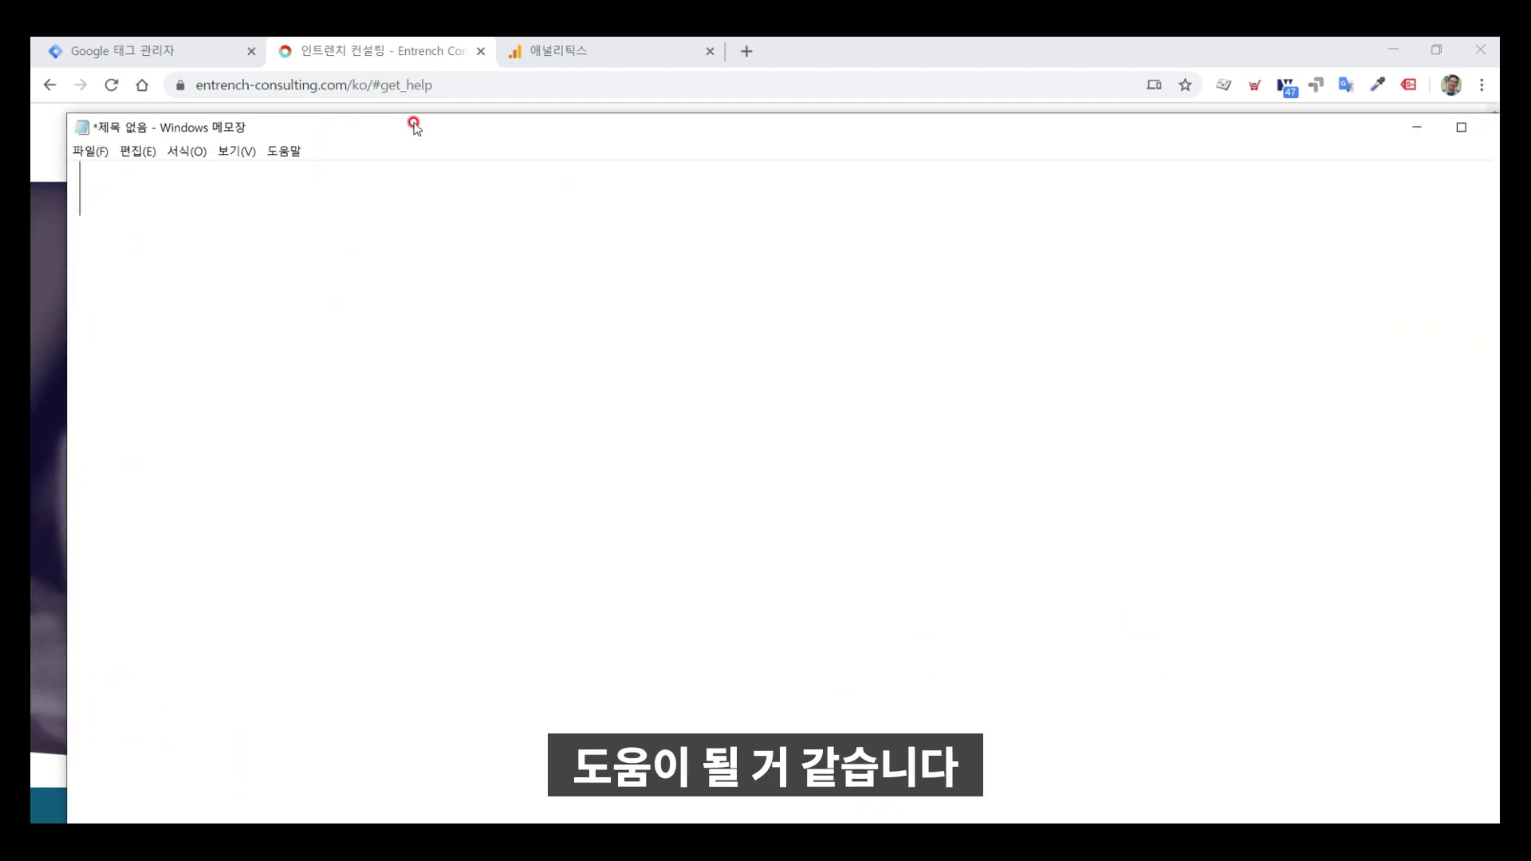
{"action": "type", "text": "가상 펭"}
{"action": "type", "text": "이지뷰란 무엇ㅇ"}
{"action": "type", "text": "인가"}
{"action": "key", "text": "Return"}
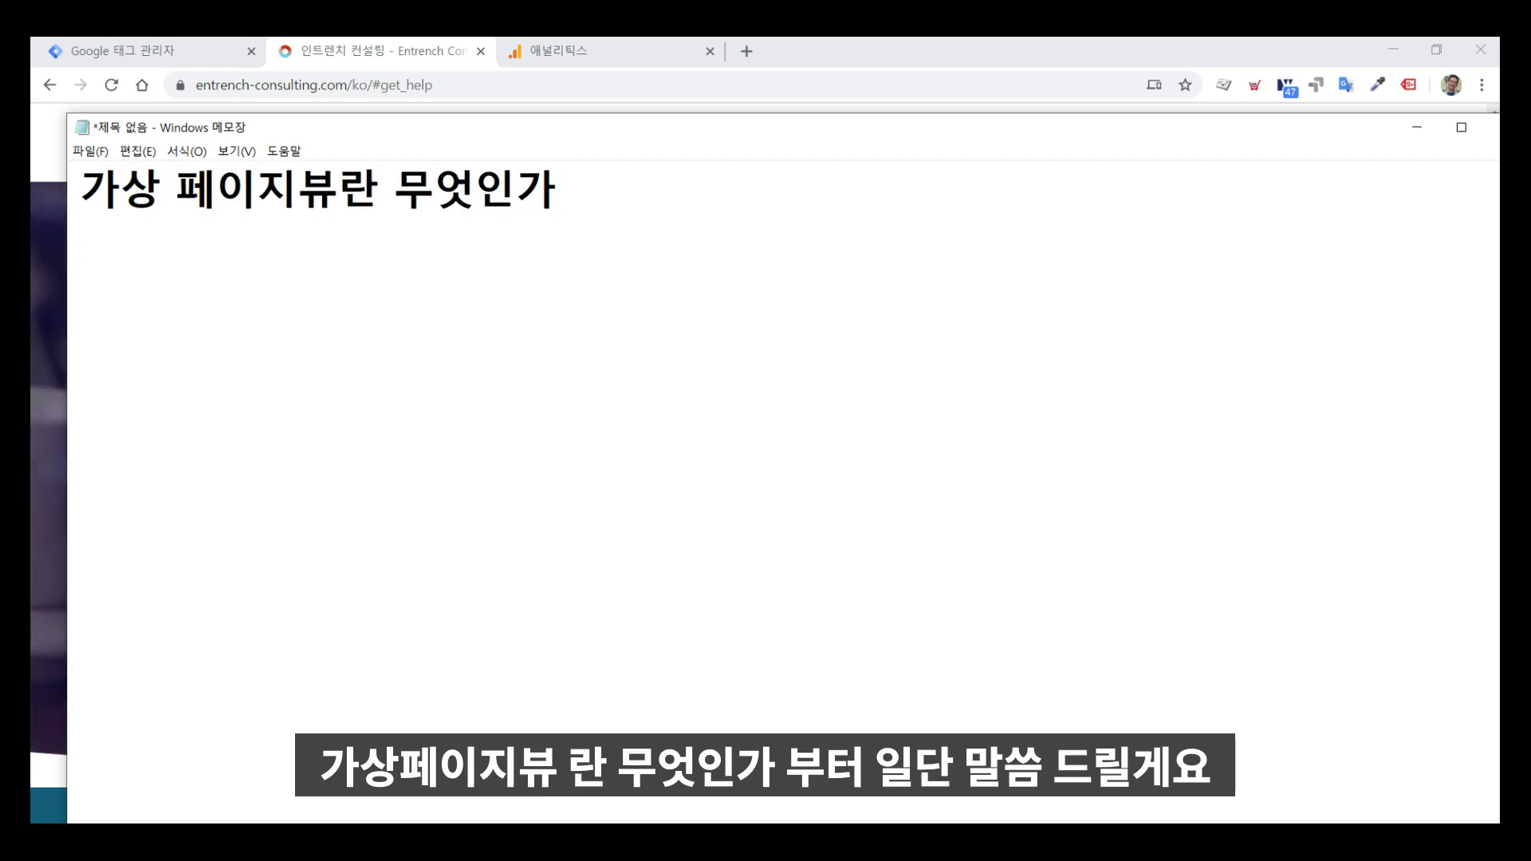
- Add the indented bullet "- 페이지뷰 (페이지를 봤다)" under the heading
{"action": "type", "text": "- "}
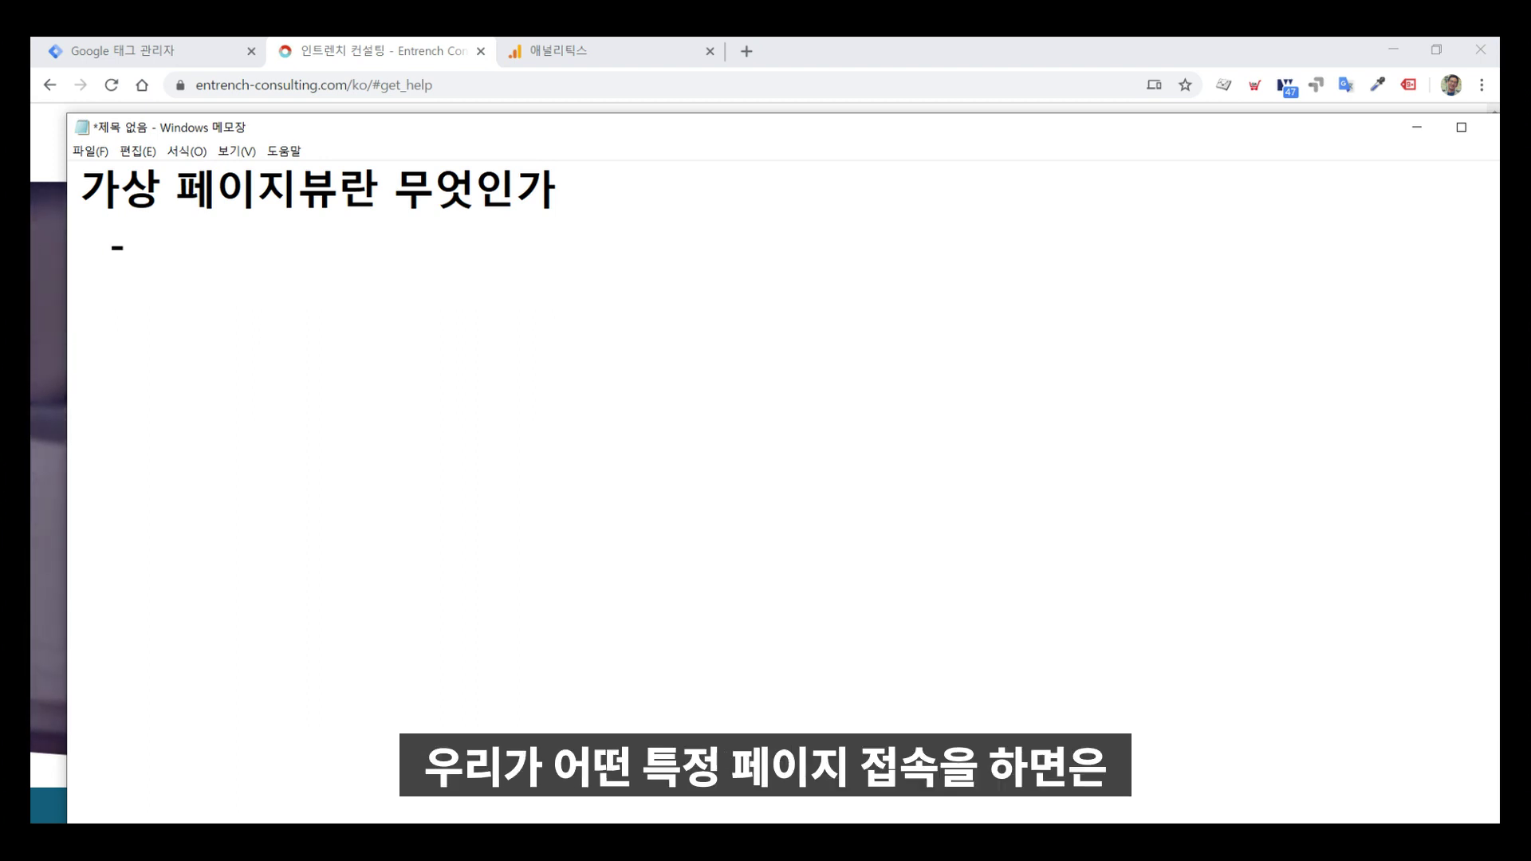
{"action": "type", "text": "페이지뷰 ("}
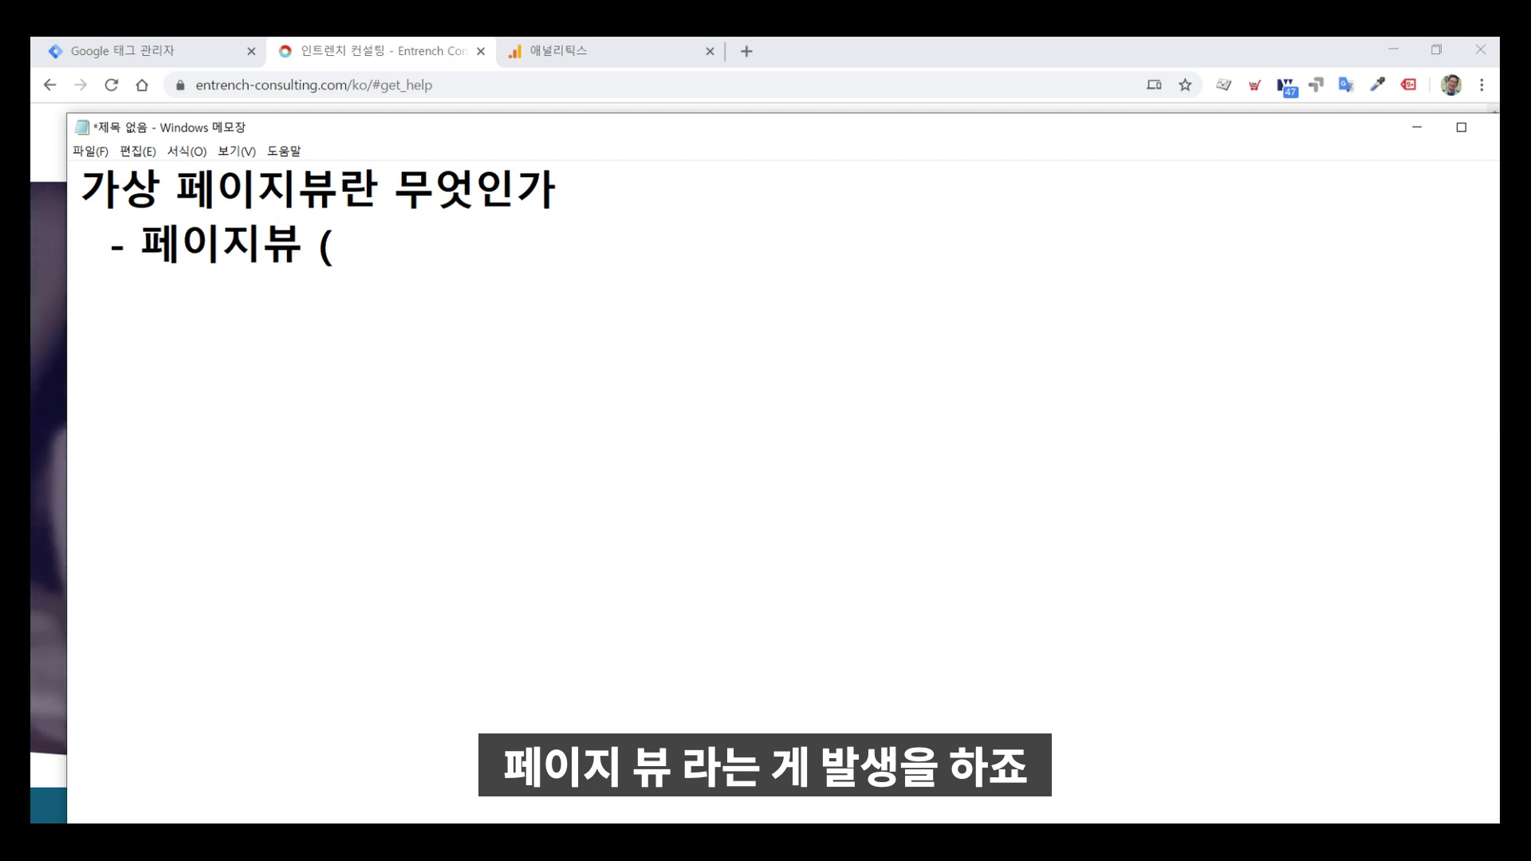
{"action": "type", "text": "페이지를 봤다)"}
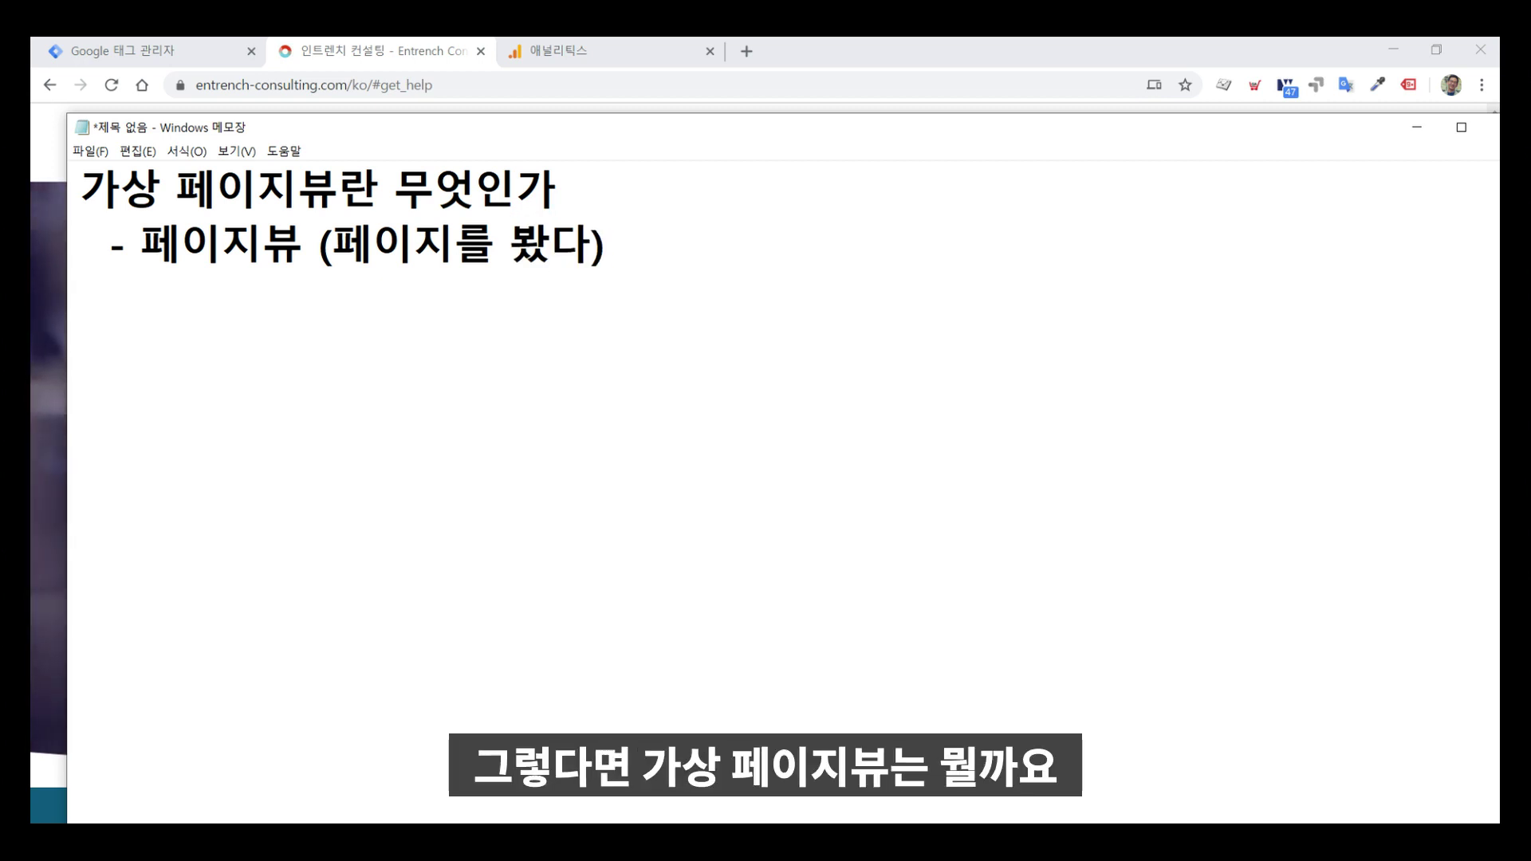
- Add a second indented bullet, "- 가상 페이지뷰 (가상의 페이지뷰를 봤다)", and highlight that line
{"action": "key", "text": "Return"}
{"action": "type", "text": "- 가상 "}
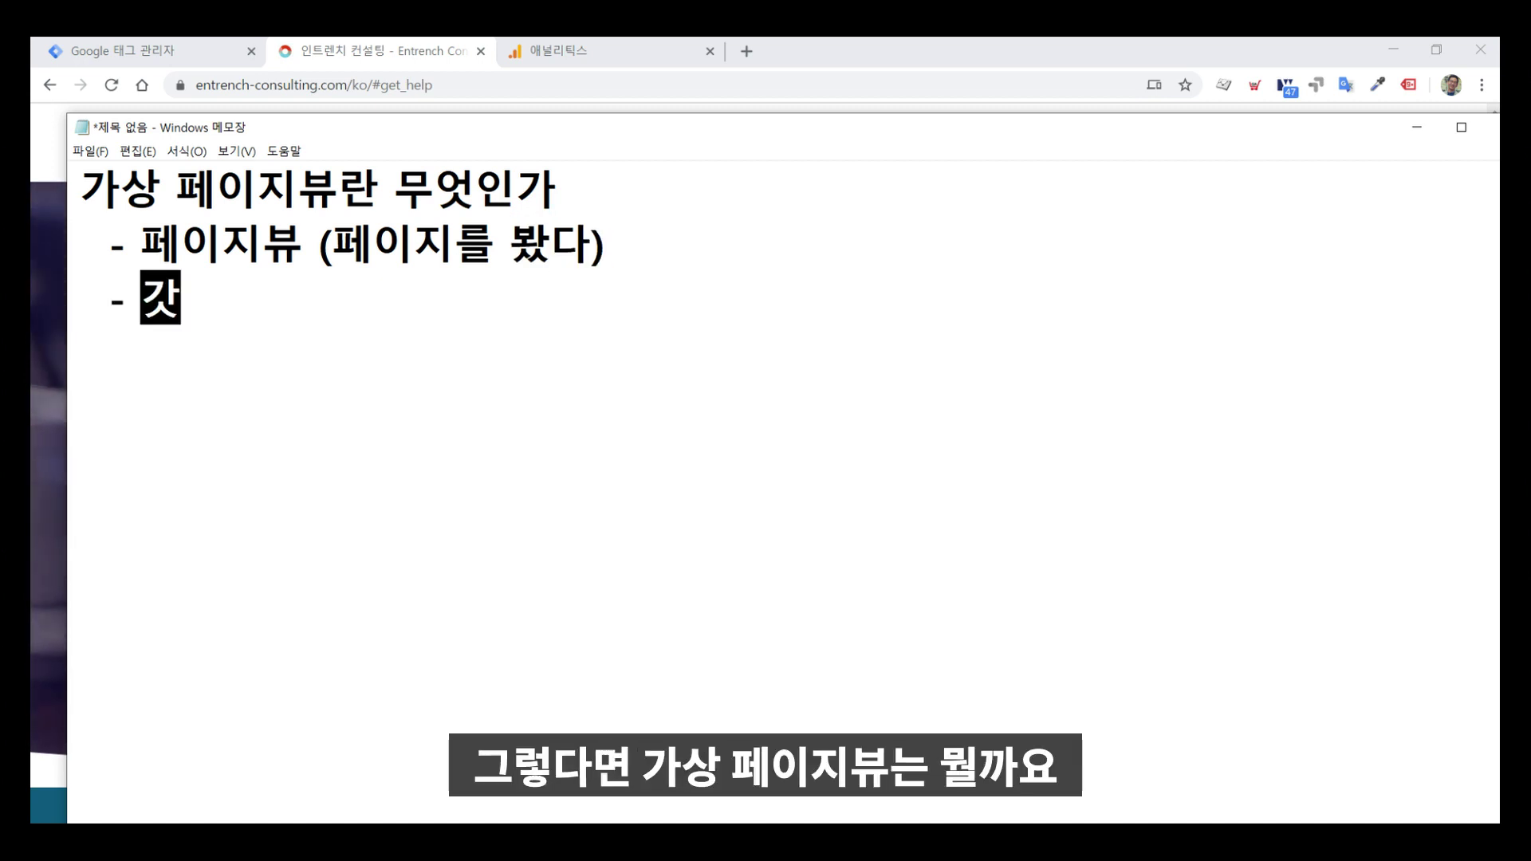
{"action": "type", "text": "페이지뷰 ("}
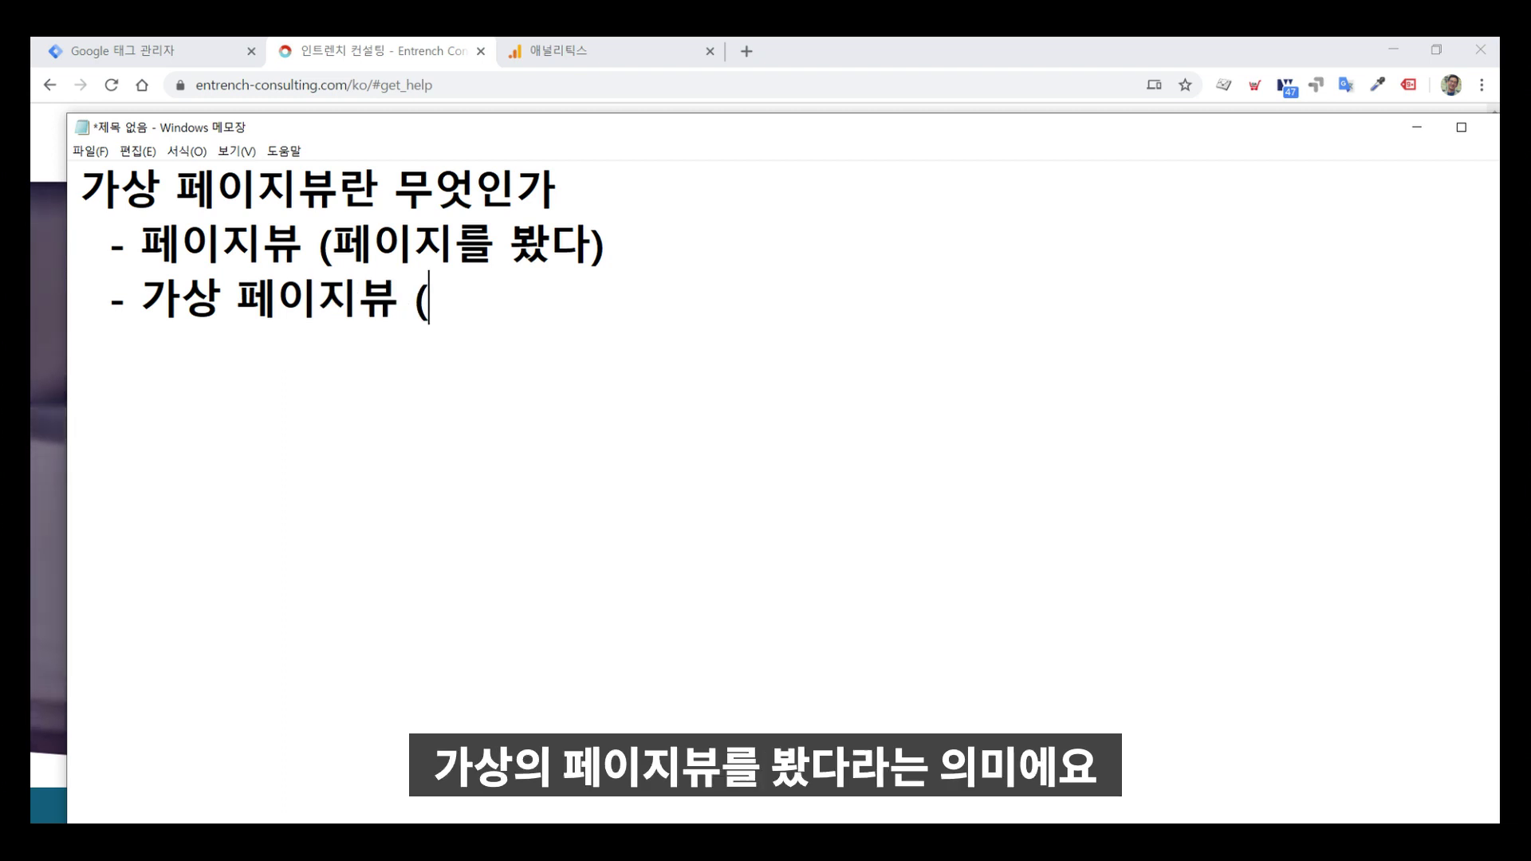
{"action": "type", "text": "가상의 펭"}
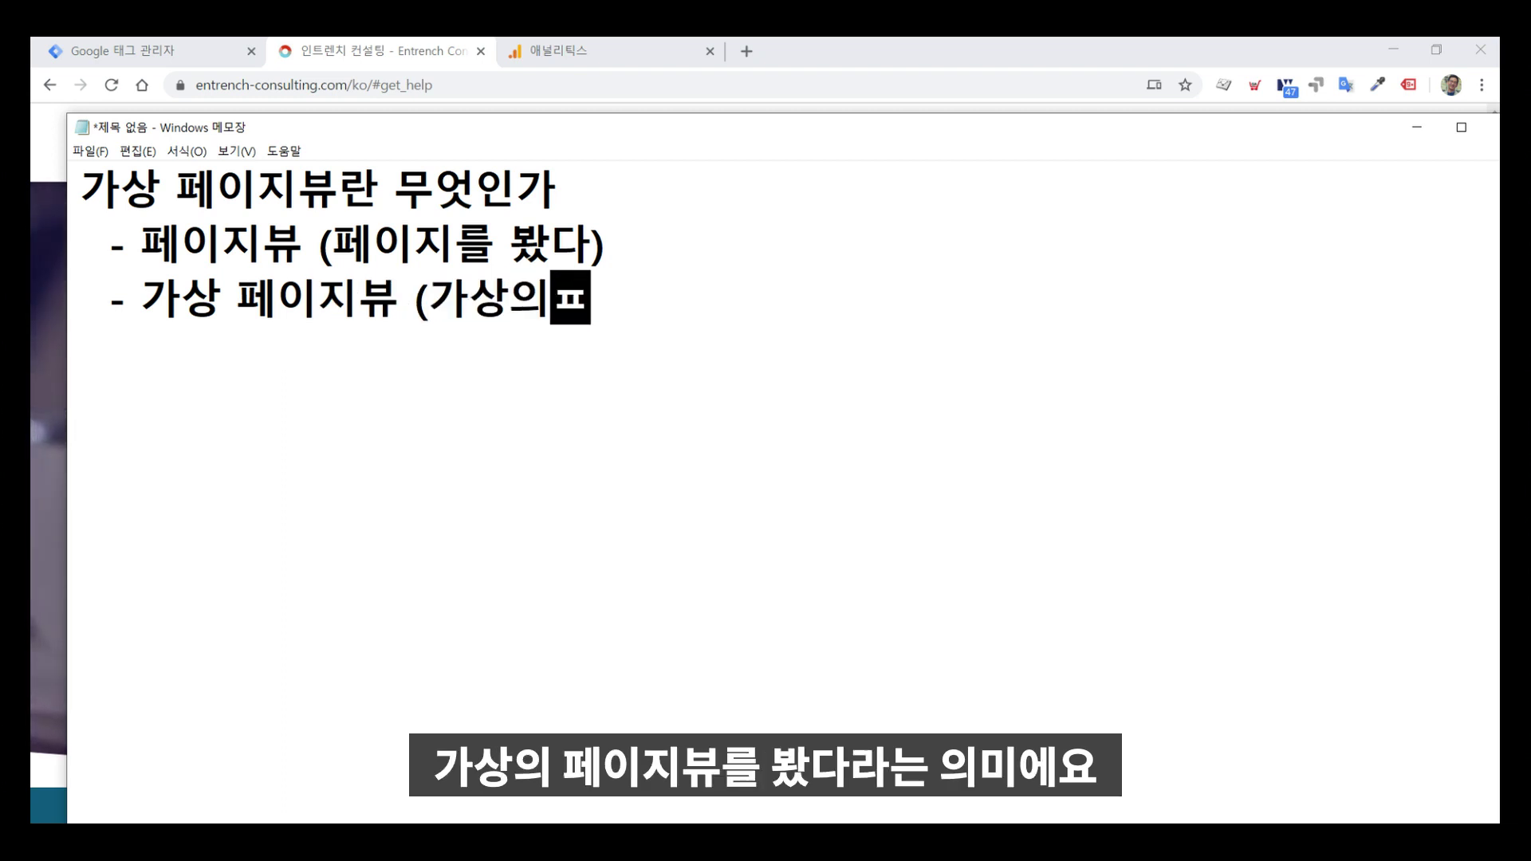
{"action": "type", "text": "이지뷰ㄹ"}
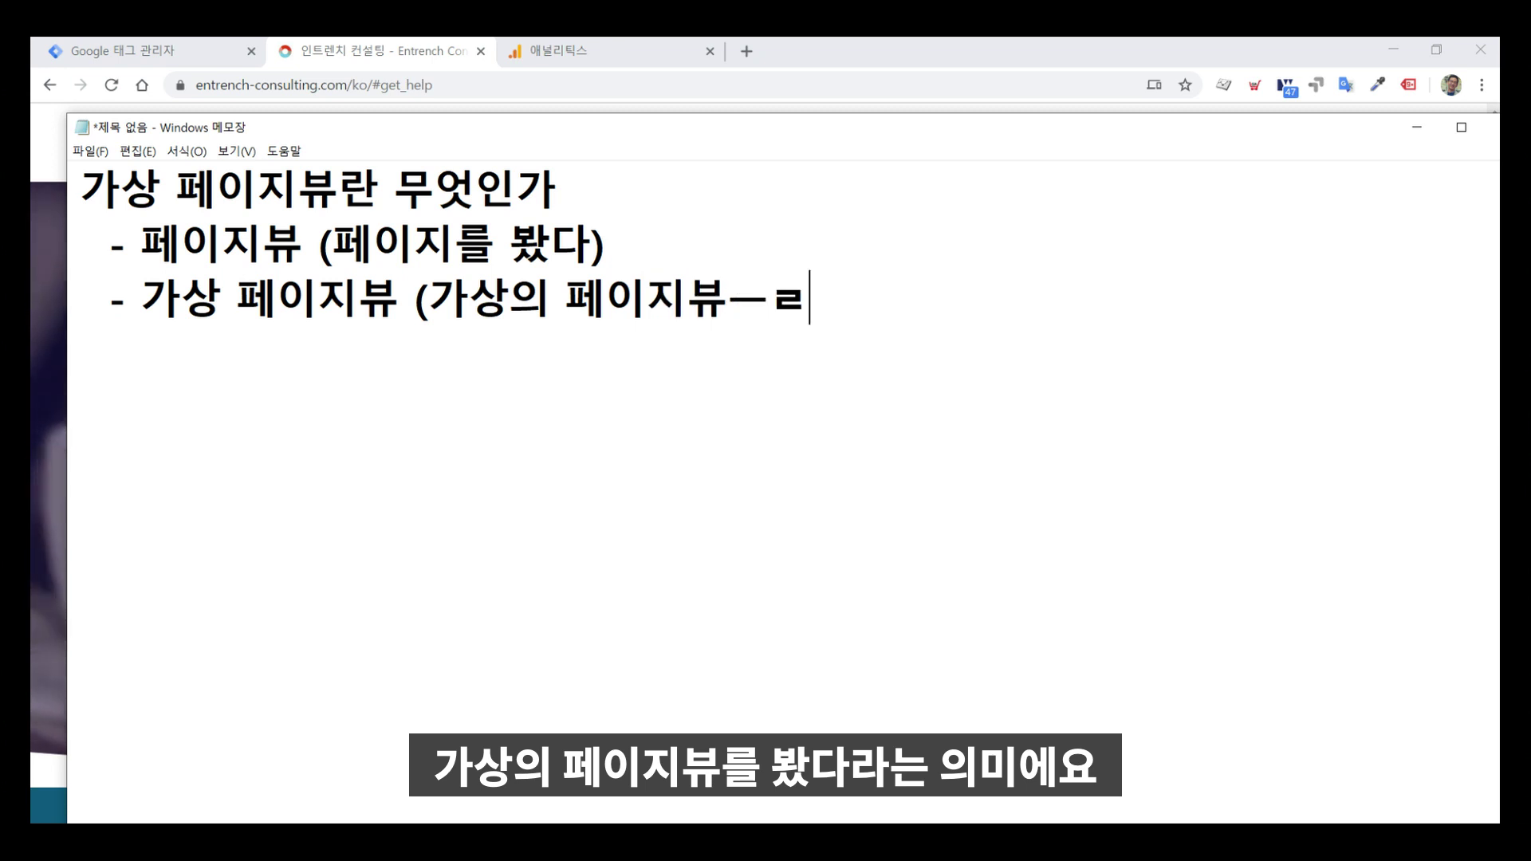
{"action": "type", "text": "를 봤다)"}
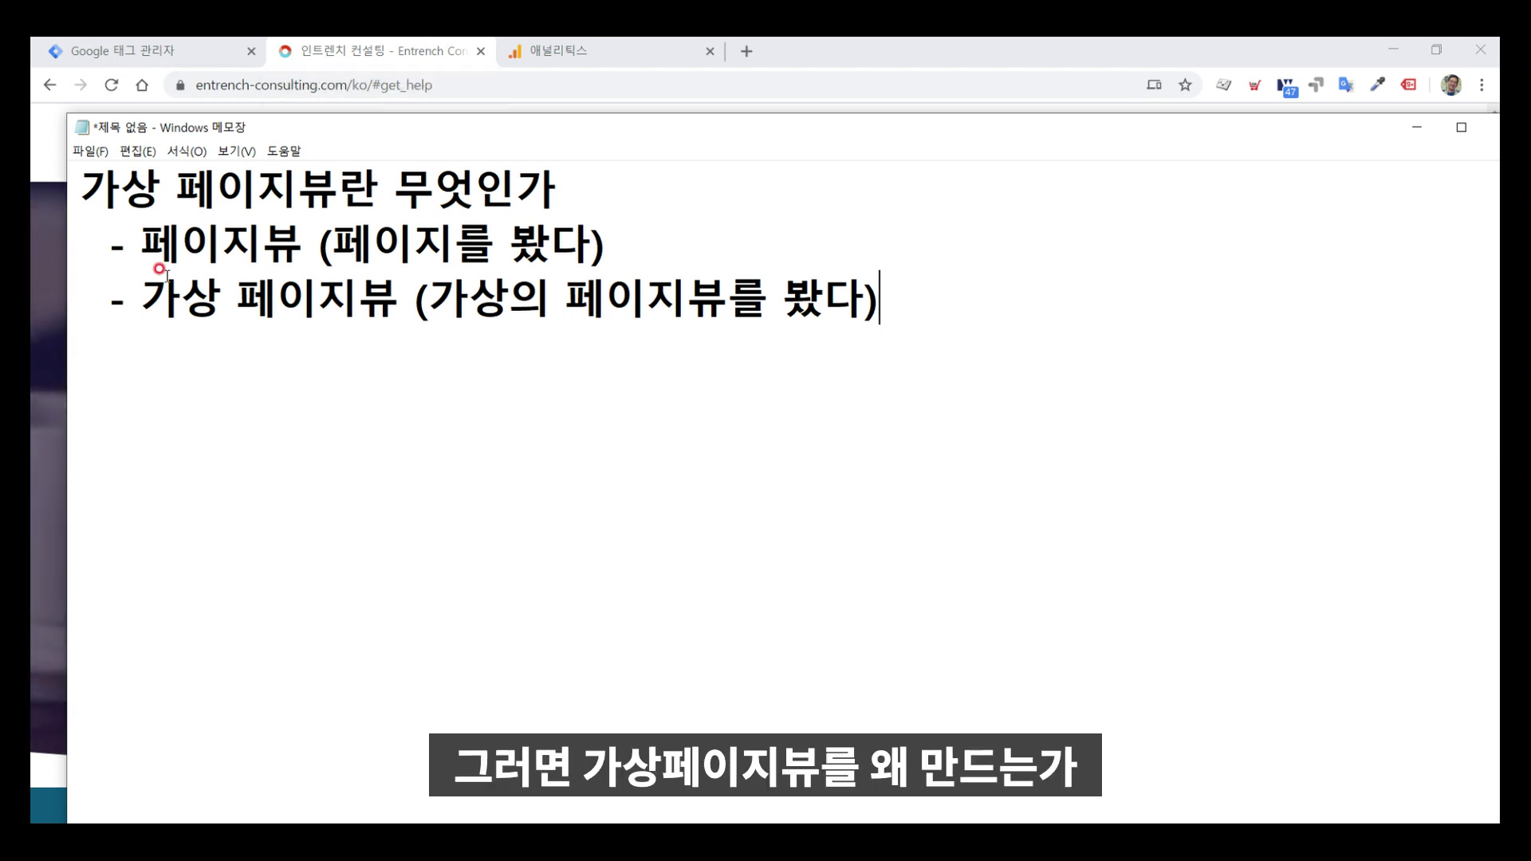
{"action": "left_click_drag", "start_coordinate": [102, 290], "coordinate": [889, 311]}
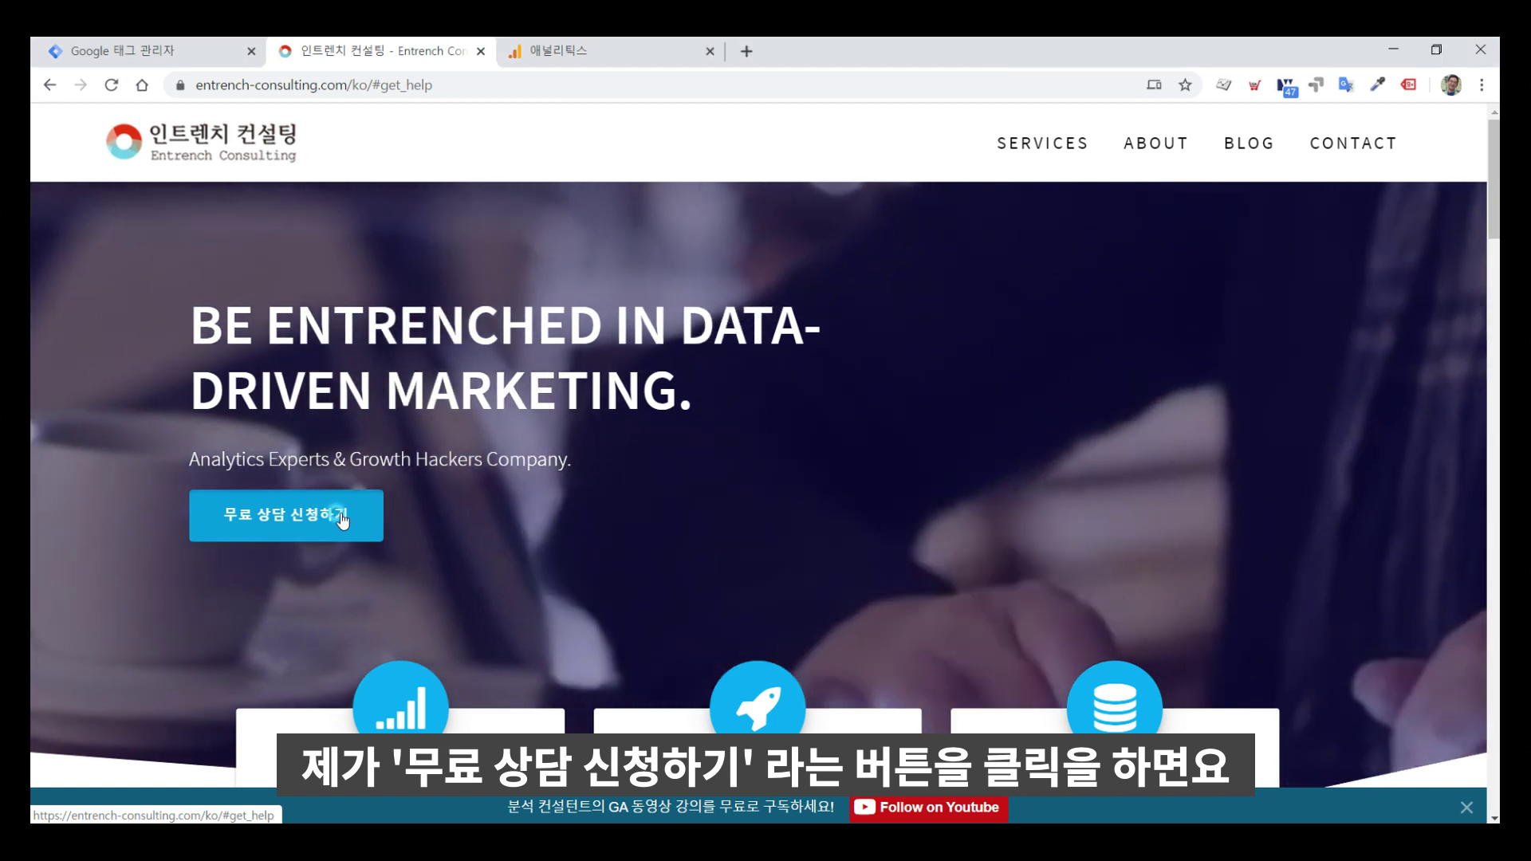
- On the Entrench Consulting site, follow 무료 상담 신청하기 to the inquiry form, examine it through 문의하기, and return to the page's opening section
{"action": "left_click", "coordinate": [341, 518]}
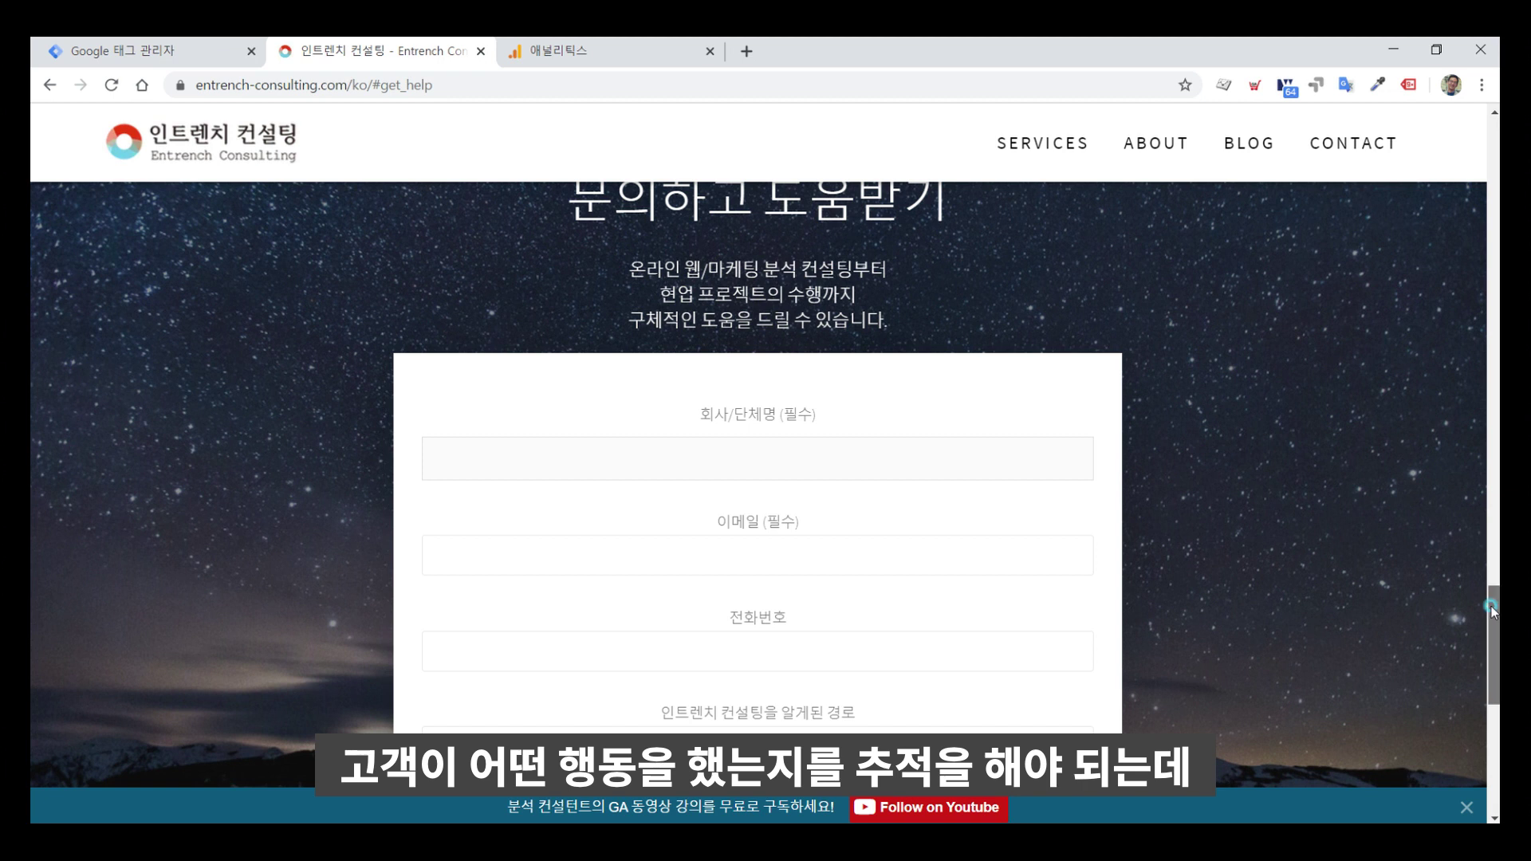
{"action": "left_click_drag", "start_coordinate": [1491, 604], "coordinate": [1493, 586]}
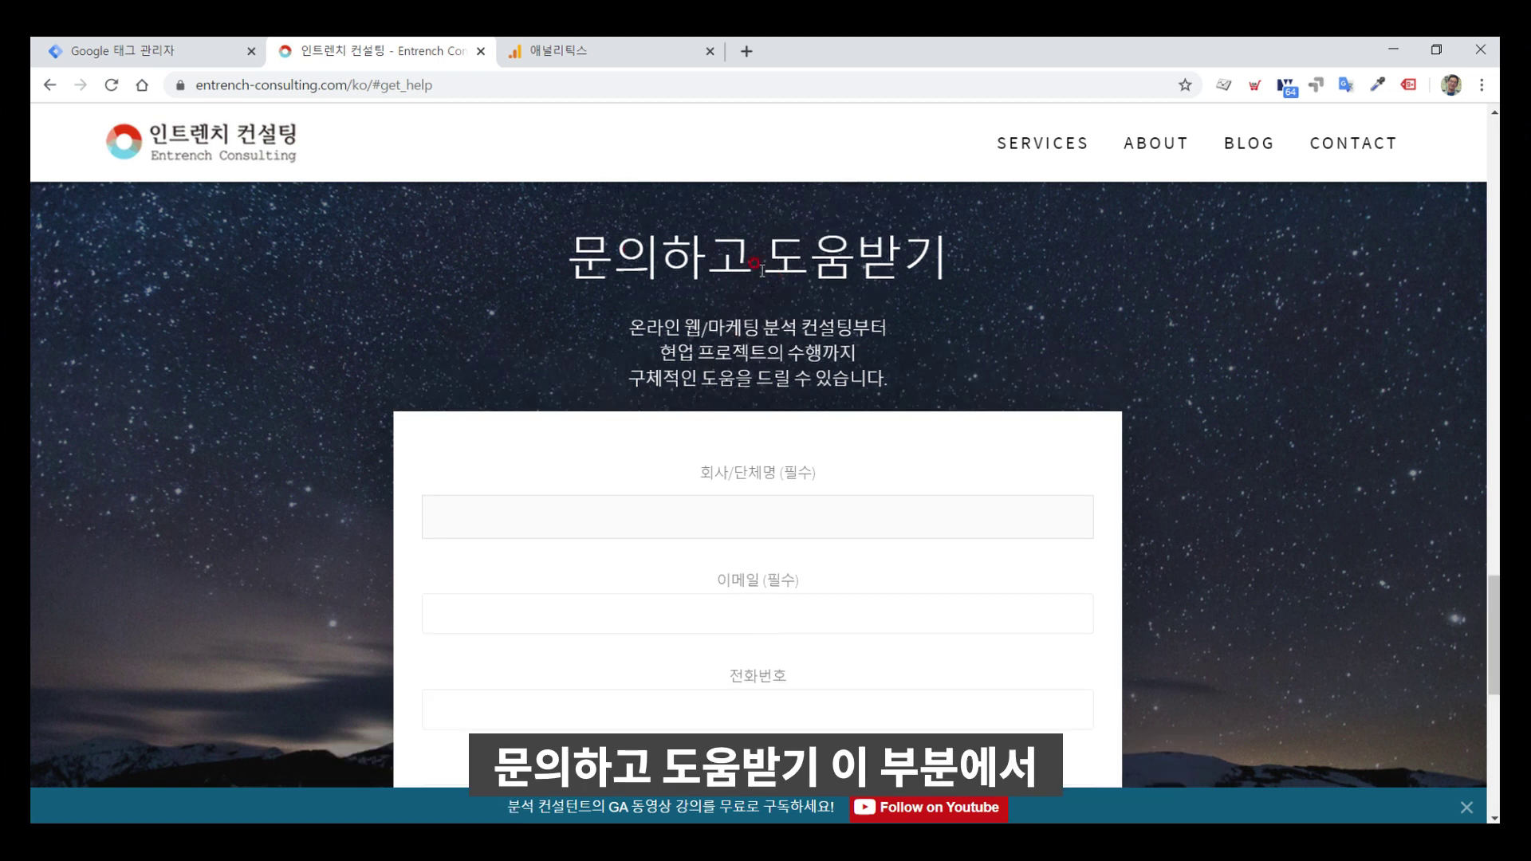
{"action": "scroll", "coordinate": [765, 399], "scroll_direction": "down", "scroll_amount": 3}
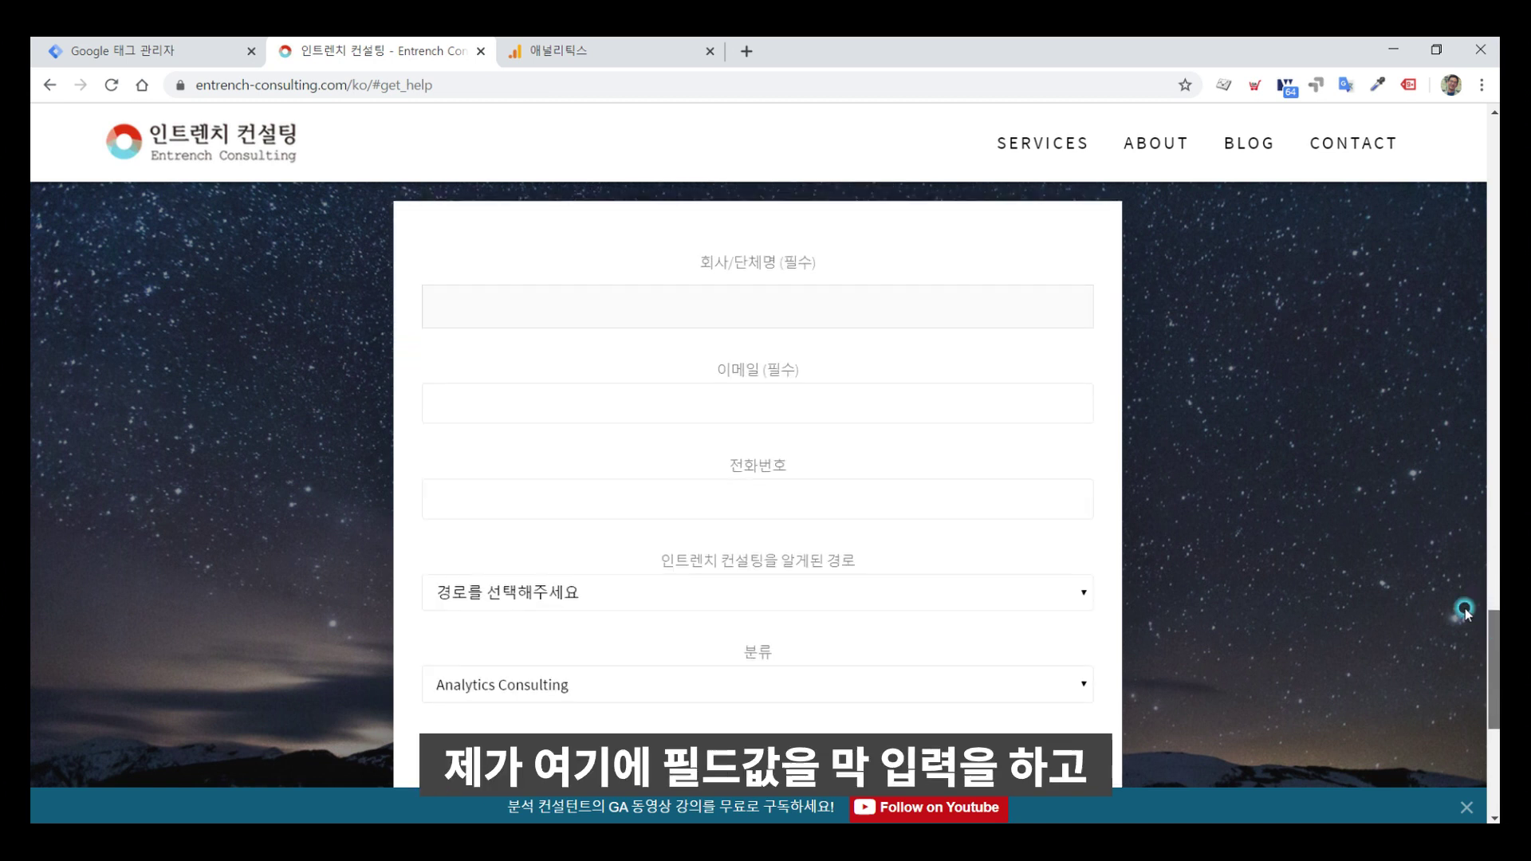
{"action": "left_click_drag", "start_coordinate": [1492, 647], "coordinate": [1492, 701]}
{"action": "left_click", "coordinate": [768, 605]}
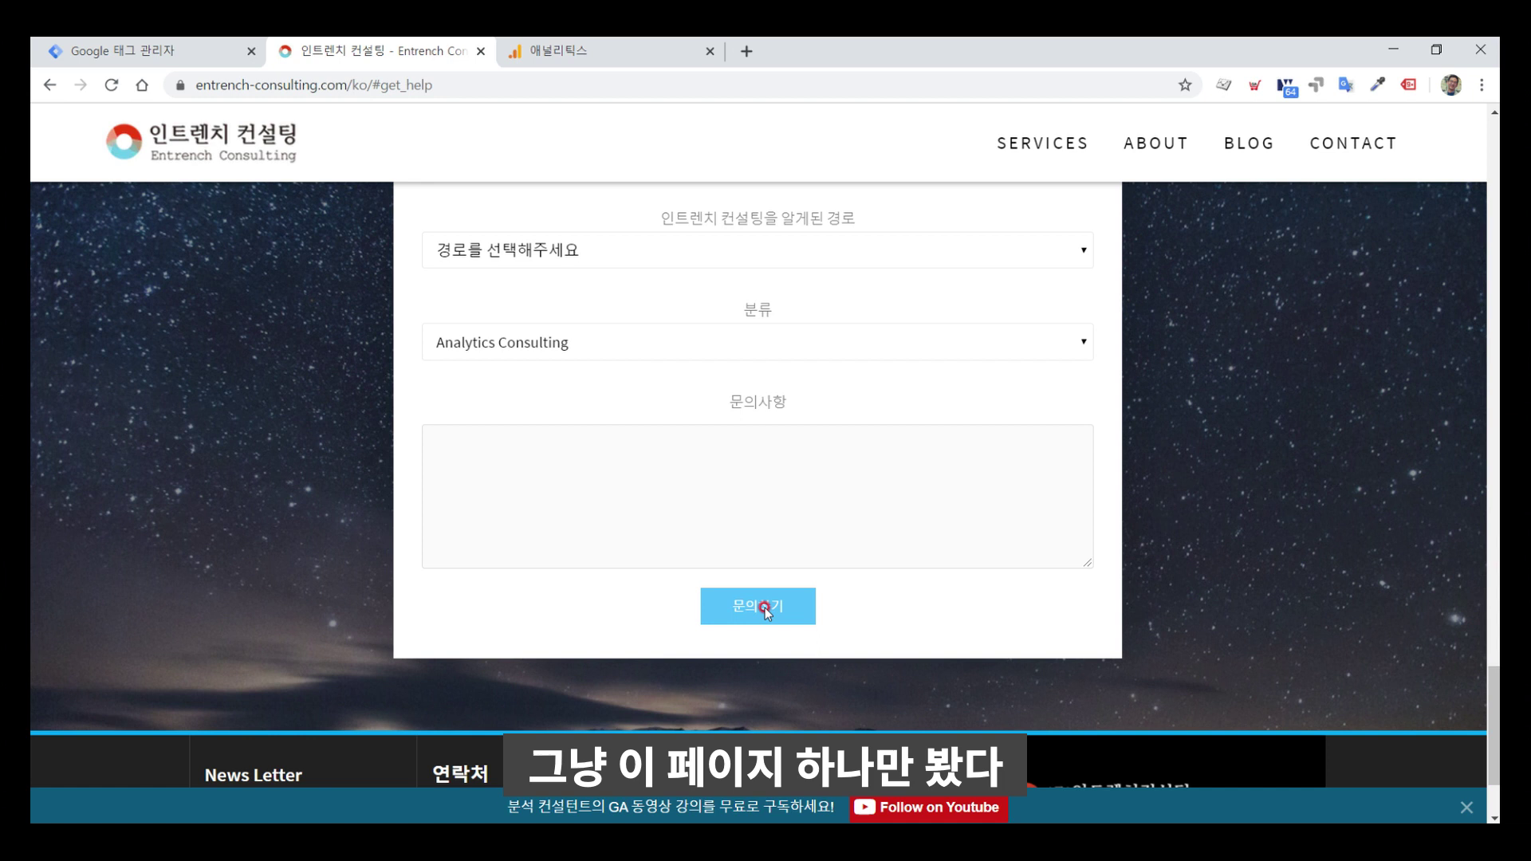
{"action": "left_click", "coordinate": [781, 484]}
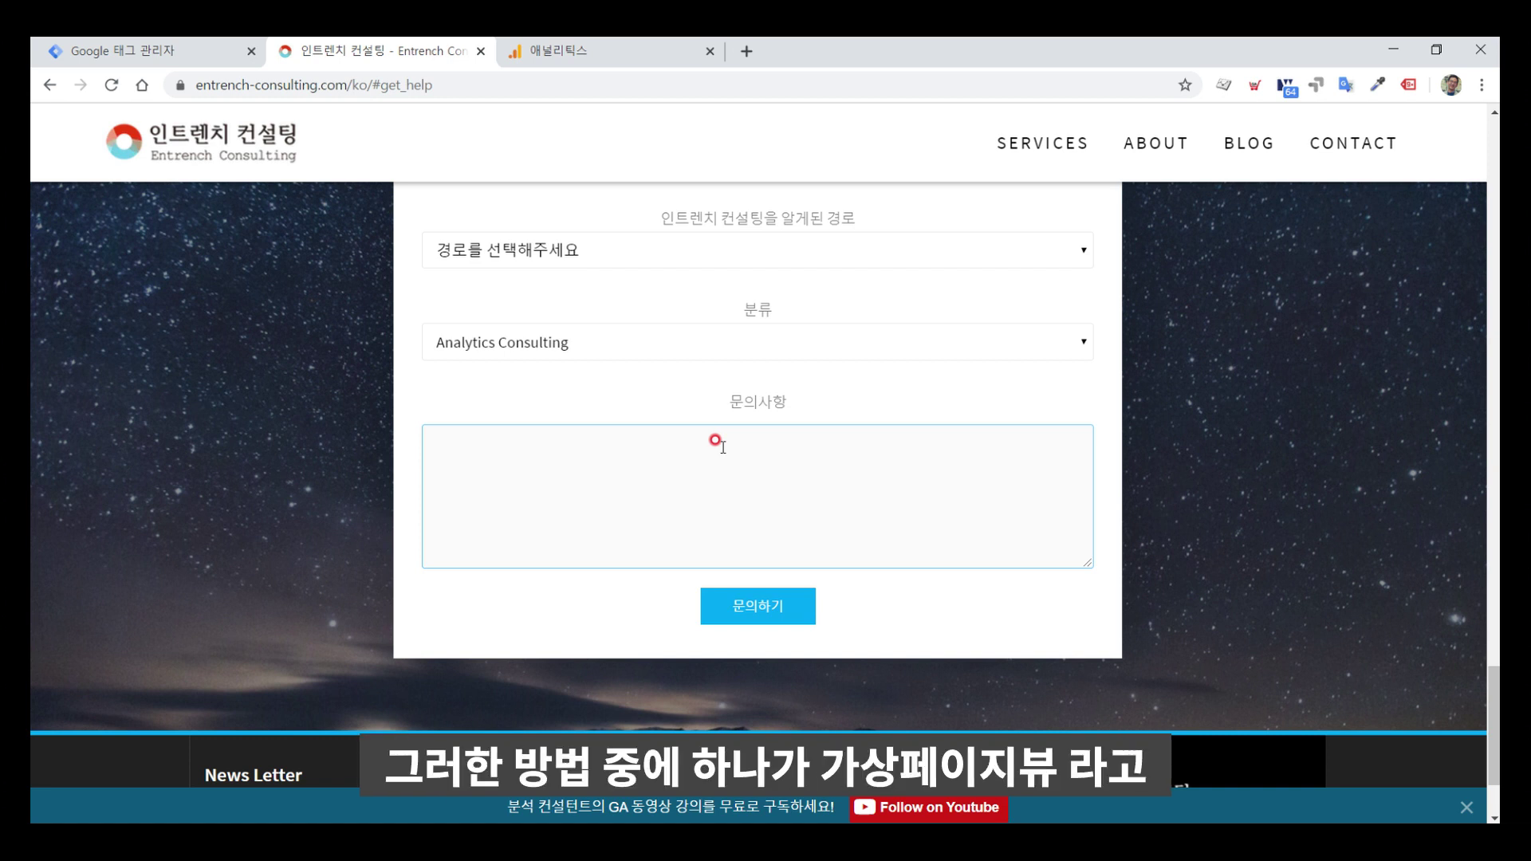
{"action": "left_click", "coordinate": [1216, 414]}
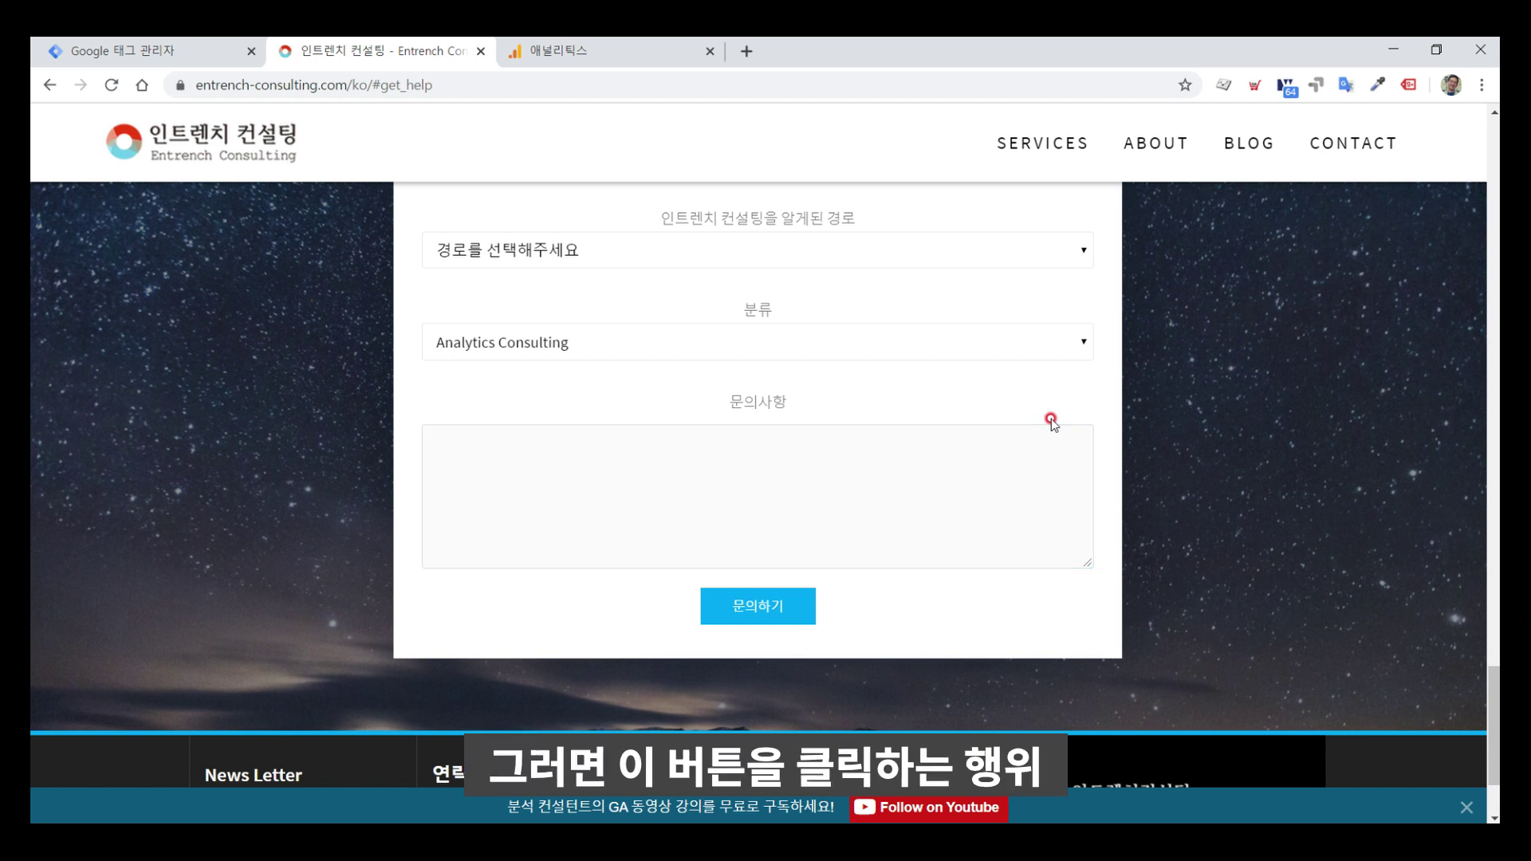
{"action": "left_click", "coordinate": [768, 511]}
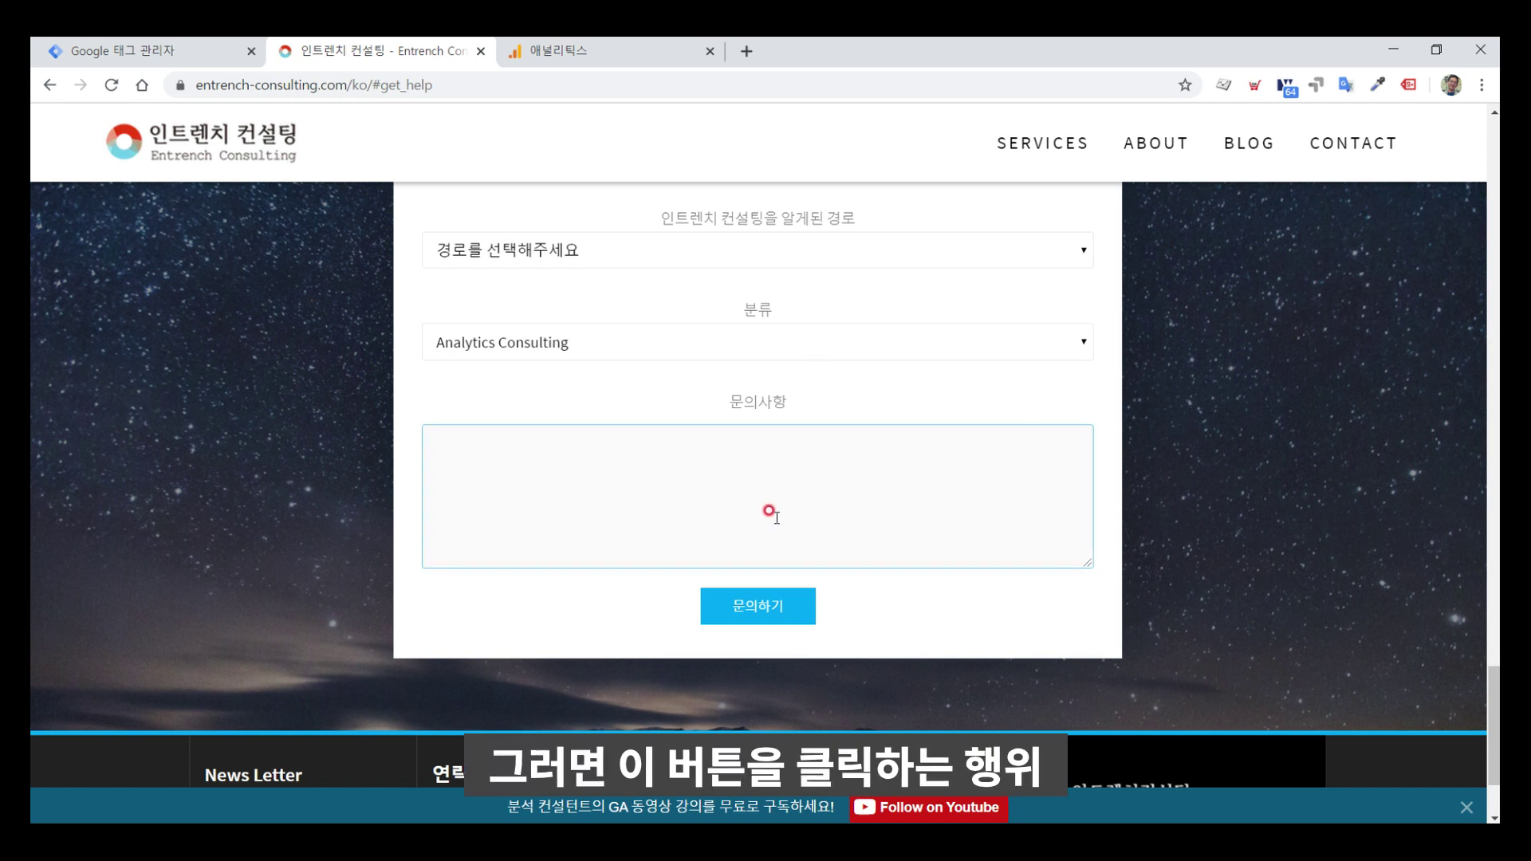
{"action": "left_click_drag", "start_coordinate": [1491, 674], "coordinate": [1480, 160]}
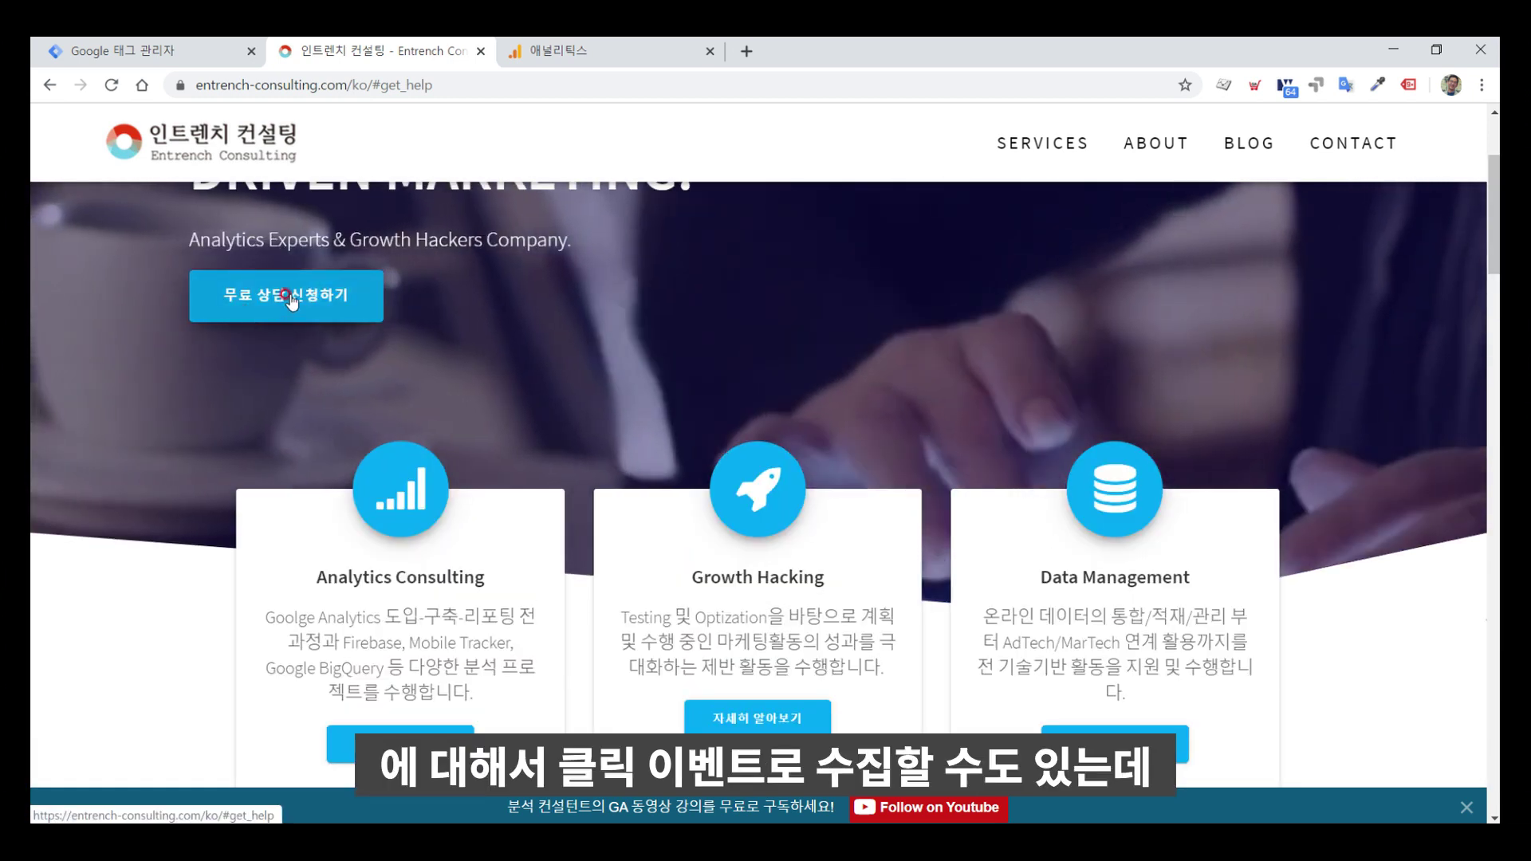
{"action": "scroll", "coordinate": [292, 299], "scroll_direction": "up", "scroll_amount": 1}
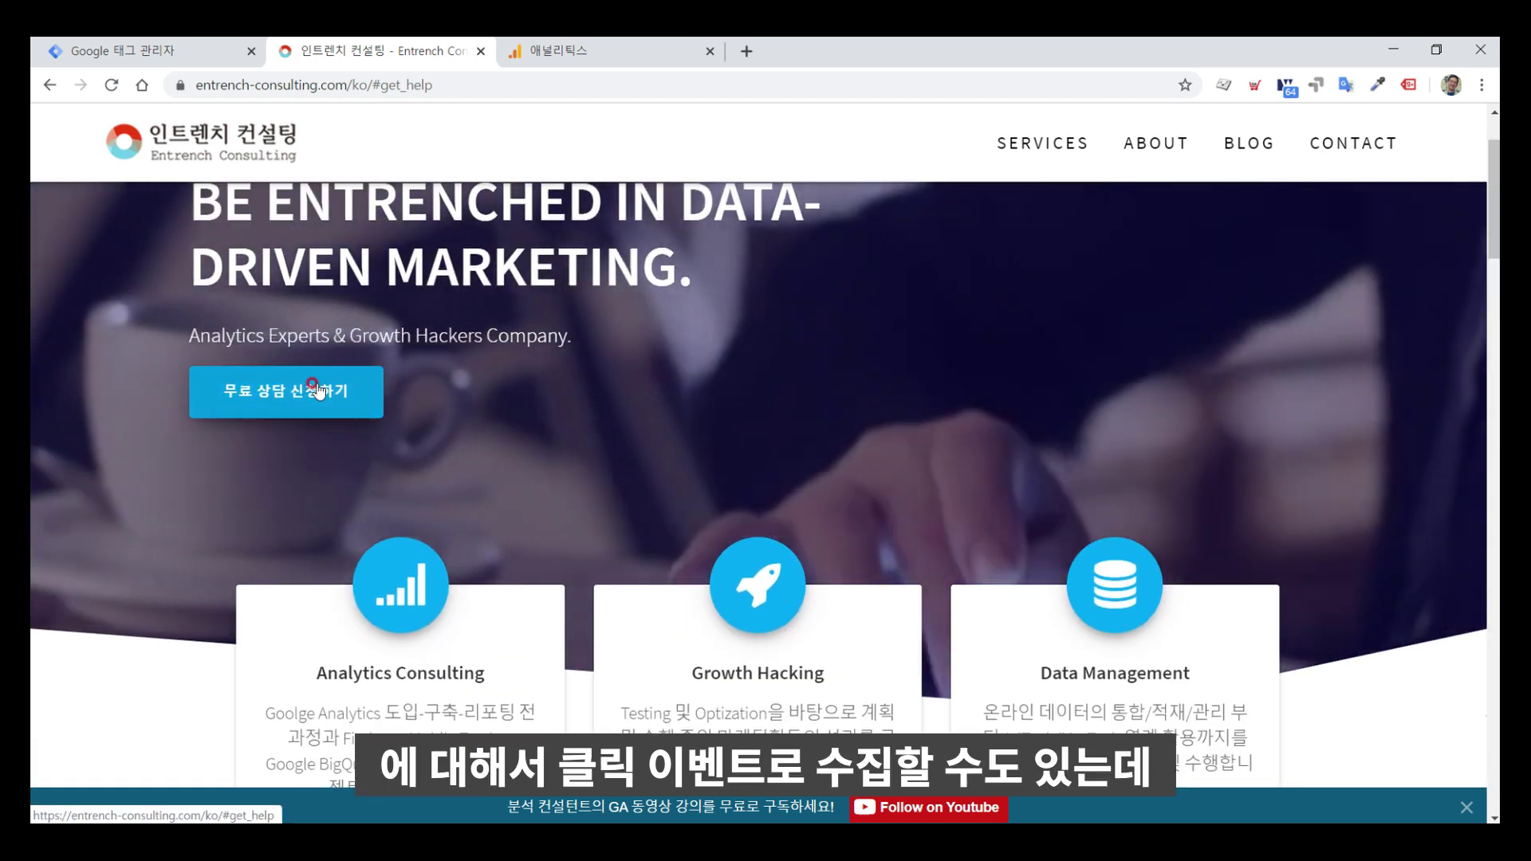
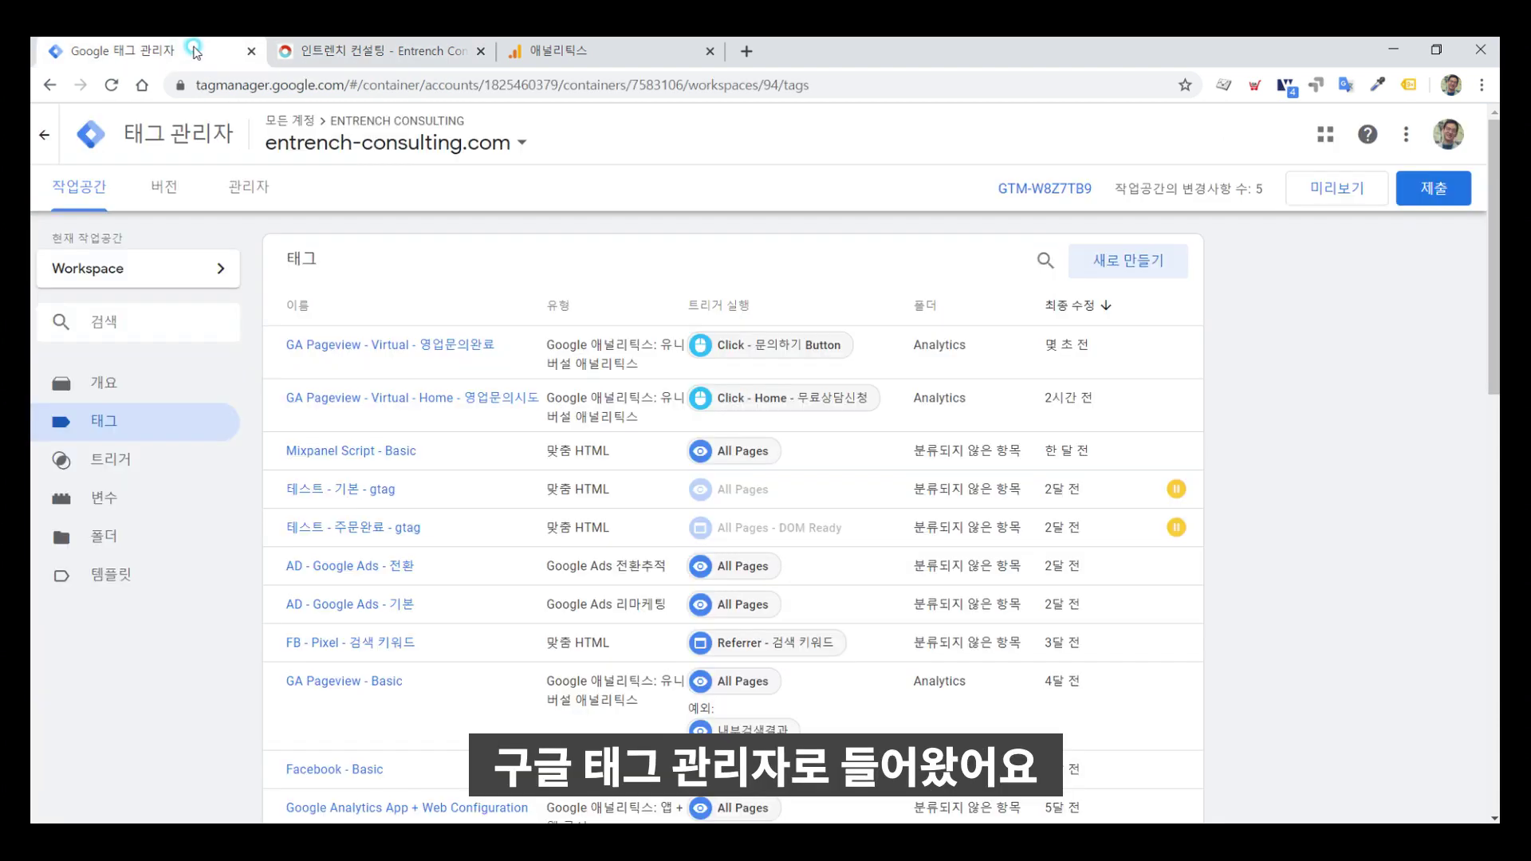
- Switch to Google Tag Manager and open the tag "GA Pageview - Virtual - Home - 영업문의시도"
{"action": "left_click", "coordinate": [143, 50]}
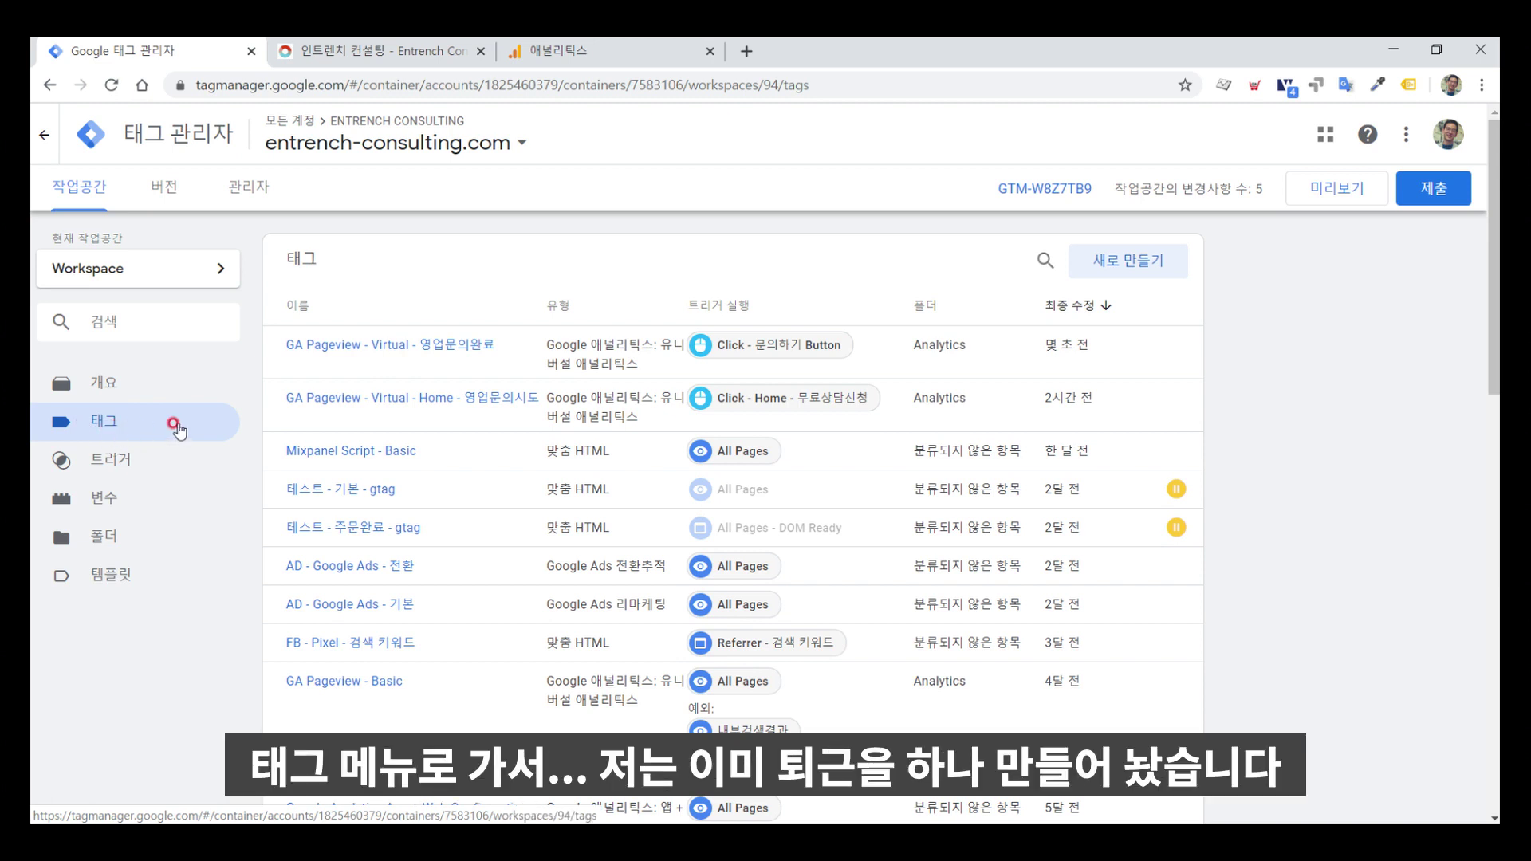
{"action": "left_click", "coordinate": [422, 398]}
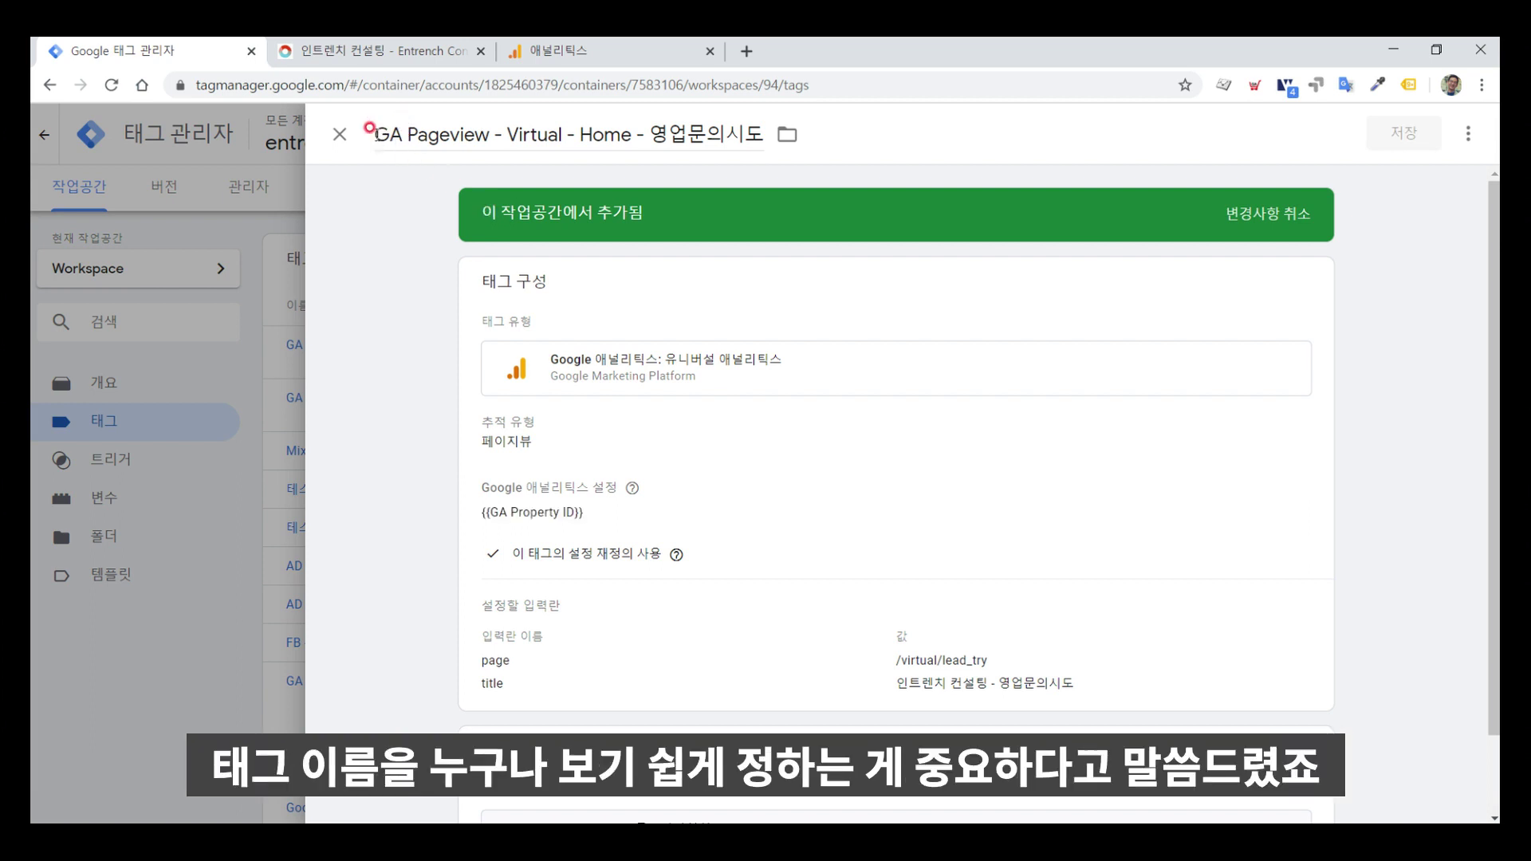
- Examine the naming parts of the opened tag: GA, Pageview, Virtual, Home and 영업문의시도
{"action": "double_click", "coordinate": [394, 132]}
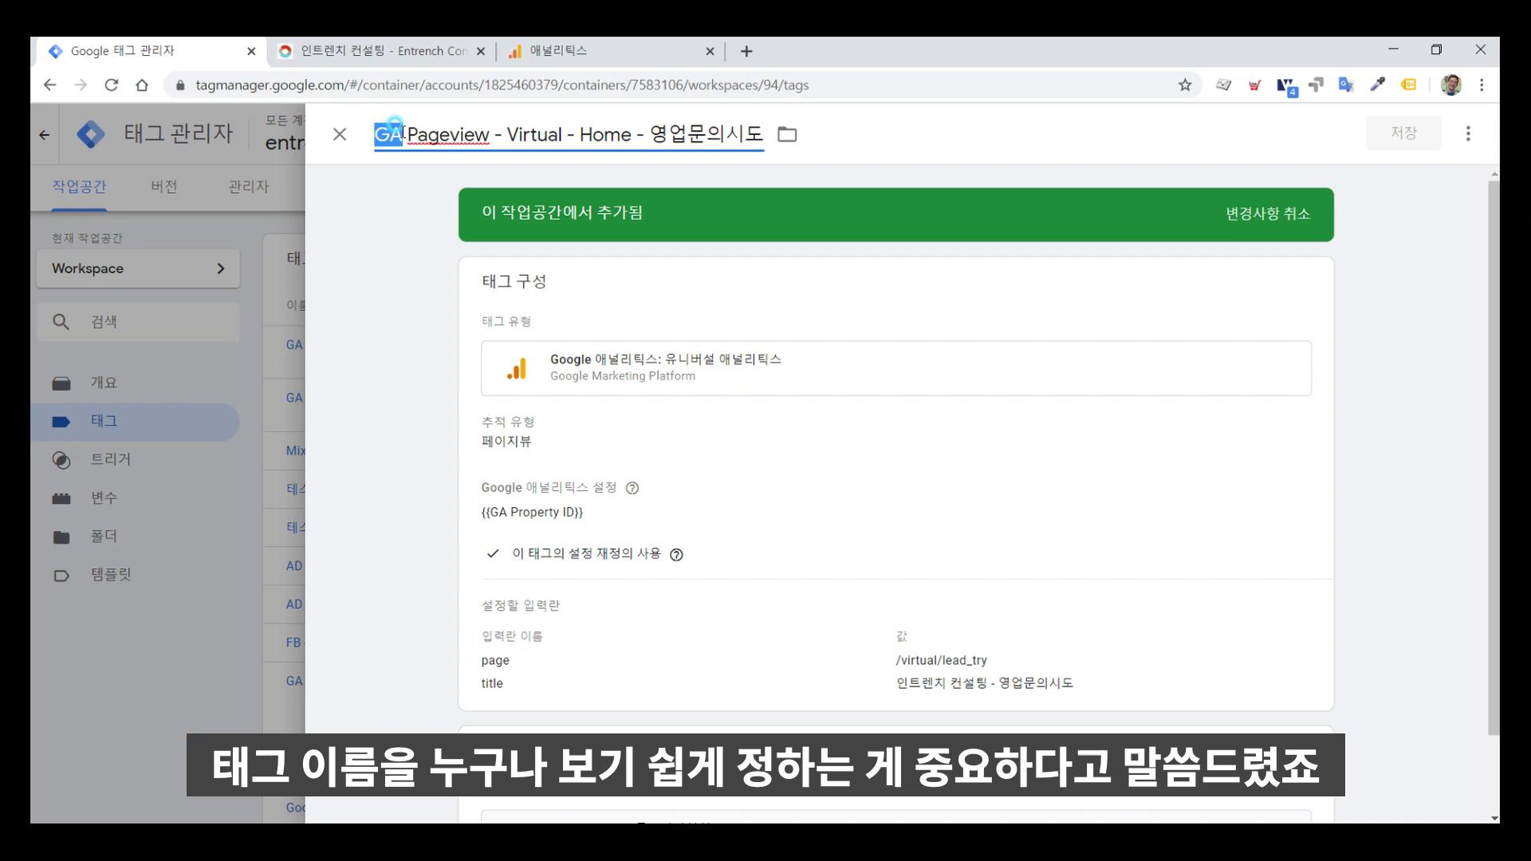
{"action": "left_click_drag", "start_coordinate": [414, 135], "coordinate": [587, 134]}
{"action": "left_click", "coordinate": [600, 132]}
{"action": "left_click", "coordinate": [375, 134]}
{"action": "left_click", "coordinate": [407, 134]}
{"action": "left_click_drag", "start_coordinate": [412, 135], "coordinate": [487, 135]}
{"action": "double_click", "coordinate": [542, 135]}
{"action": "left_click_drag", "start_coordinate": [648, 135], "coordinate": [764, 134]}
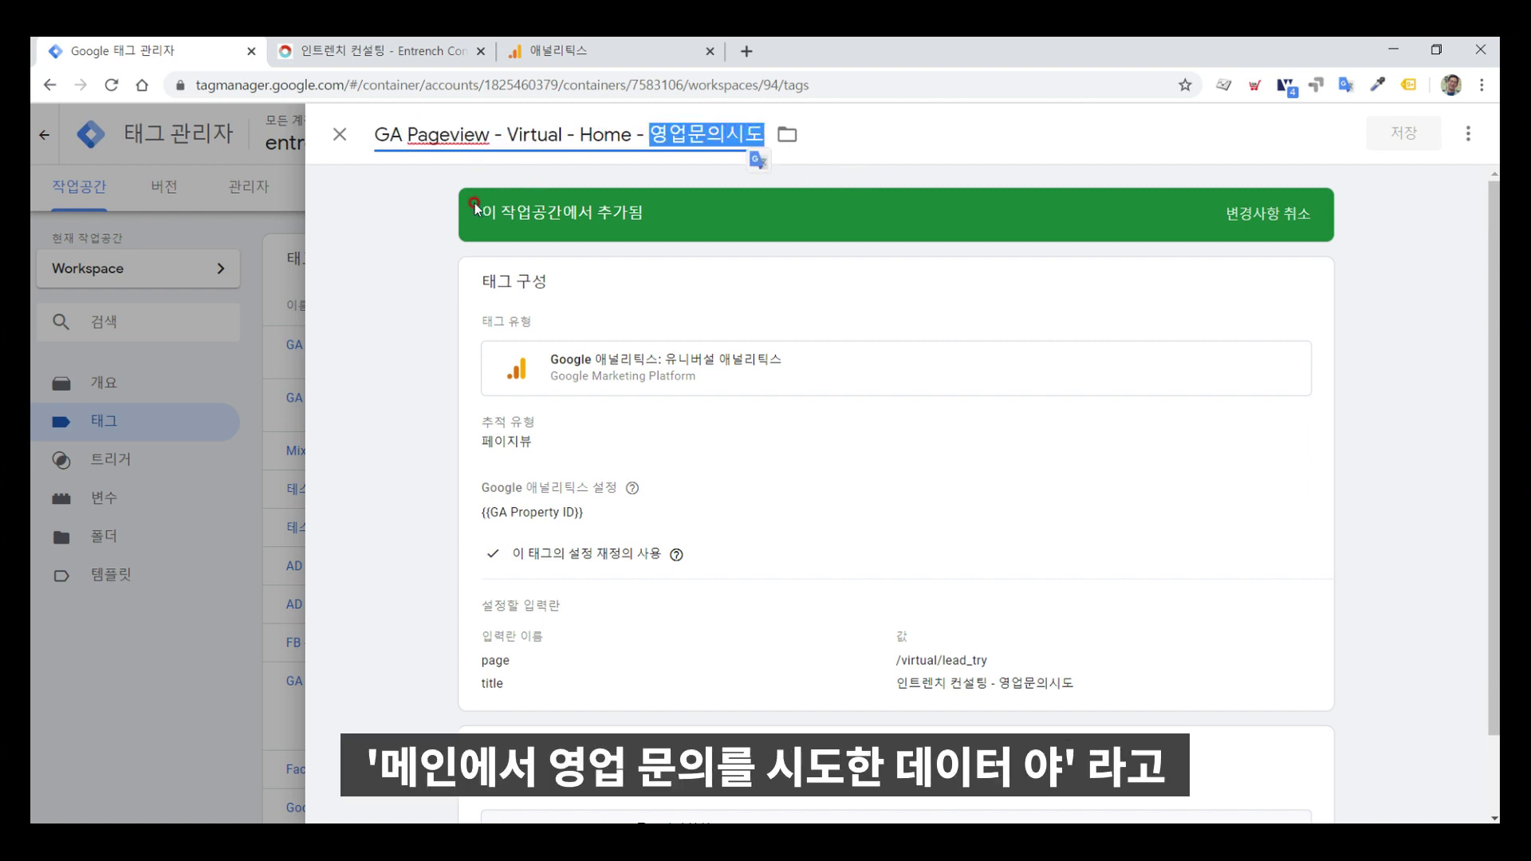
{"action": "left_click_drag", "start_coordinate": [376, 136], "coordinate": [764, 135]}
- Edit the tag configuration and choose Google 애널리틱스: 유니버설 애널리틱스 as the tag type
{"action": "left_click", "coordinate": [499, 360]}
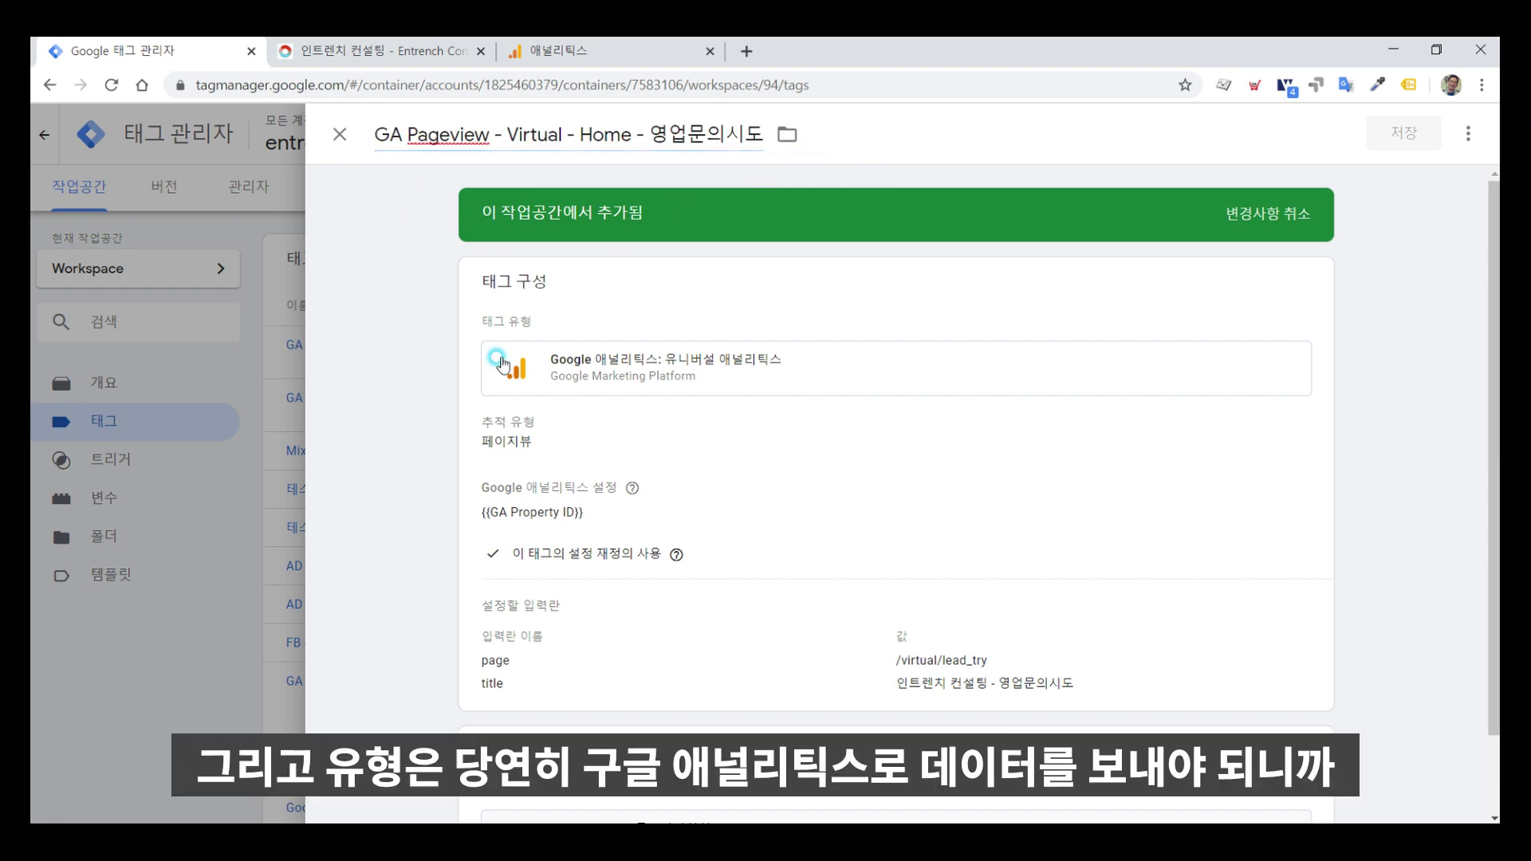
{"action": "left_click", "coordinate": [612, 365]}
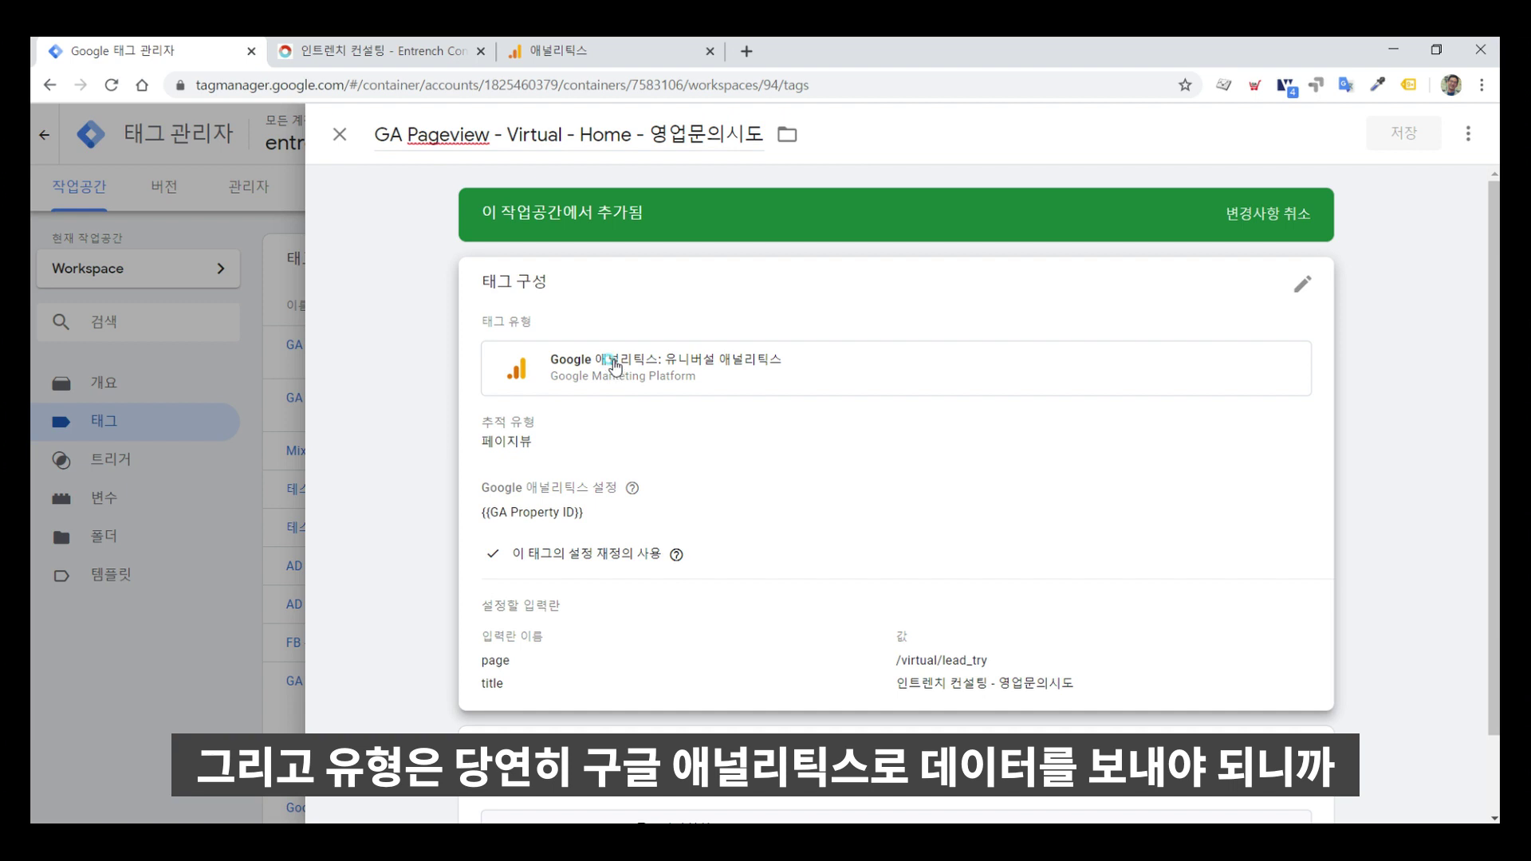
{"action": "left_click", "coordinate": [624, 326]}
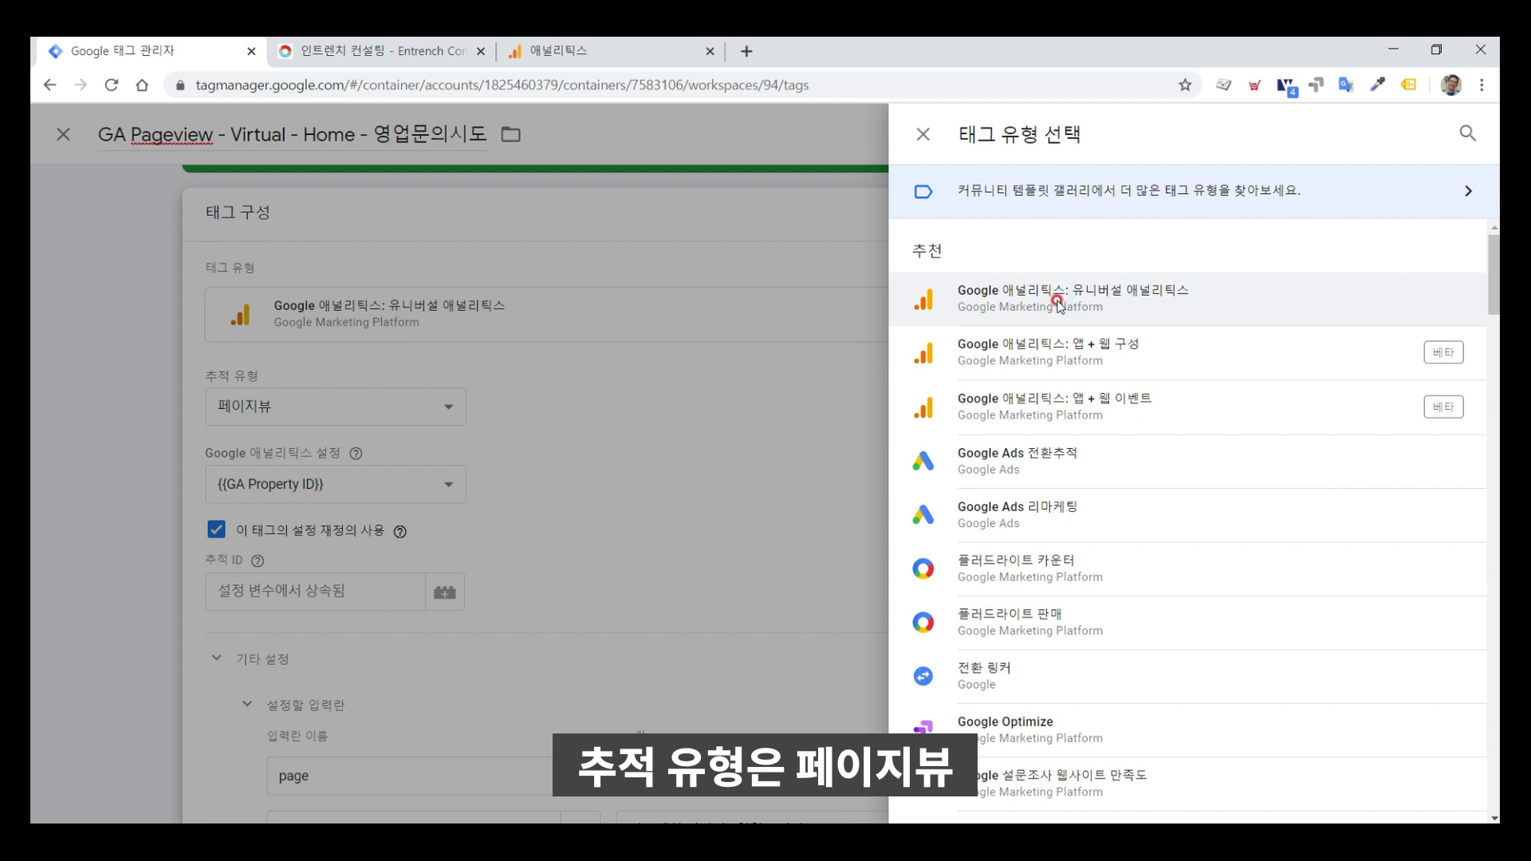
{"action": "left_click", "coordinate": [1056, 301]}
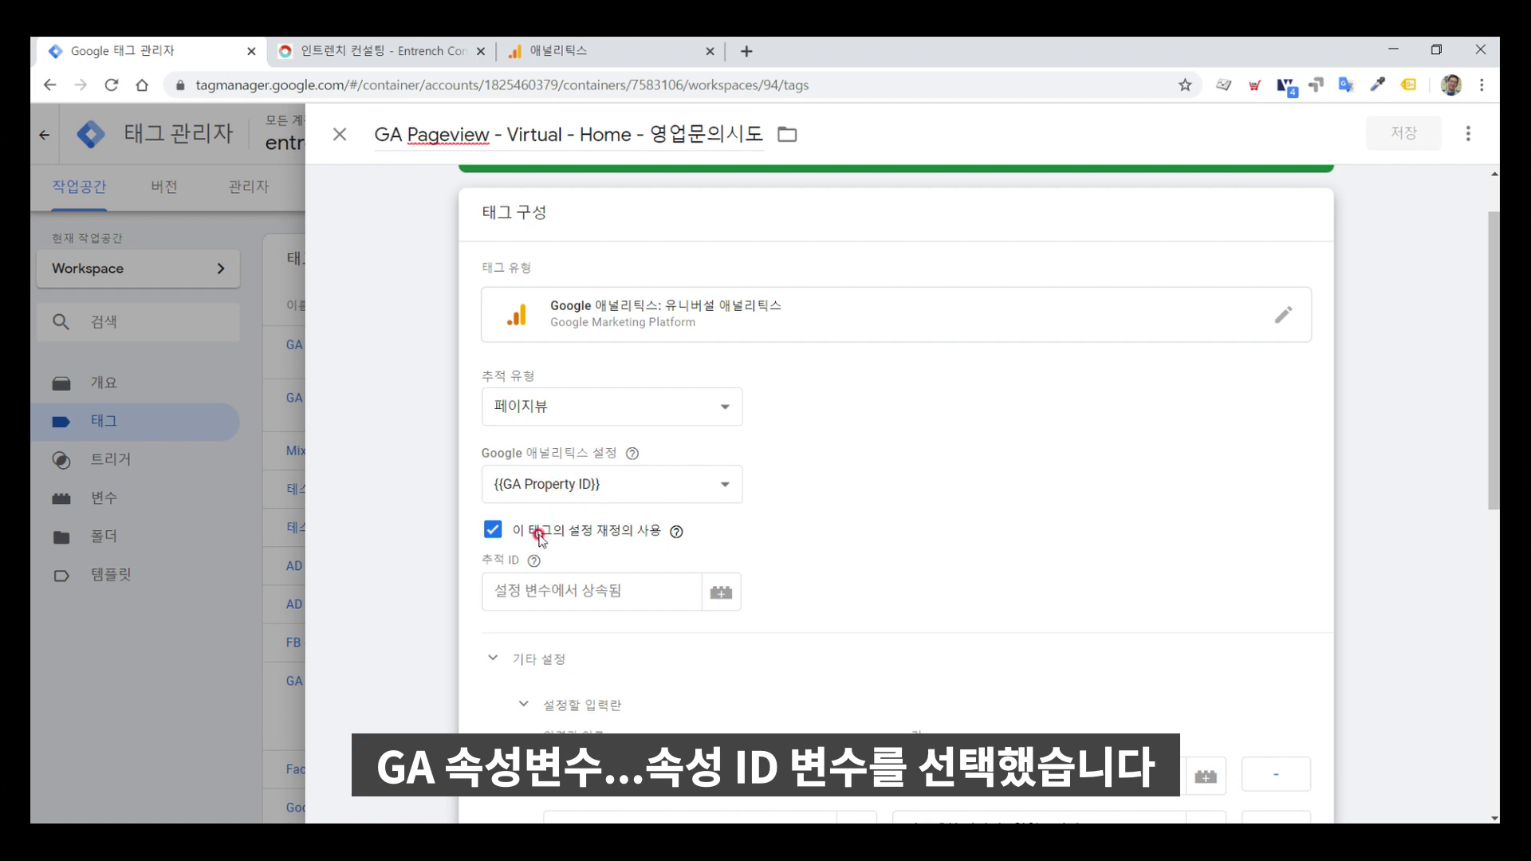
- Switch 이 태그의 설정 재정의 사용 off and on again, and review the page and title entries under 설정할 입력란
{"action": "left_click", "coordinate": [494, 530]}
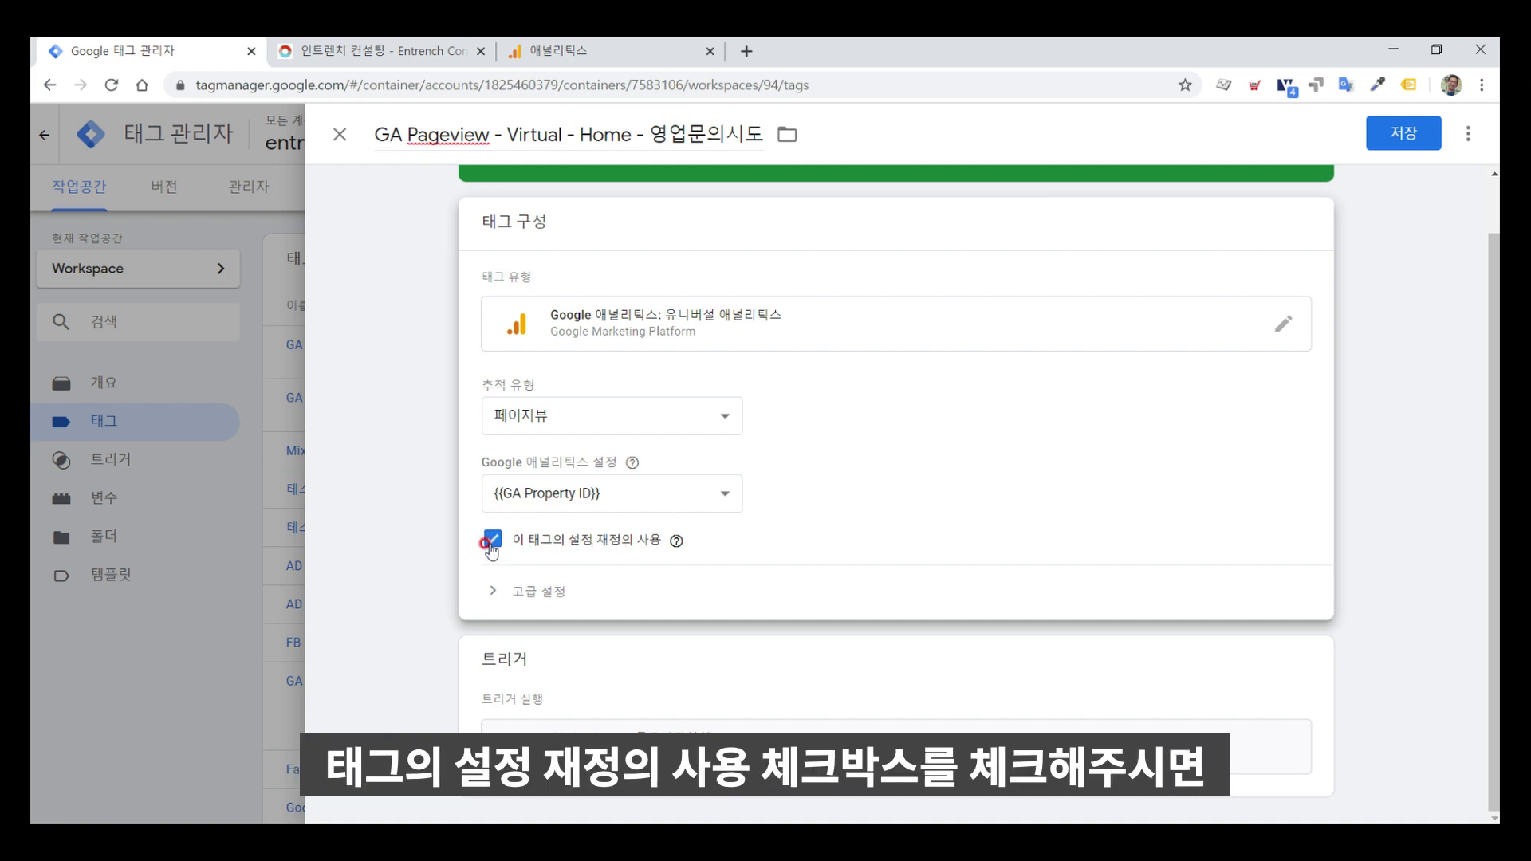
{"action": "scroll", "coordinate": [563, 543], "scroll_direction": "down", "scroll_amount": 2}
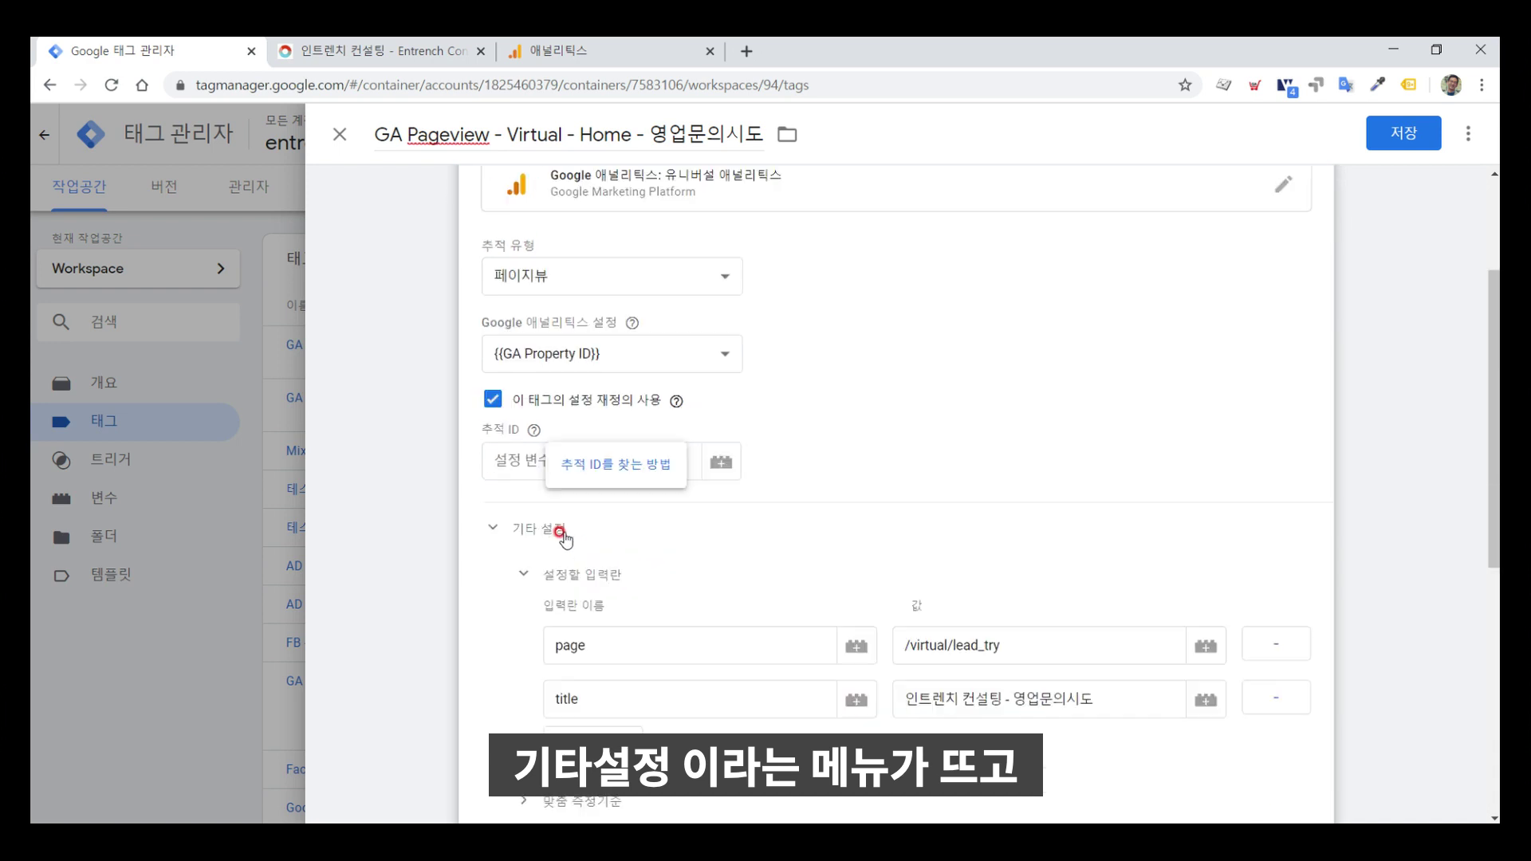
{"action": "scroll", "coordinate": [562, 535], "scroll_direction": "down", "scroll_amount": 1}
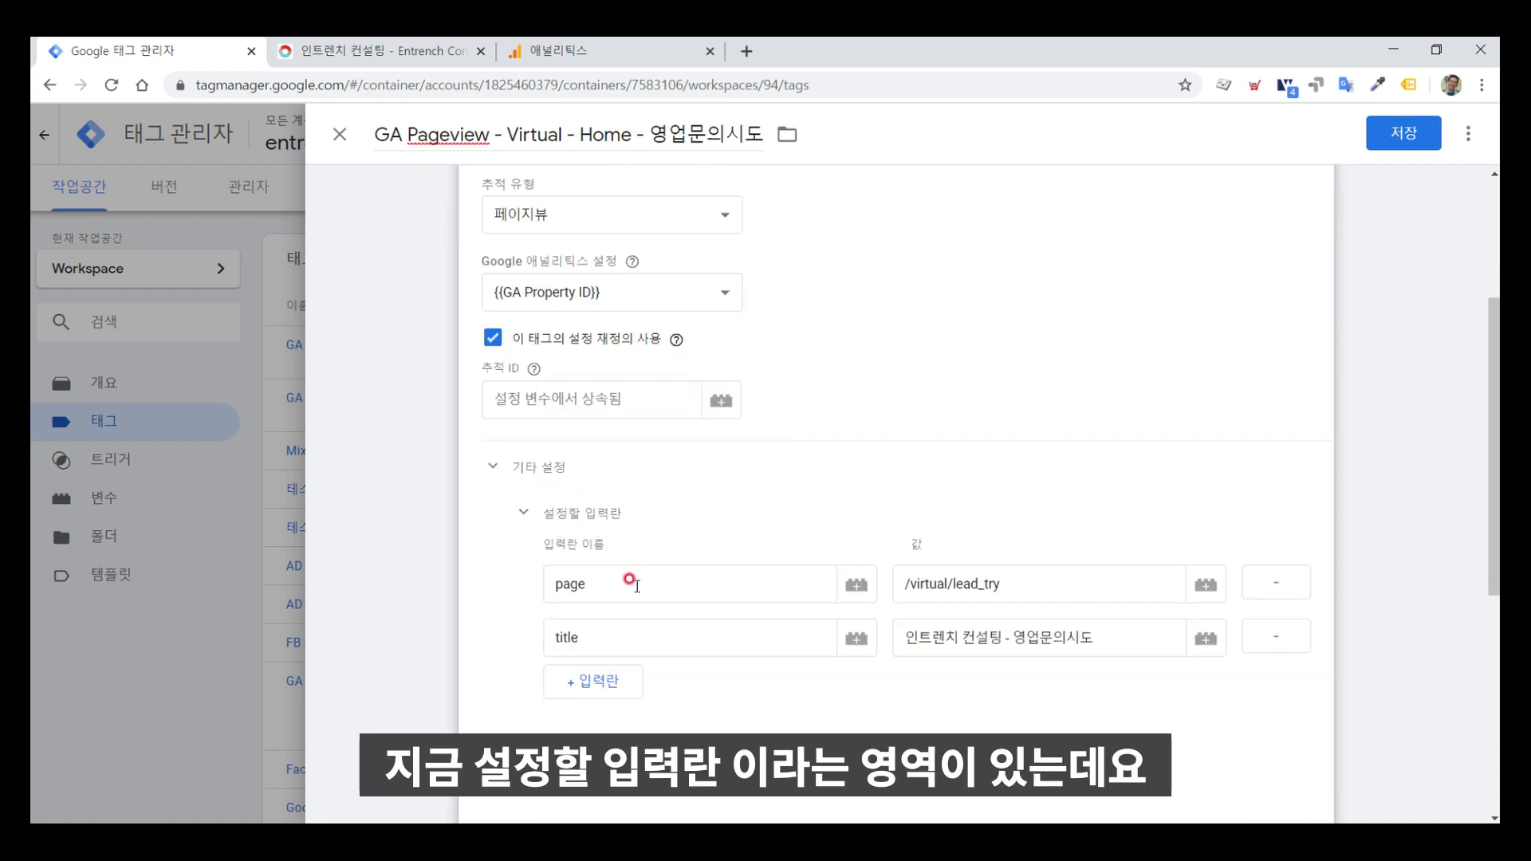
{"action": "left_click", "coordinate": [568, 532]}
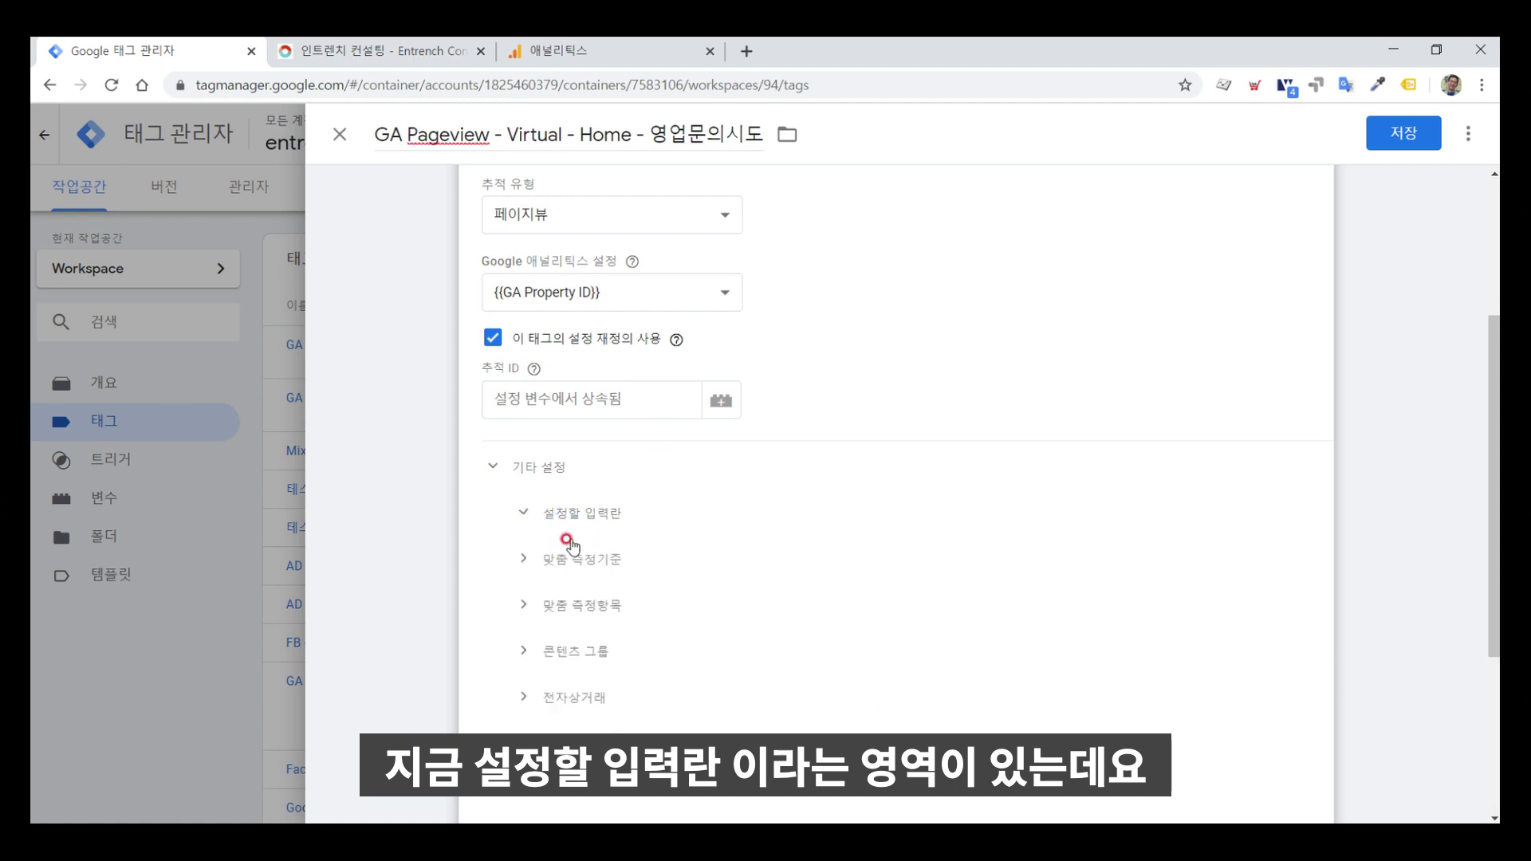
{"action": "left_click", "coordinate": [563, 516]}
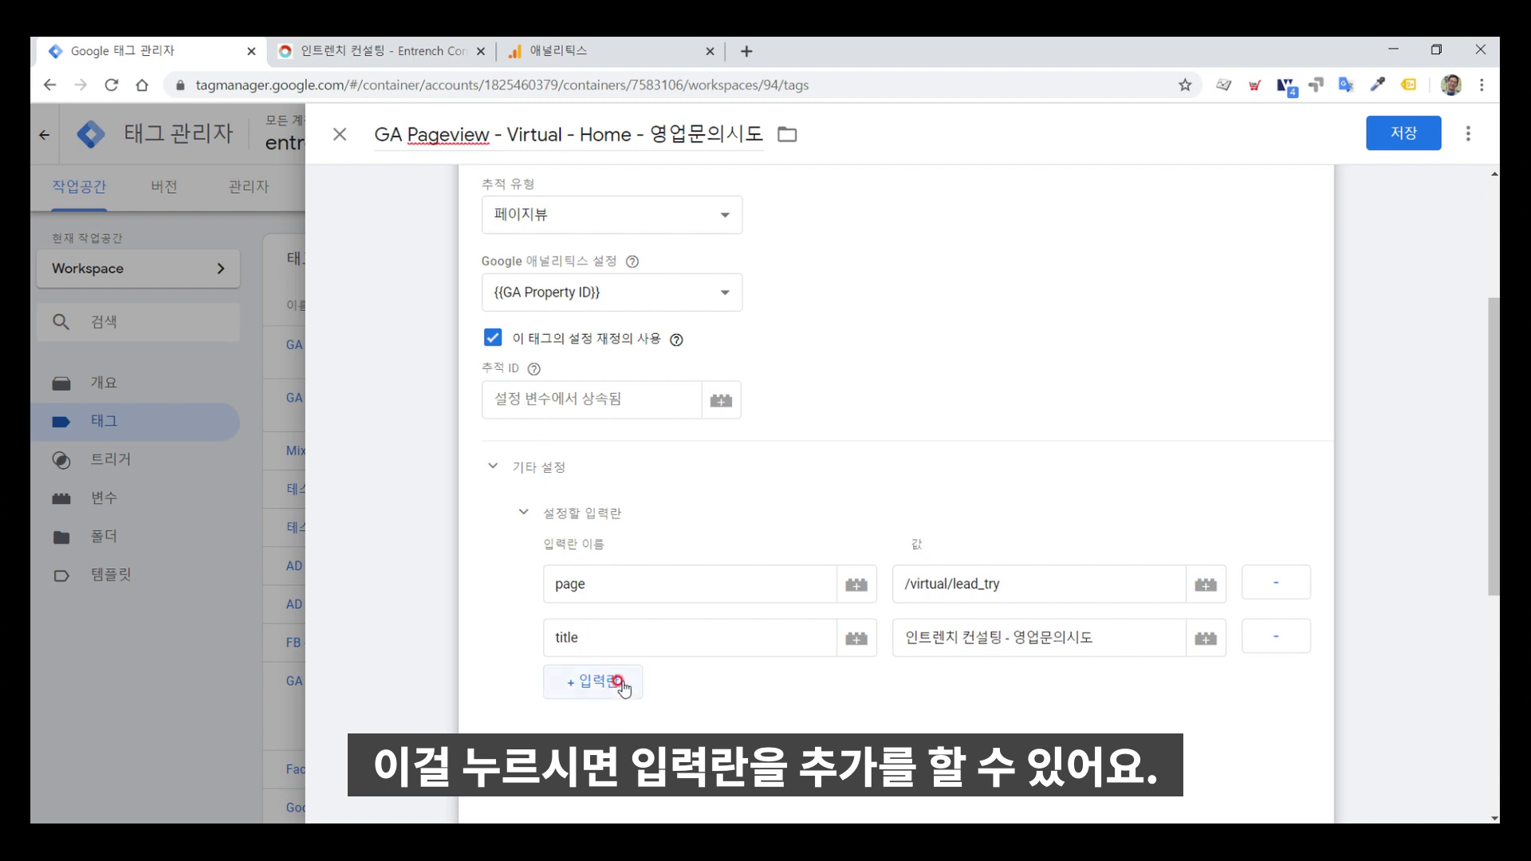
{"action": "left_click", "coordinate": [630, 583]}
{"action": "left_click", "coordinate": [408, 603]}
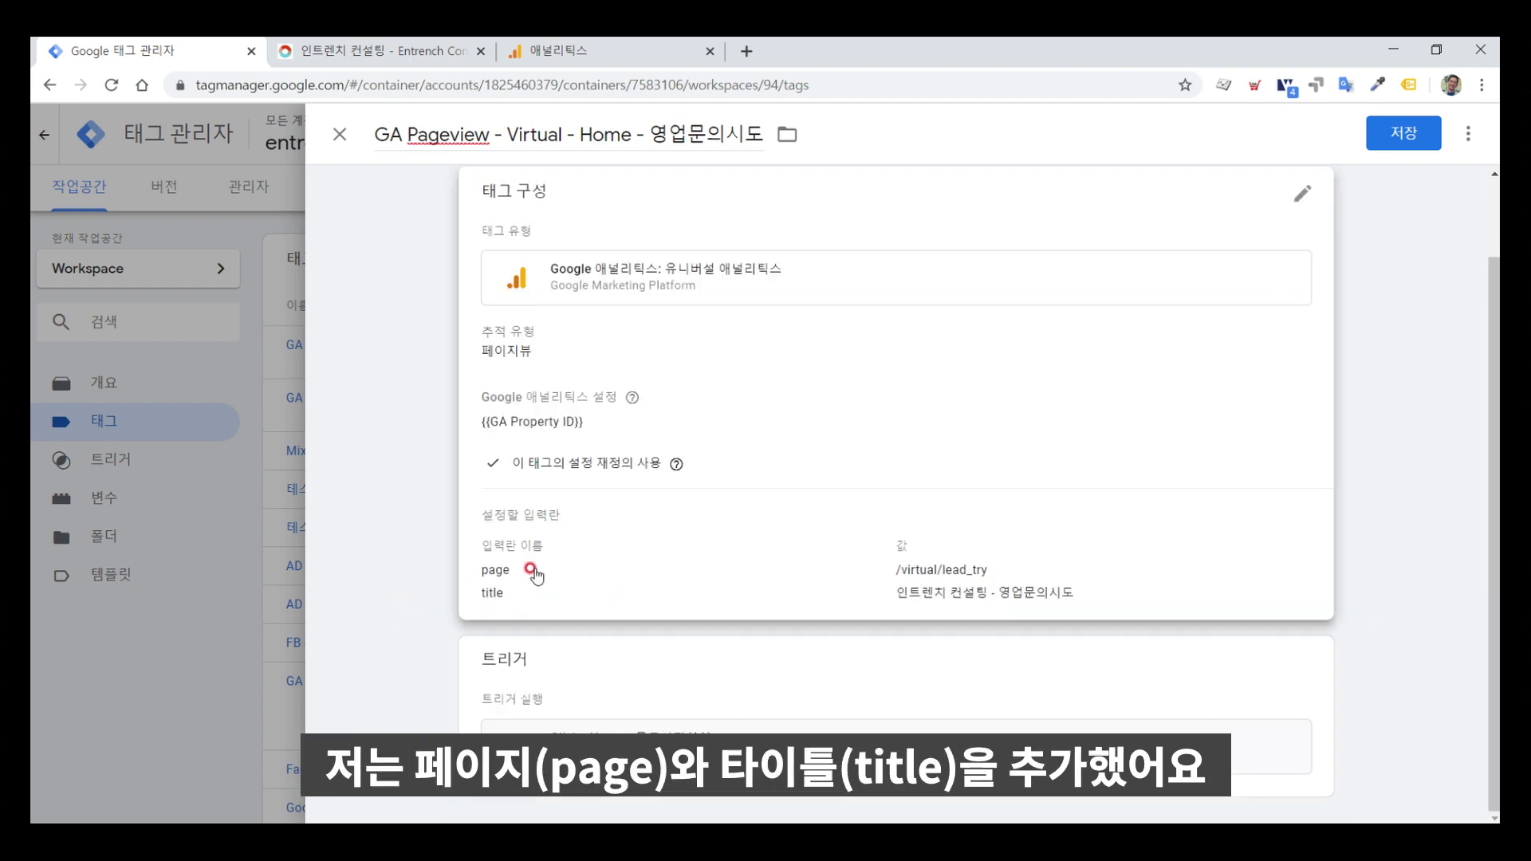
- Open the tag configuration for editing and review the page value /virtual/lead_try and title value 인트렌치 컨설팅 - 영업문의시도
{"action": "left_click", "coordinate": [532, 573]}
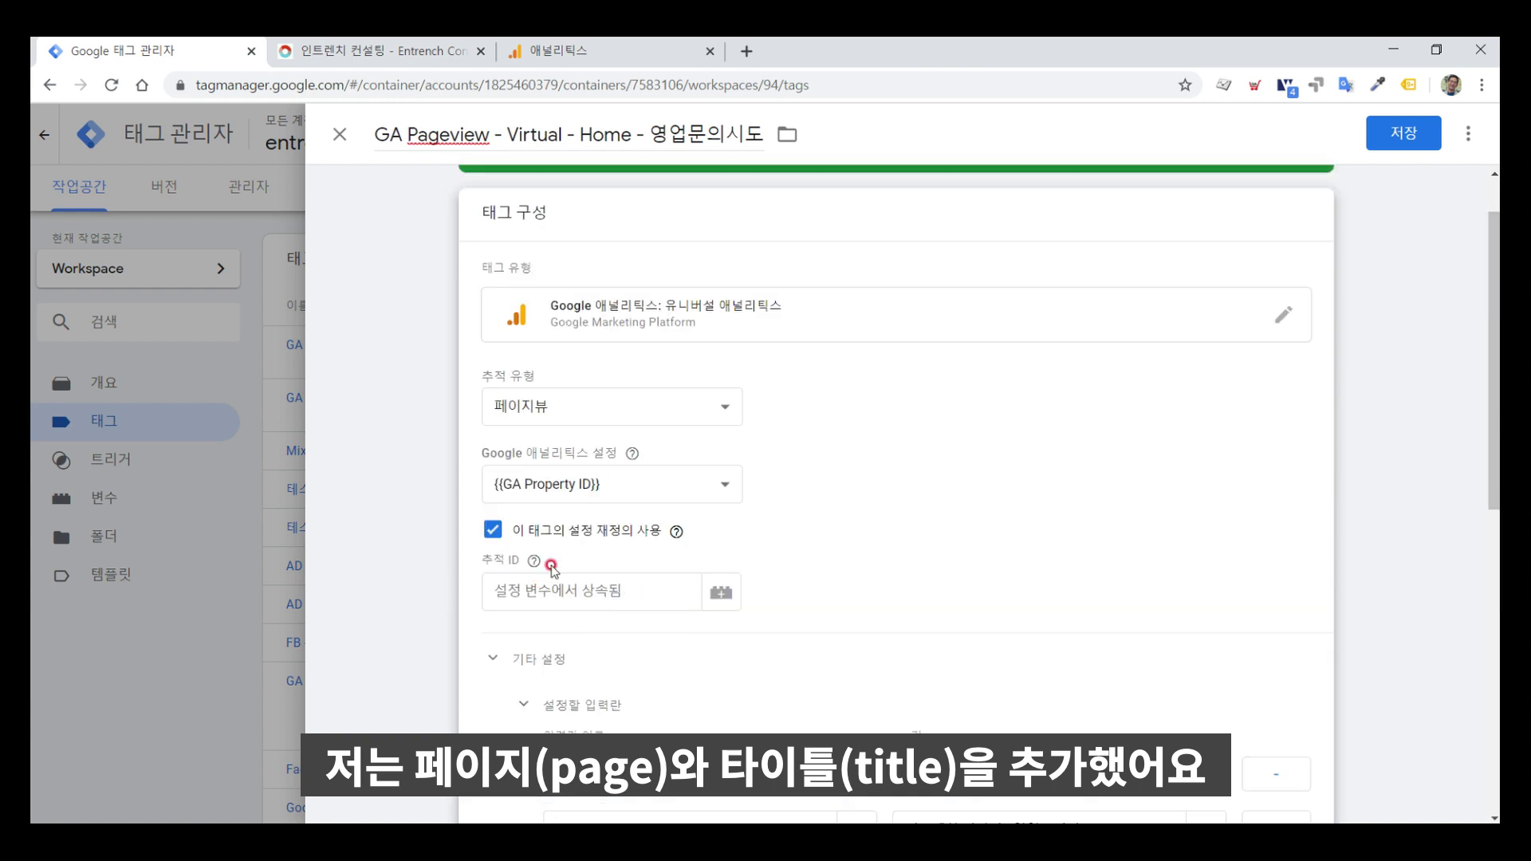
{"action": "scroll", "coordinate": [660, 661], "scroll_direction": "down", "scroll_amount": 3}
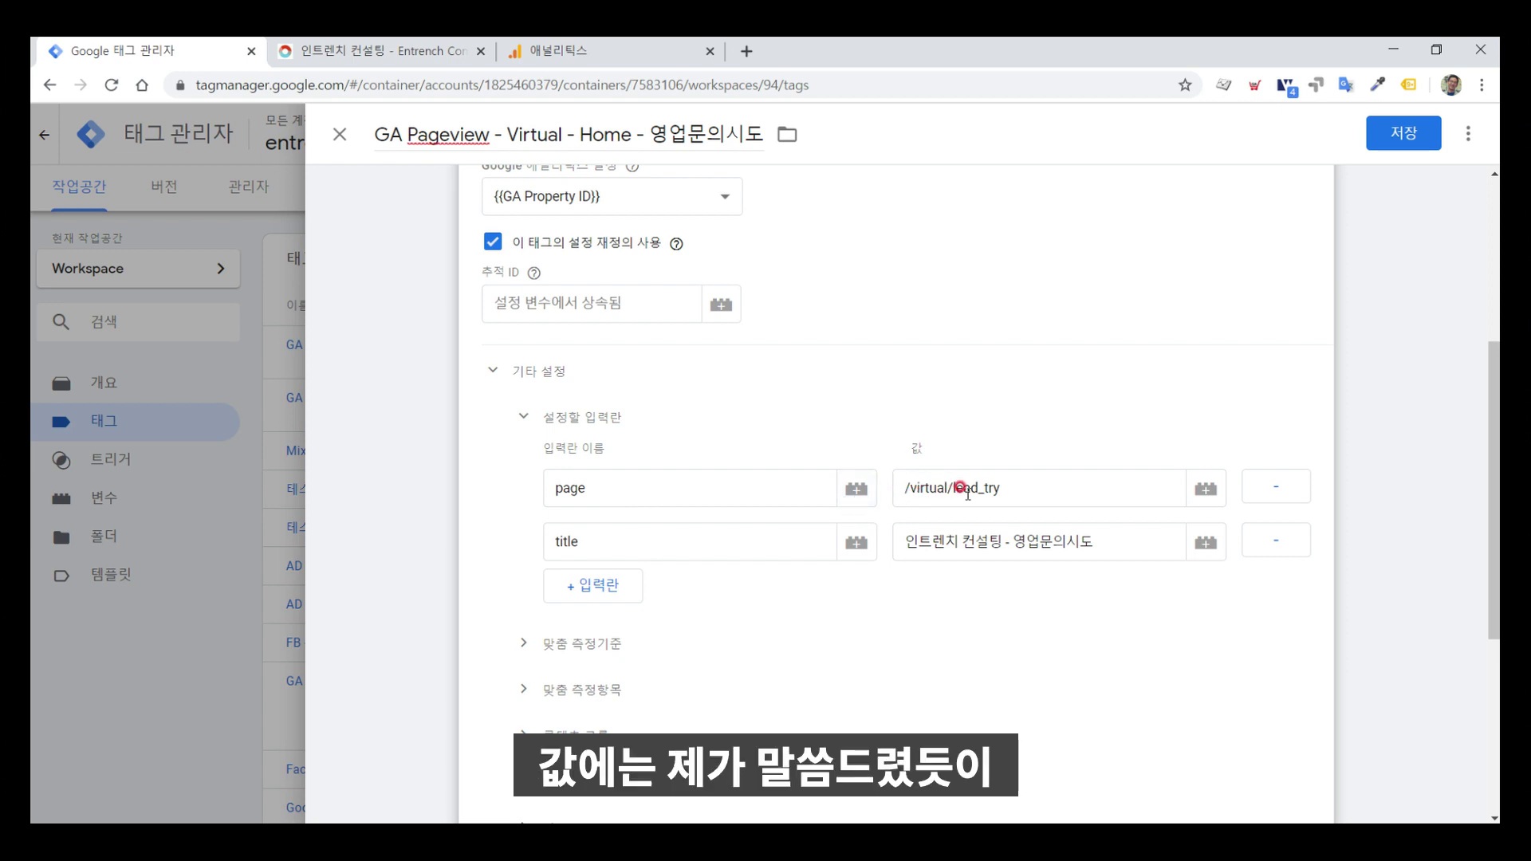
{"action": "key", "text": "ctrl+plus"}
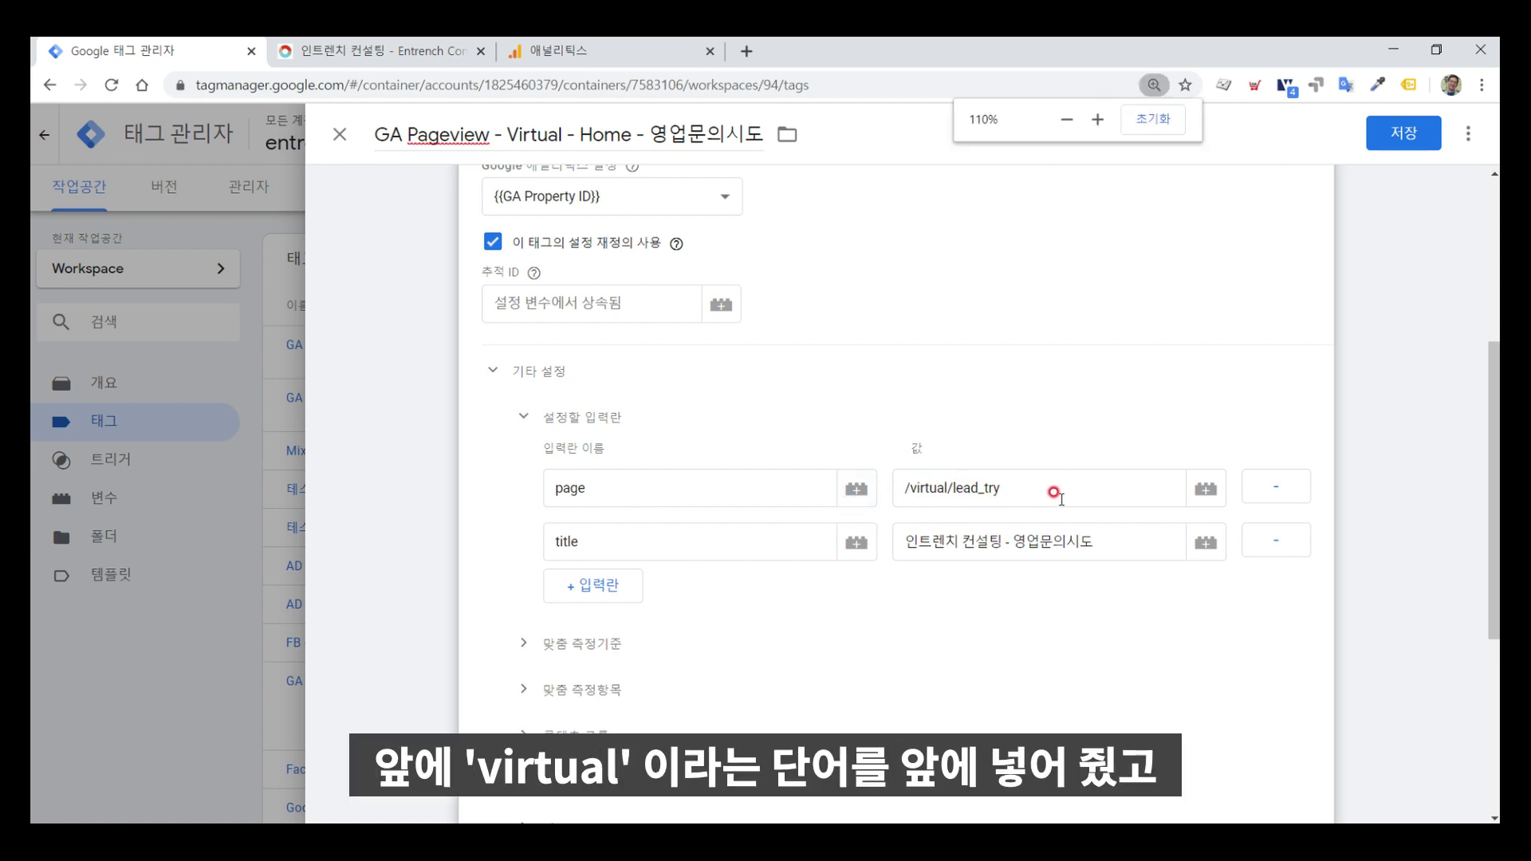
{"action": "key", "text": "ctrl+plus"}
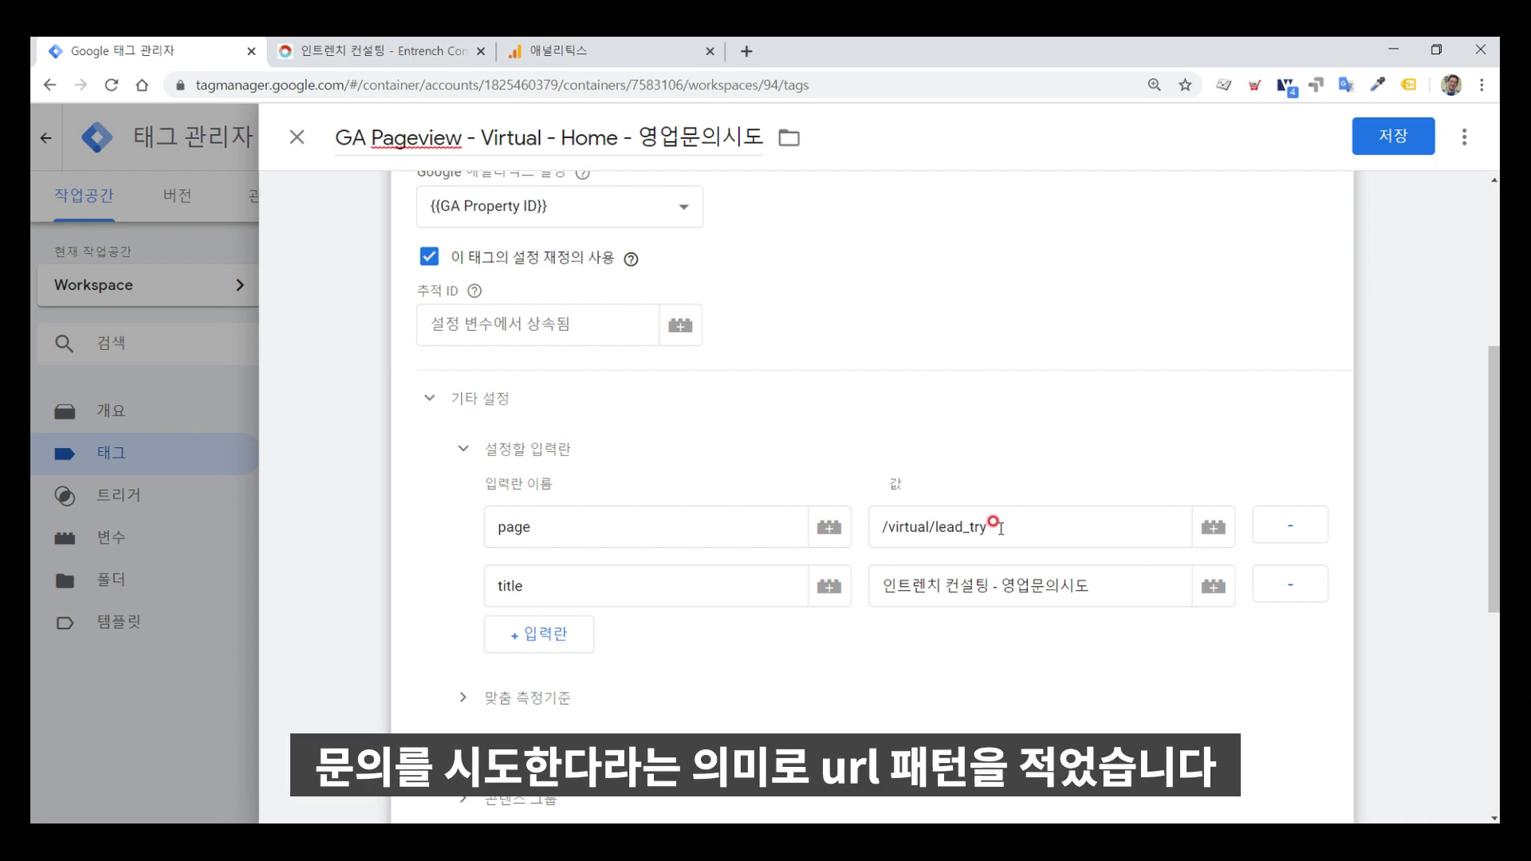
{"action": "triple_click", "coordinate": [1006, 526]}
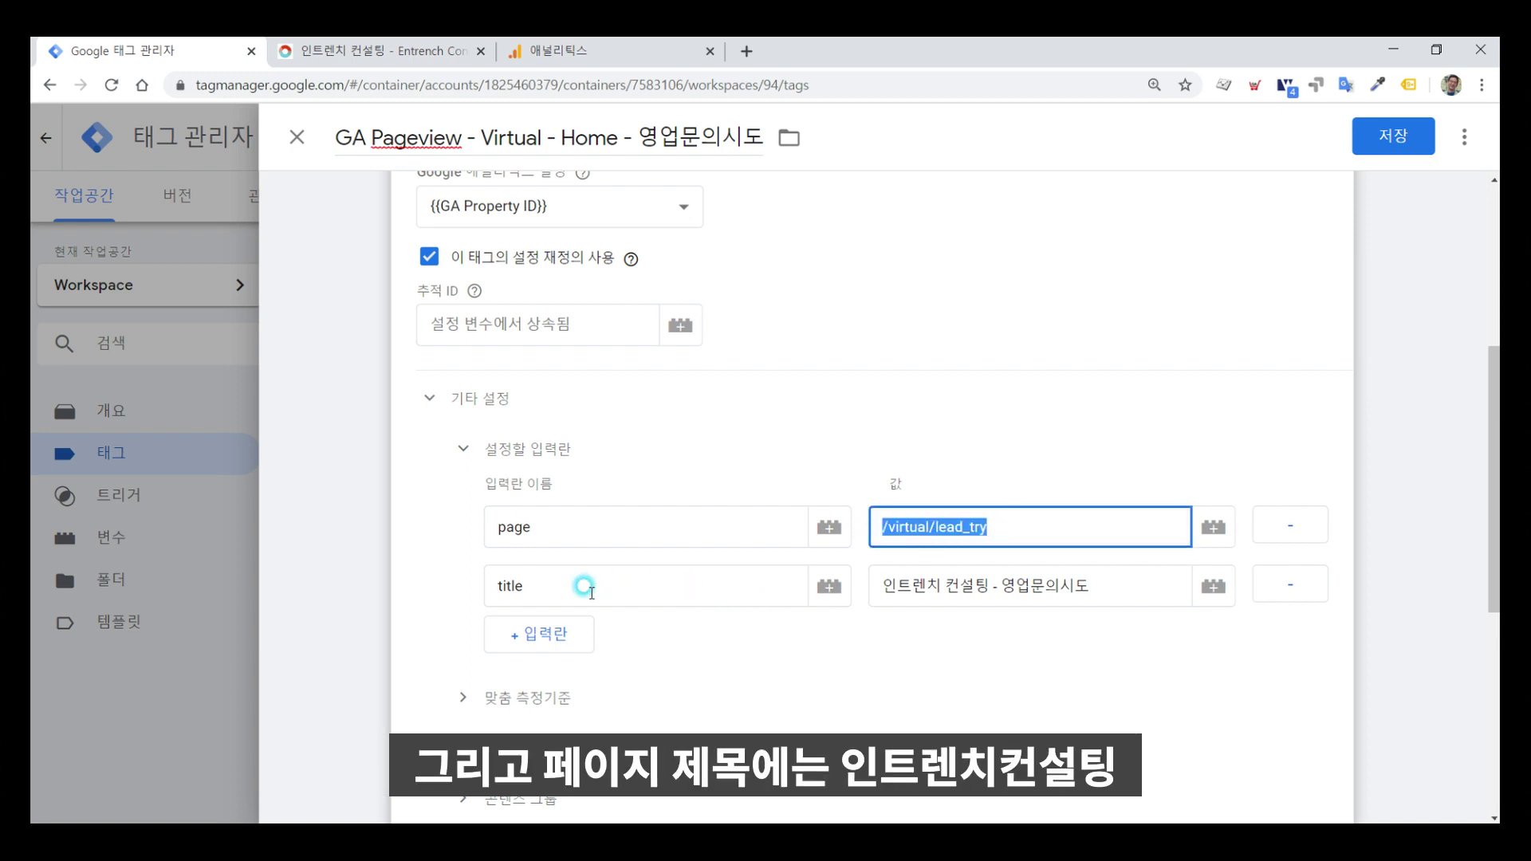
{"action": "left_click", "coordinate": [564, 593]}
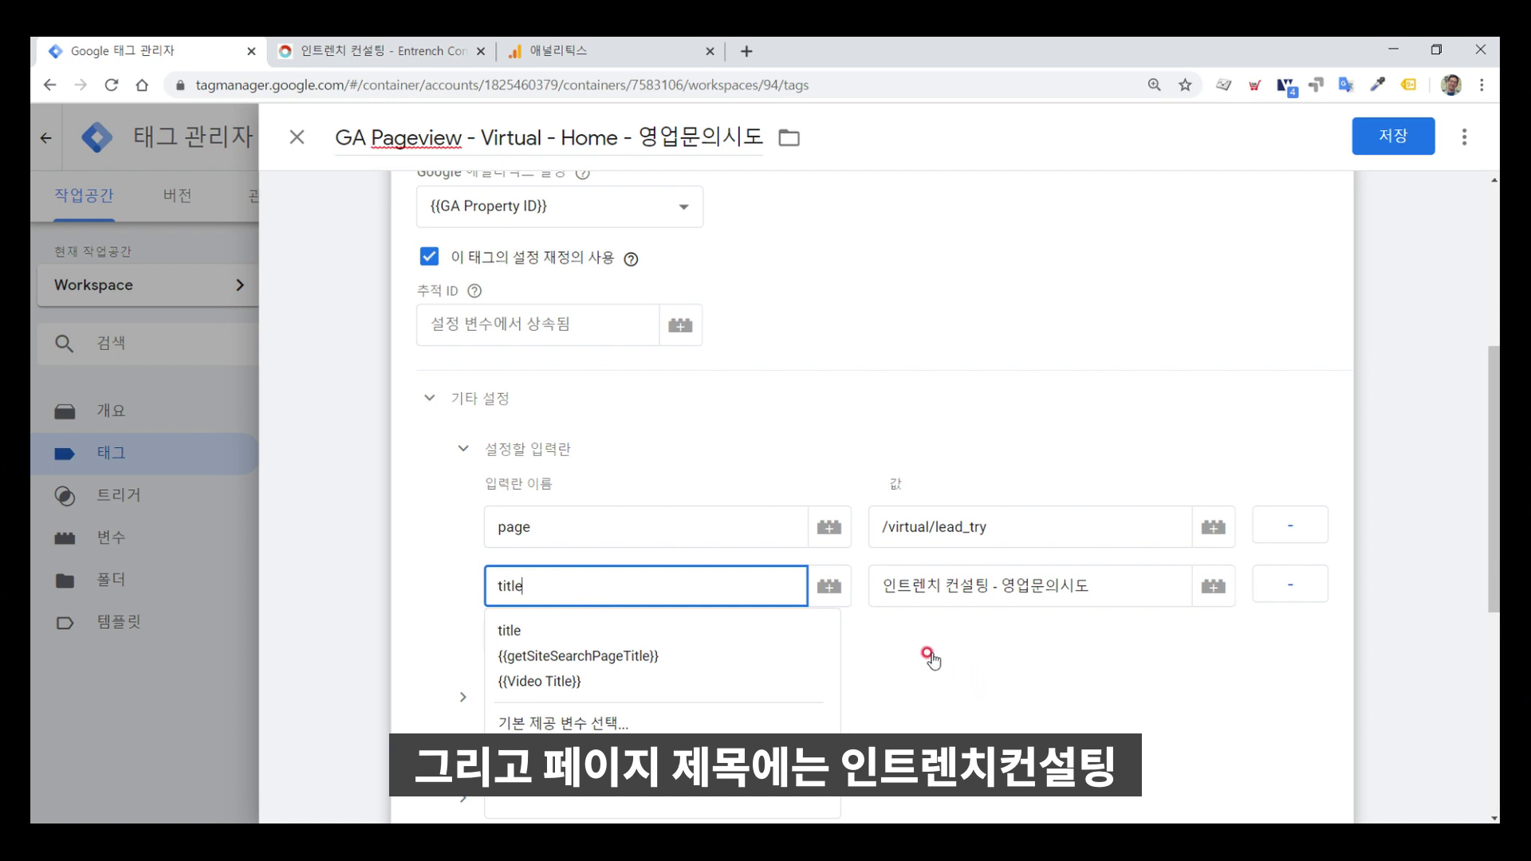
{"action": "left_click", "coordinate": [889, 586]}
{"action": "left_click", "coordinate": [983, 590]}
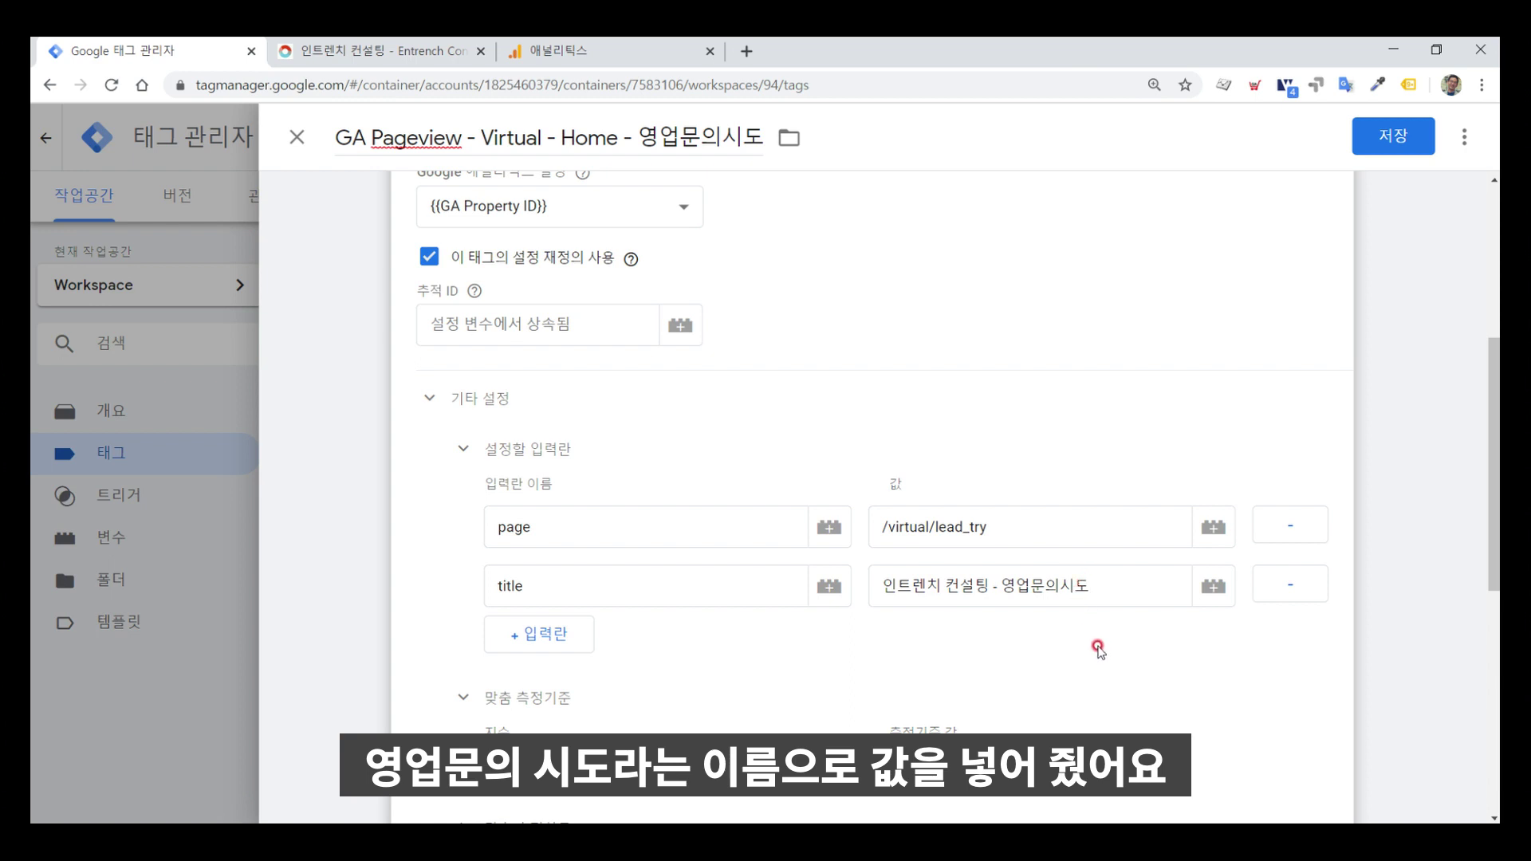
- Open the tag's trigger "Click - Home - 무료상담신청", examine its Click Classes and Click Text conditions, and return to the tag
{"action": "scroll", "coordinate": [1099, 650], "scroll_direction": "down", "scroll_amount": 2}
{"action": "scroll", "coordinate": [1090, 635], "scroll_direction": "down", "scroll_amount": 5}
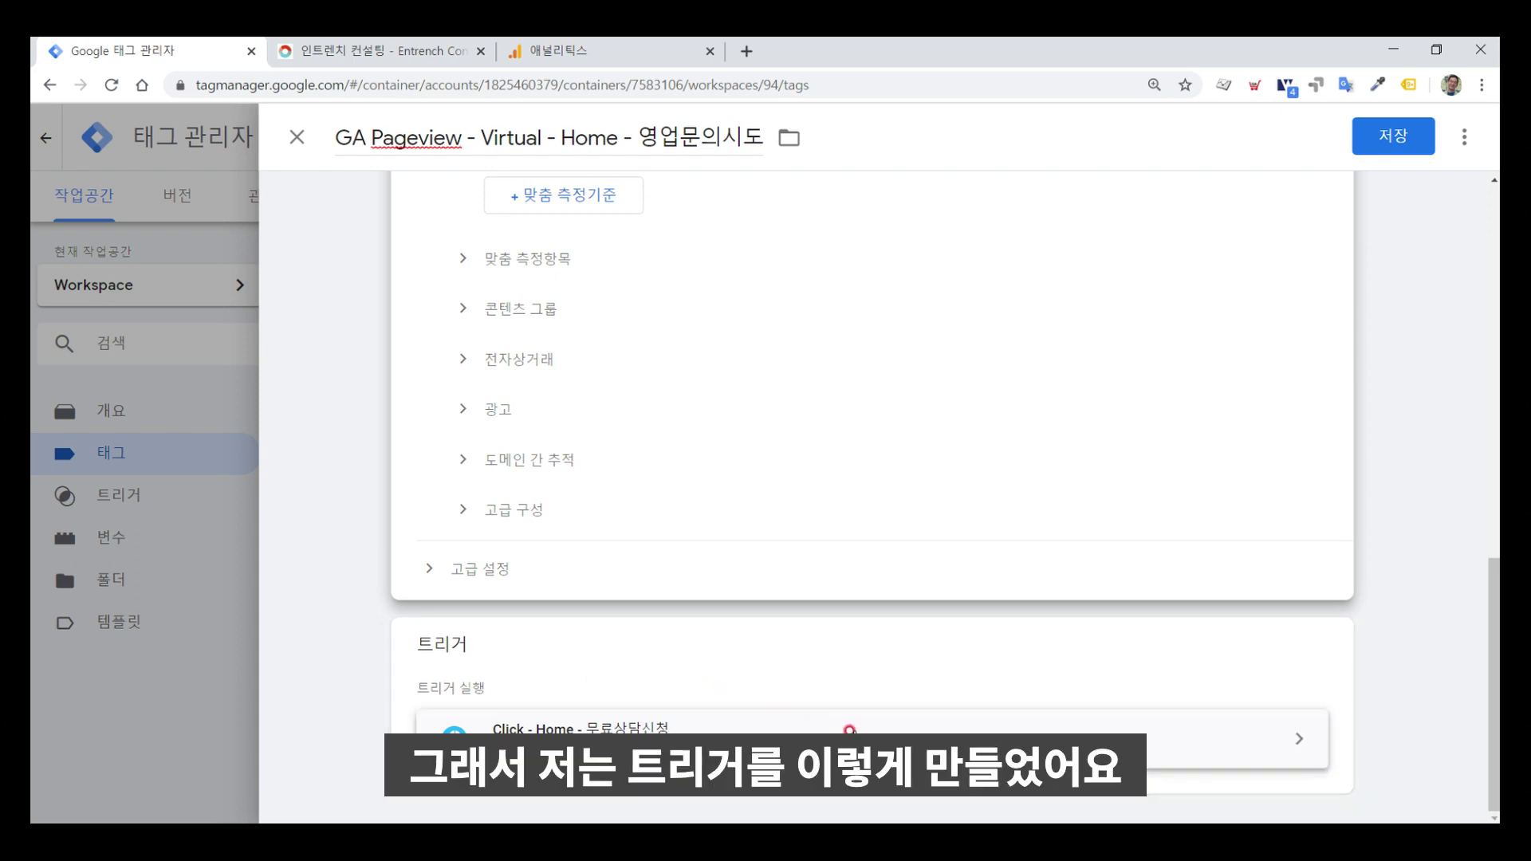
{"action": "left_click", "coordinate": [849, 729]}
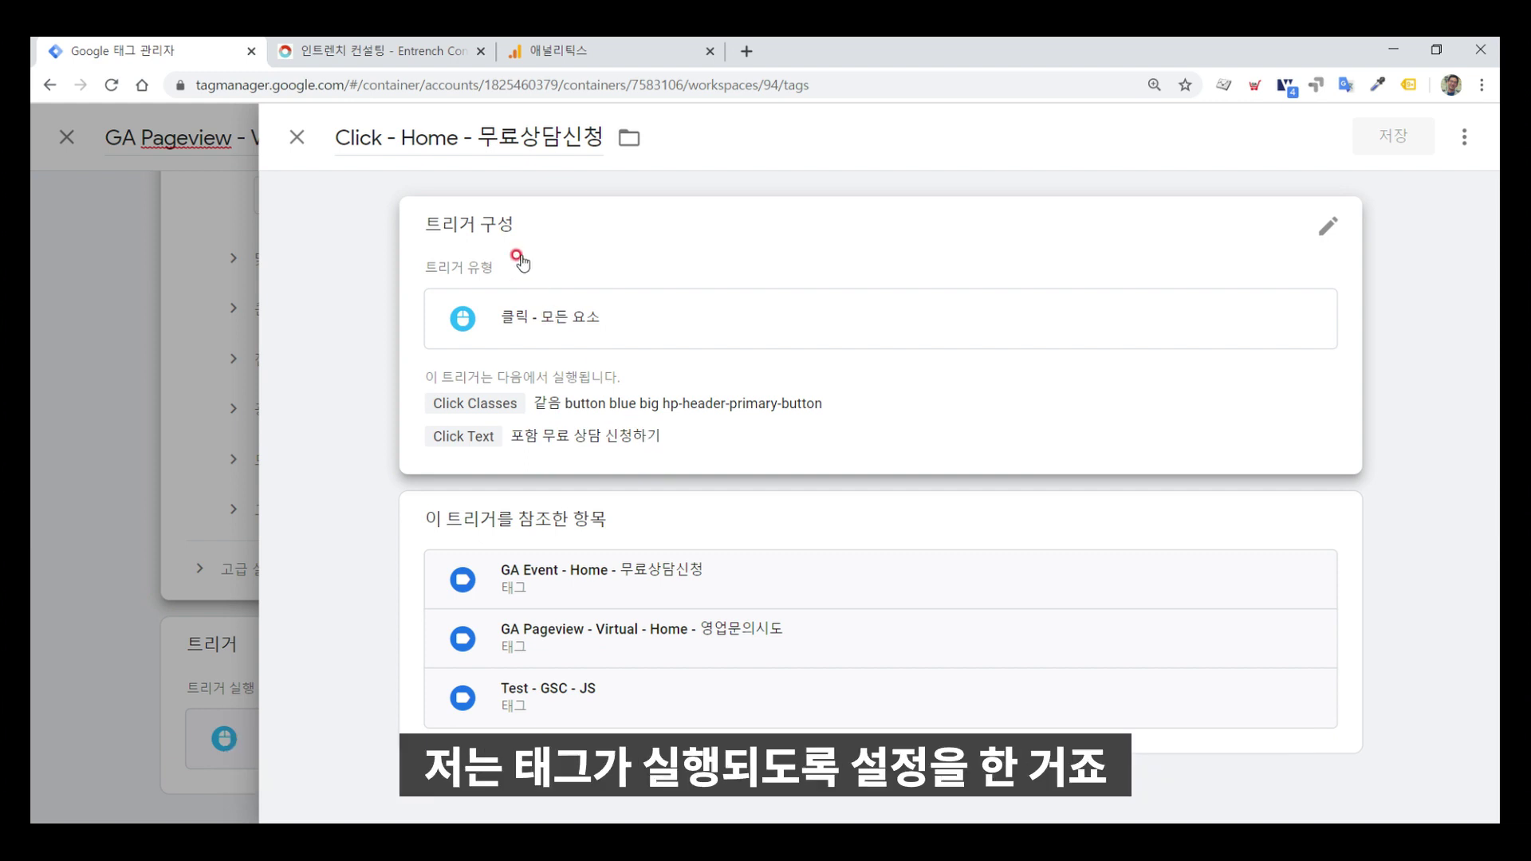
{"action": "left_click", "coordinate": [296, 139]}
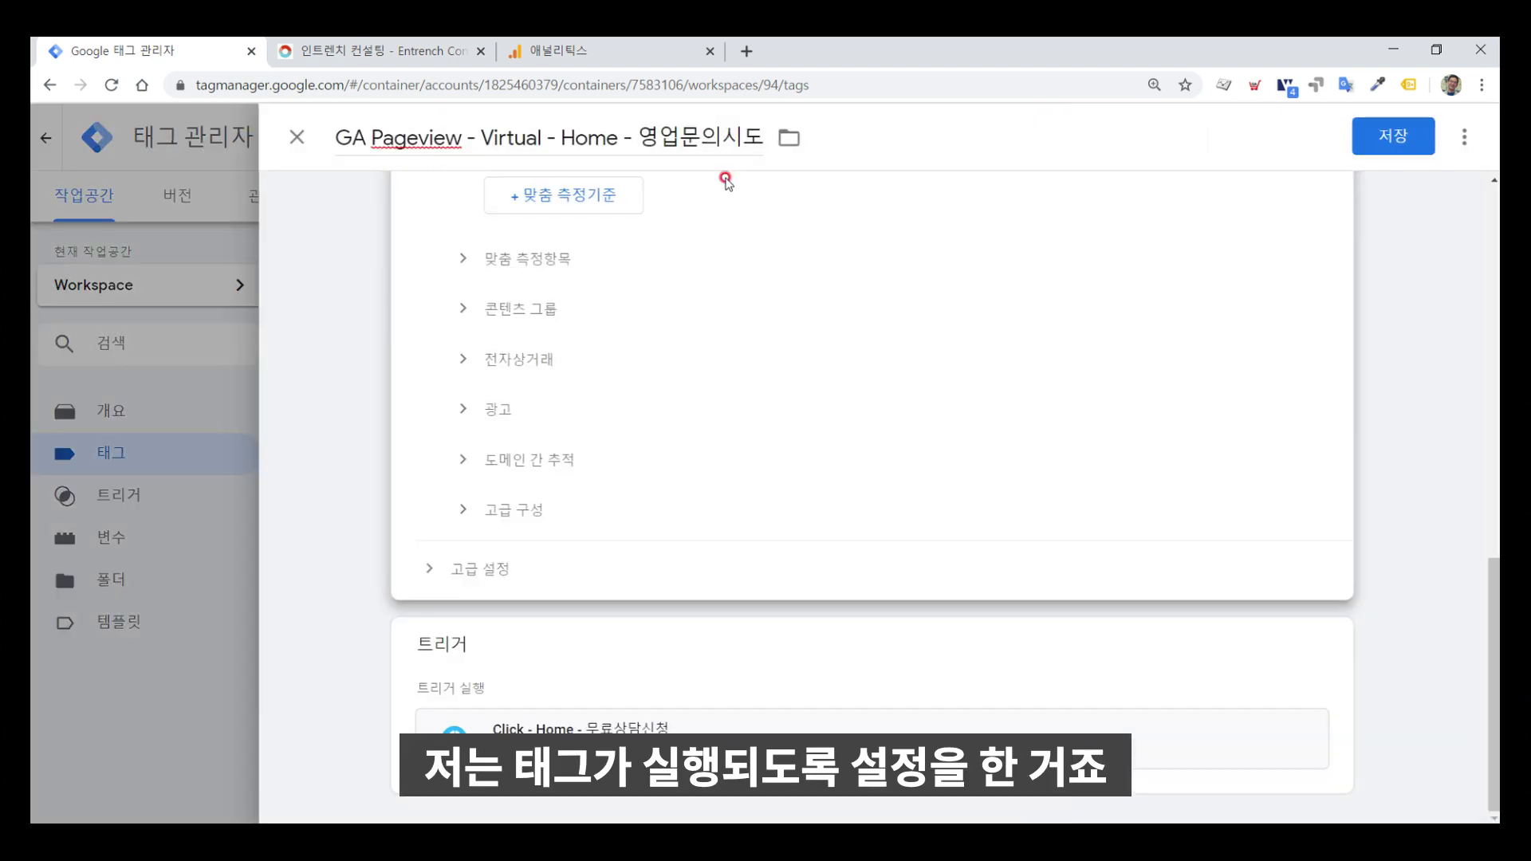
- Save the 영업문의시도 tag and start preview mode for the workspace
{"action": "left_click", "coordinate": [1393, 139]}
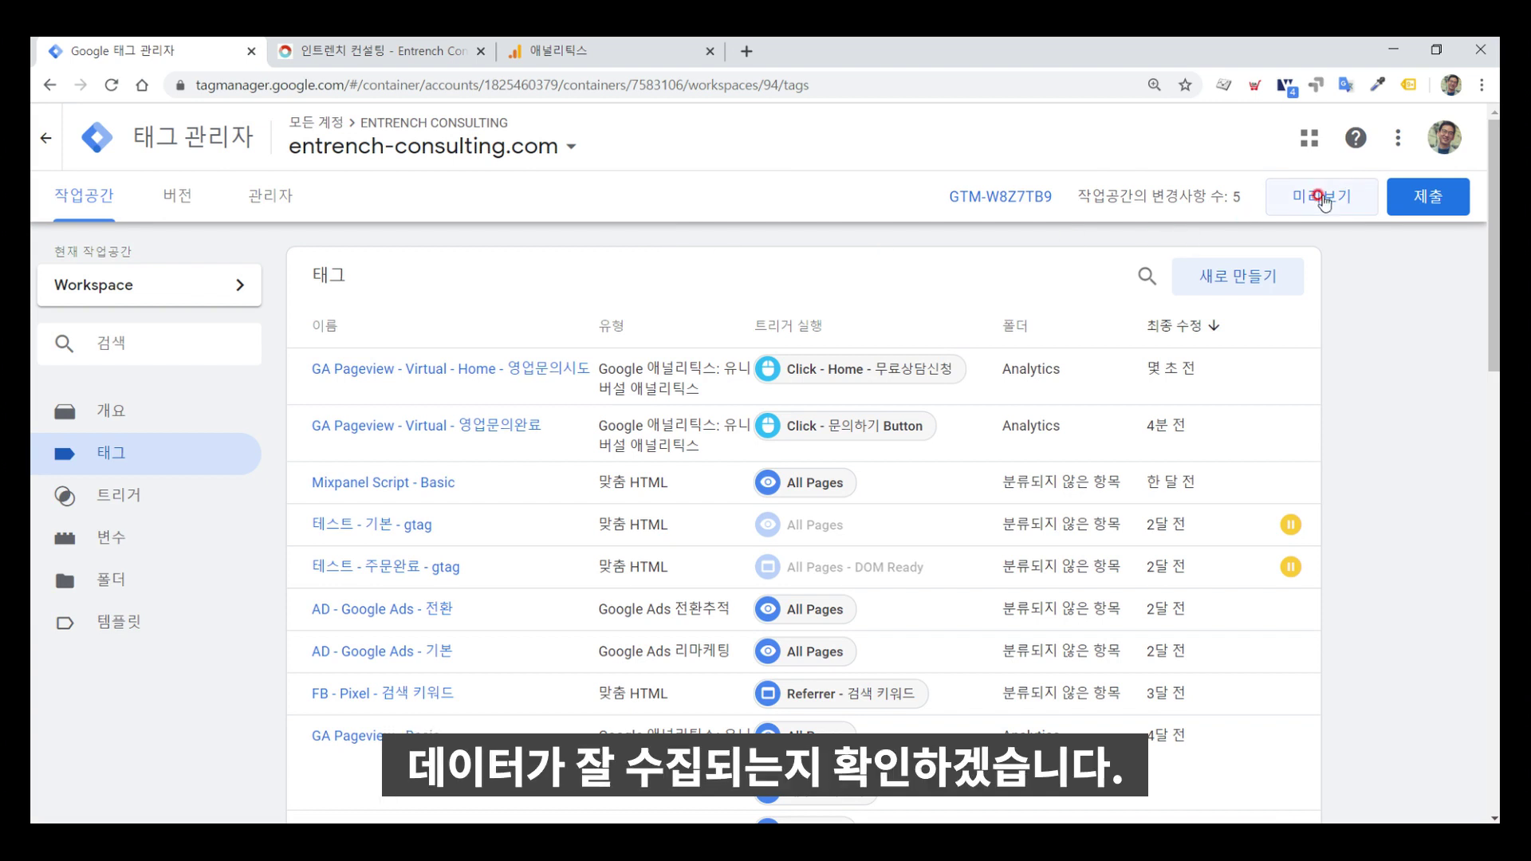
{"action": "left_click", "coordinate": [1324, 203]}
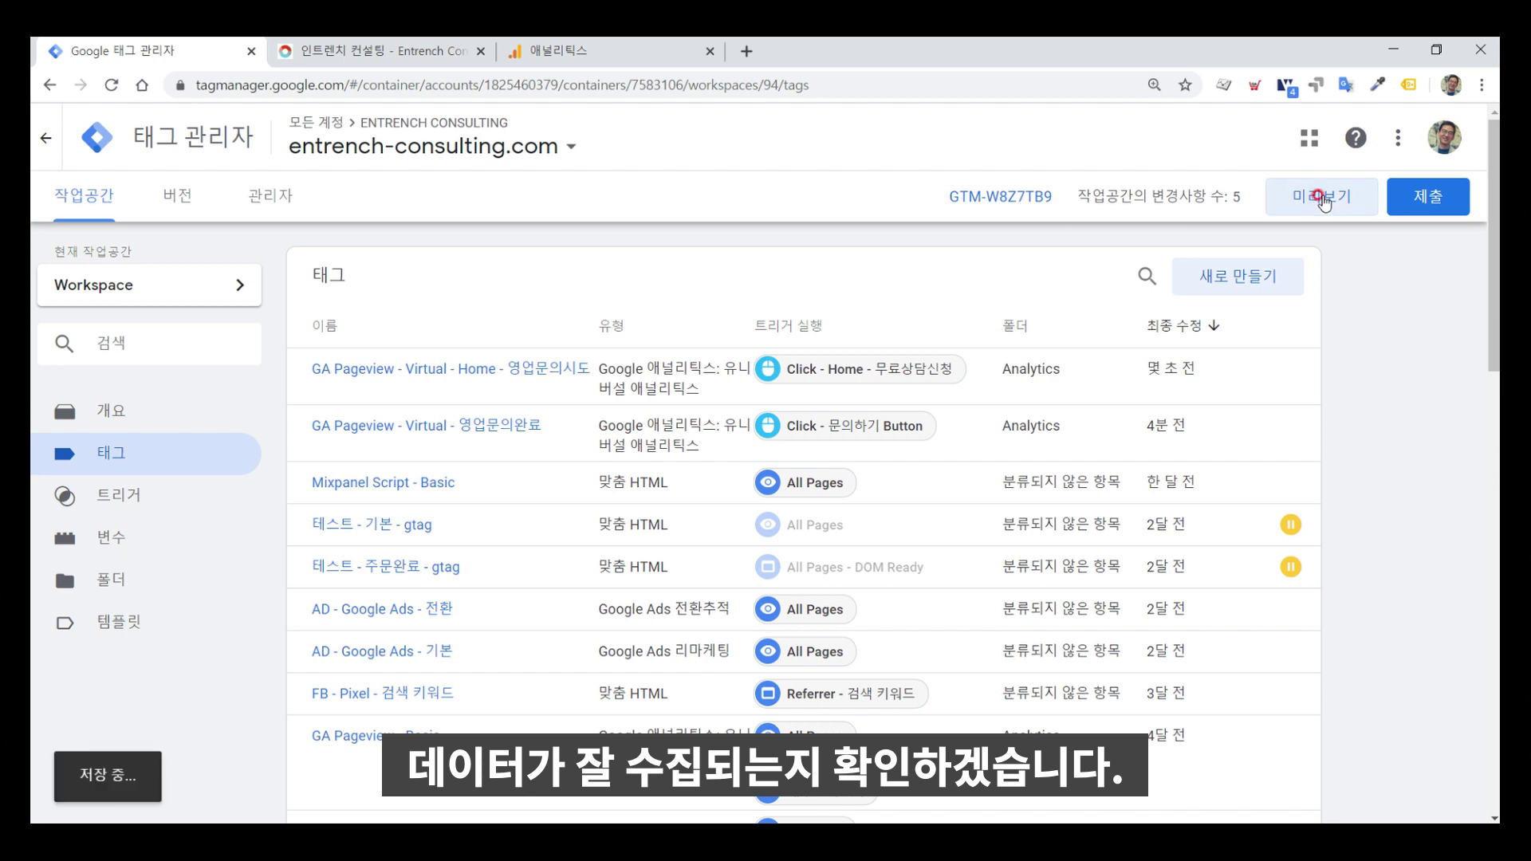
- Switch to Google Analytics and open the real-time 콘텐츠 report
{"action": "left_click", "coordinate": [104, 337]}
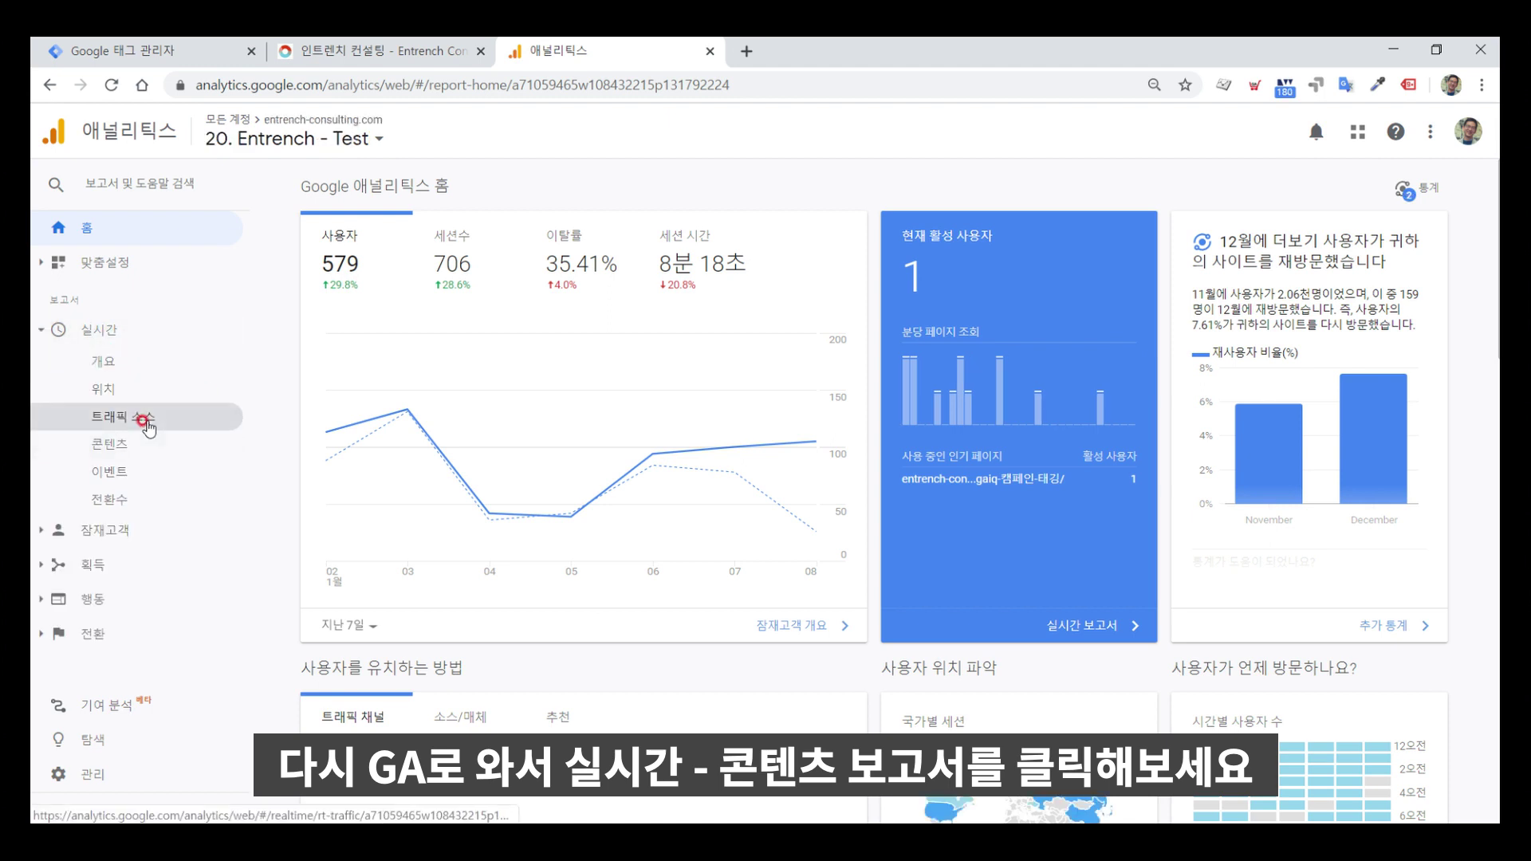
{"action": "left_click", "coordinate": [126, 446]}
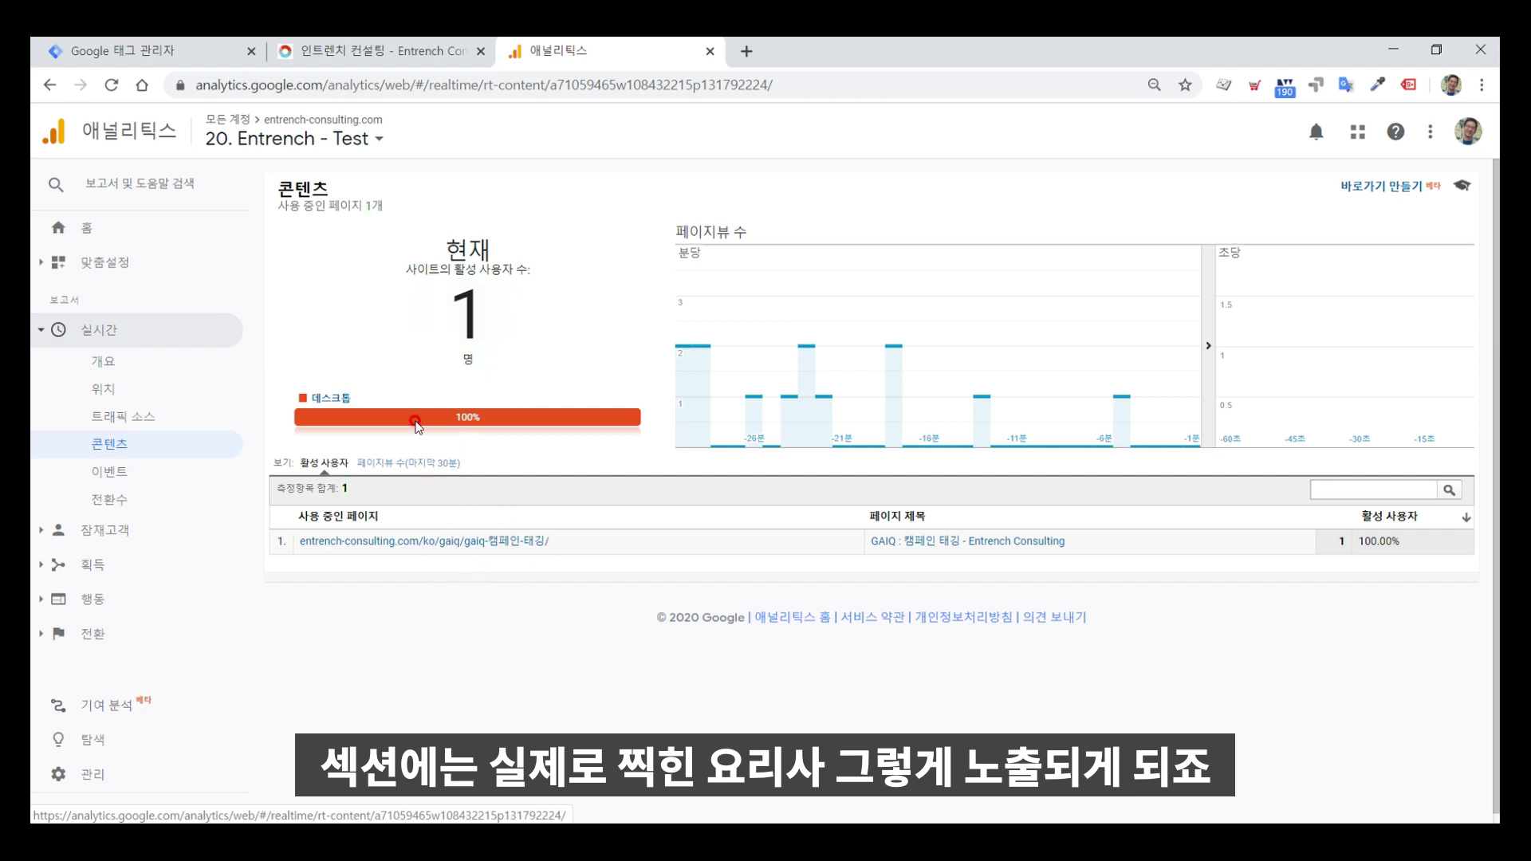
- Switch to the Entrench Consulting website, reload it with the debug pane, and trigger 무료 상담 신청하기
{"action": "left_click", "coordinate": [372, 54]}
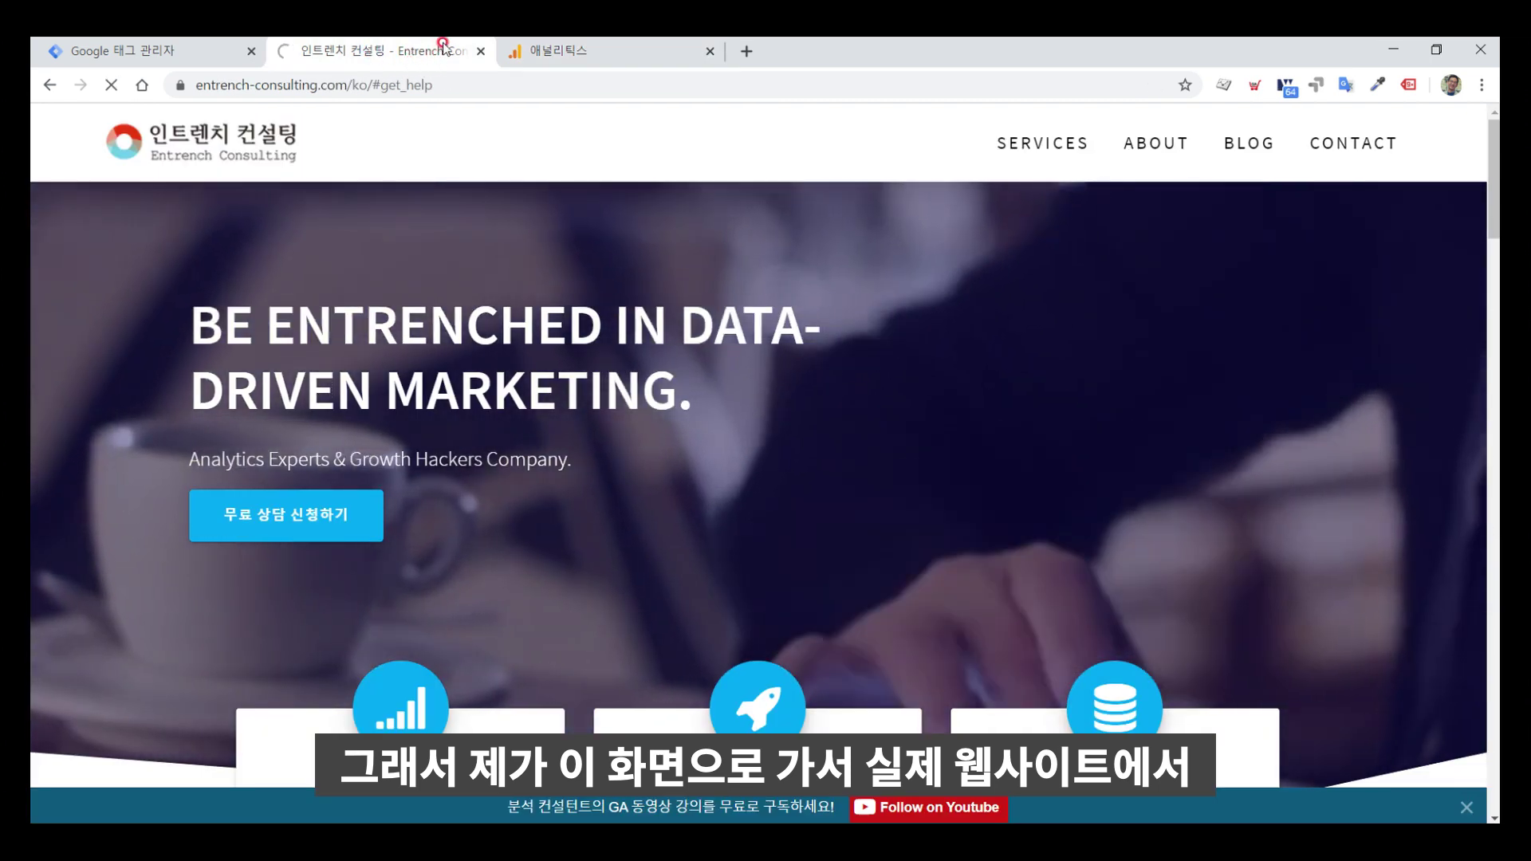
{"action": "key", "text": "F5"}
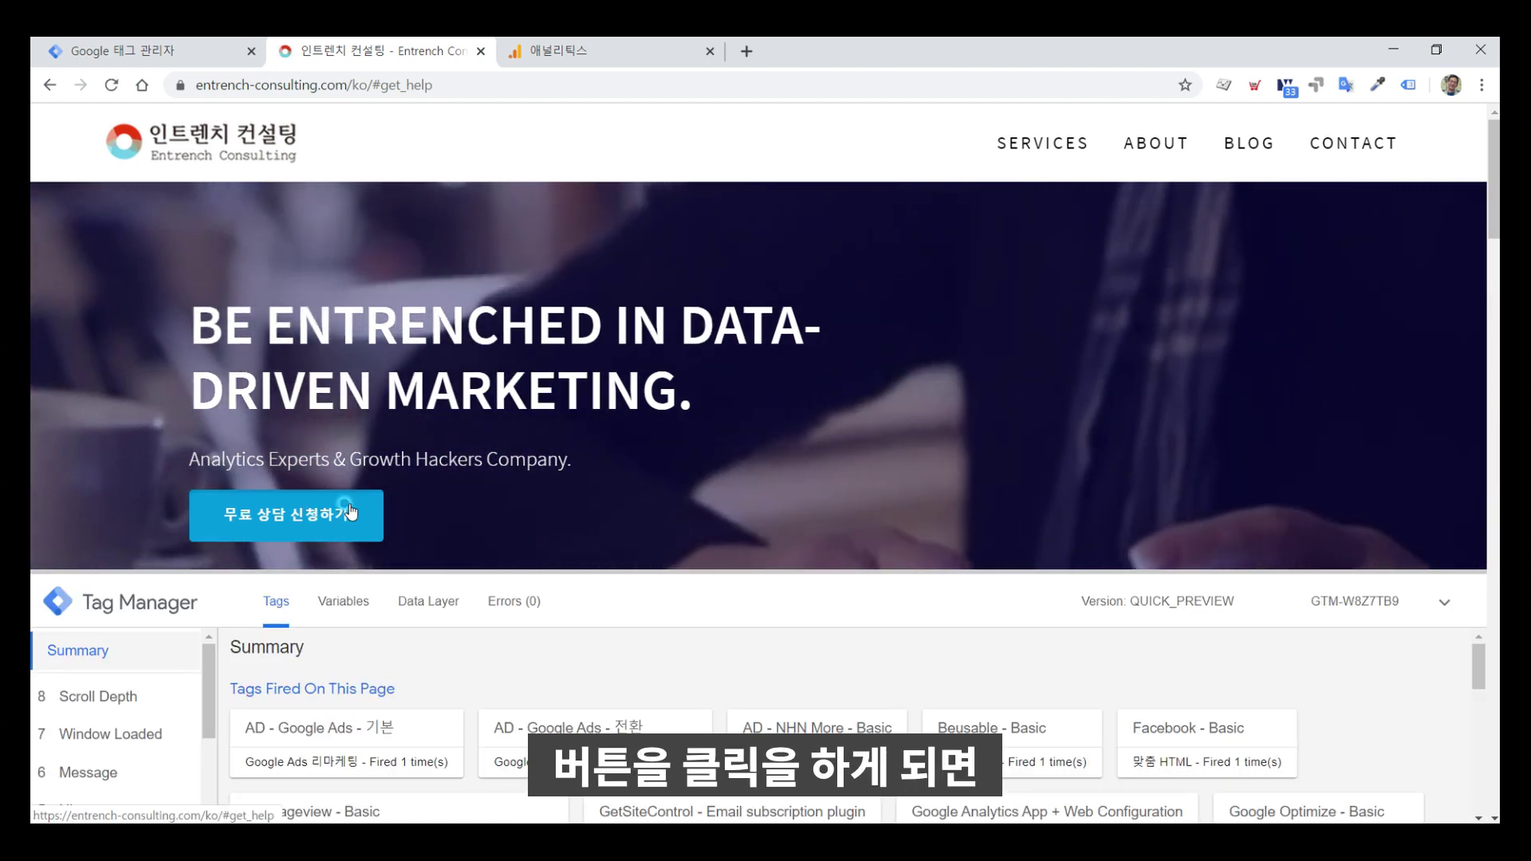
{"action": "left_click", "coordinate": [348, 510]}
- Inspect the values sent by "GA Pageview - Virtual - Home - 영업문의시도" in the debug pane and check the Google Analytics real-time content report
{"action": "left_click_drag", "start_coordinate": [1033, 573], "coordinate": [1013, 493]}
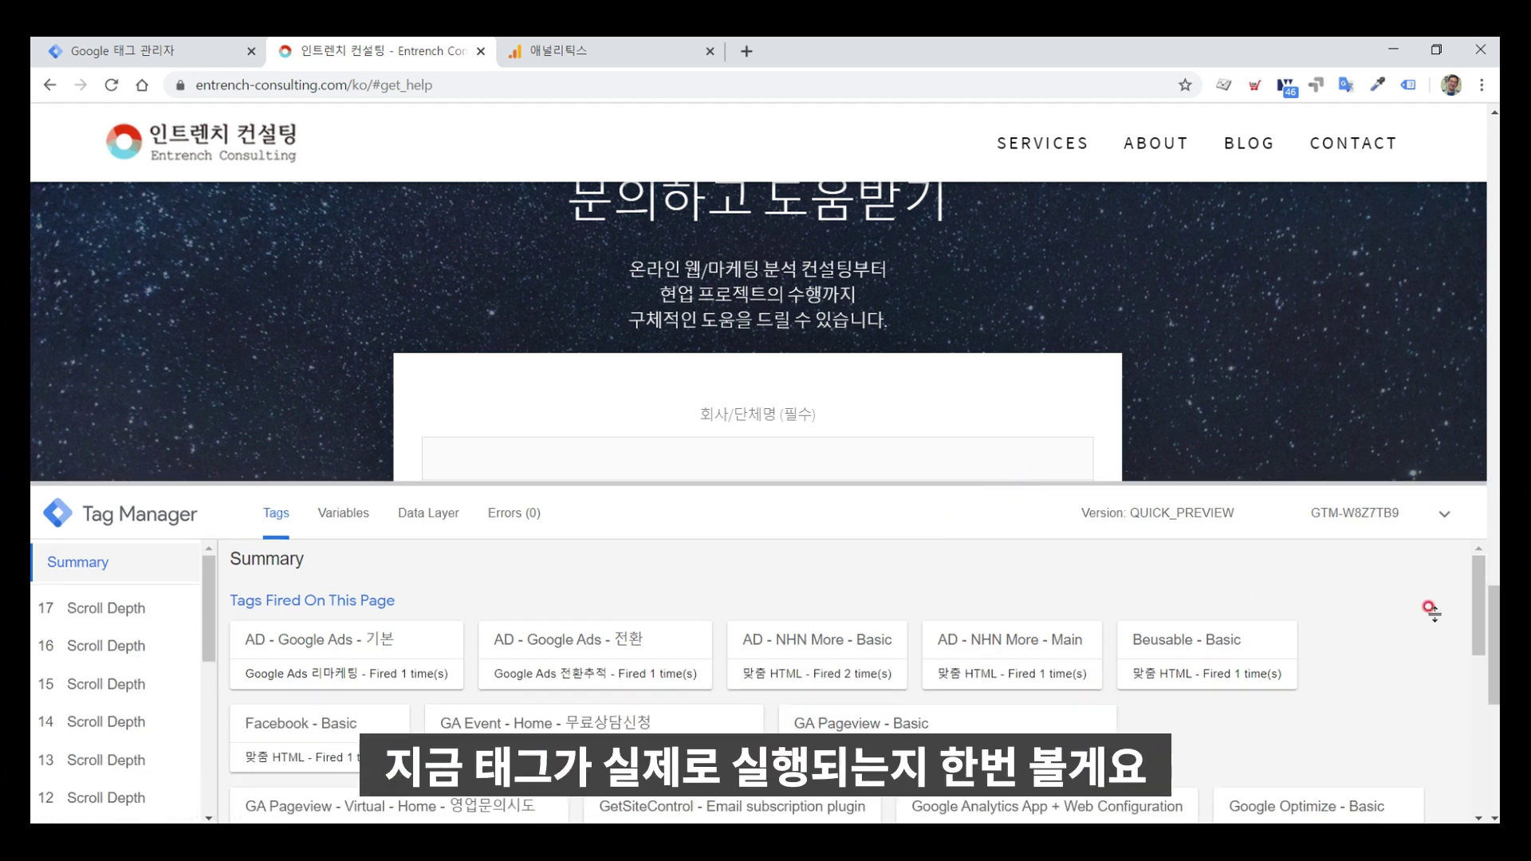
{"action": "left_click_drag", "start_coordinate": [1494, 618], "coordinate": [1494, 651]}
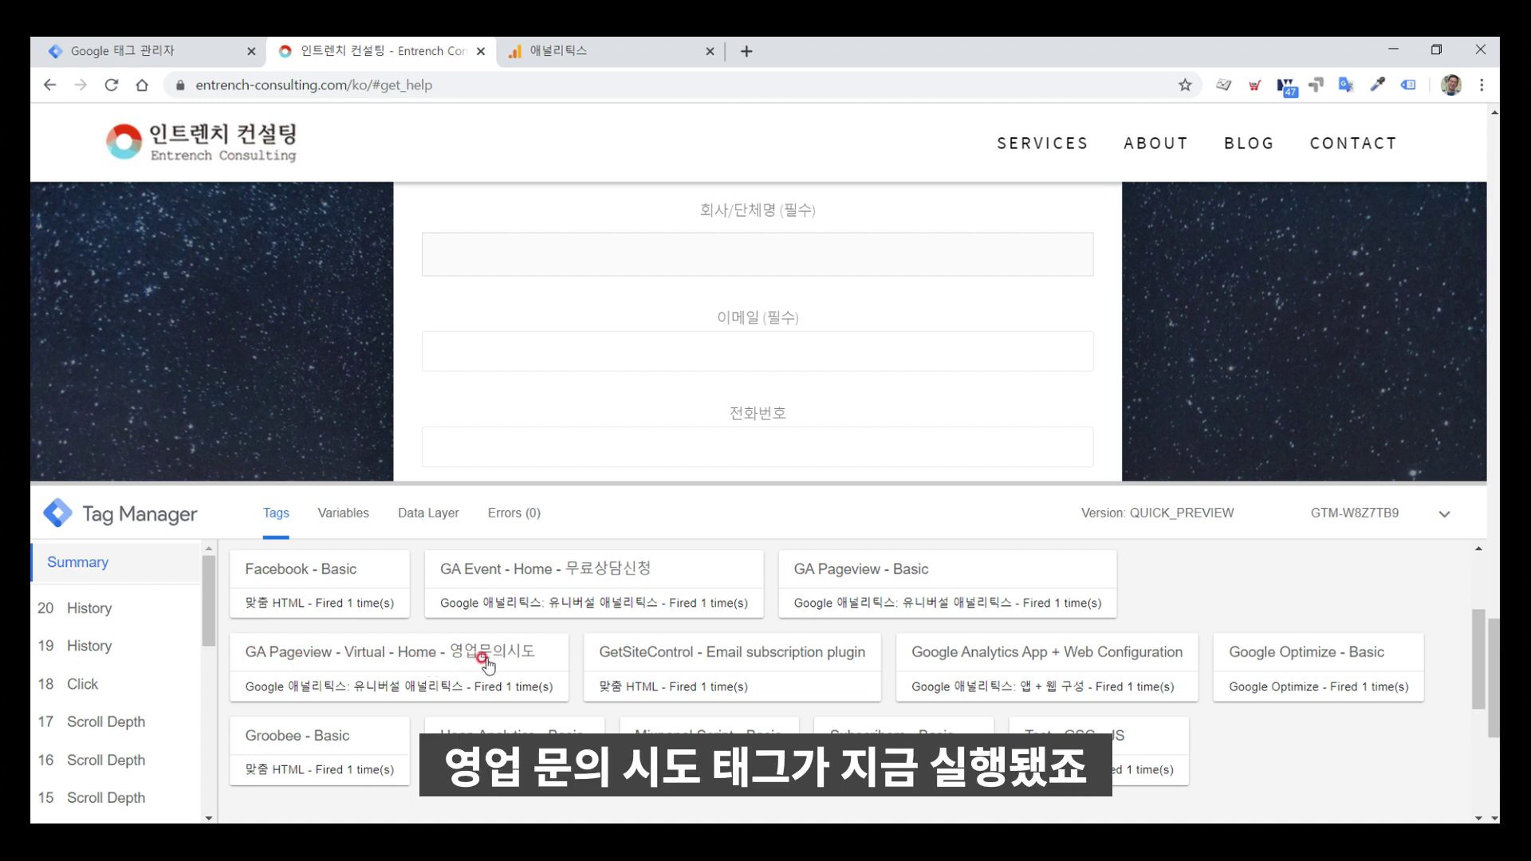
{"action": "scroll", "coordinate": [484, 663], "scroll_direction": "up", "scroll_amount": 2}
{"action": "left_click", "coordinate": [427, 807]}
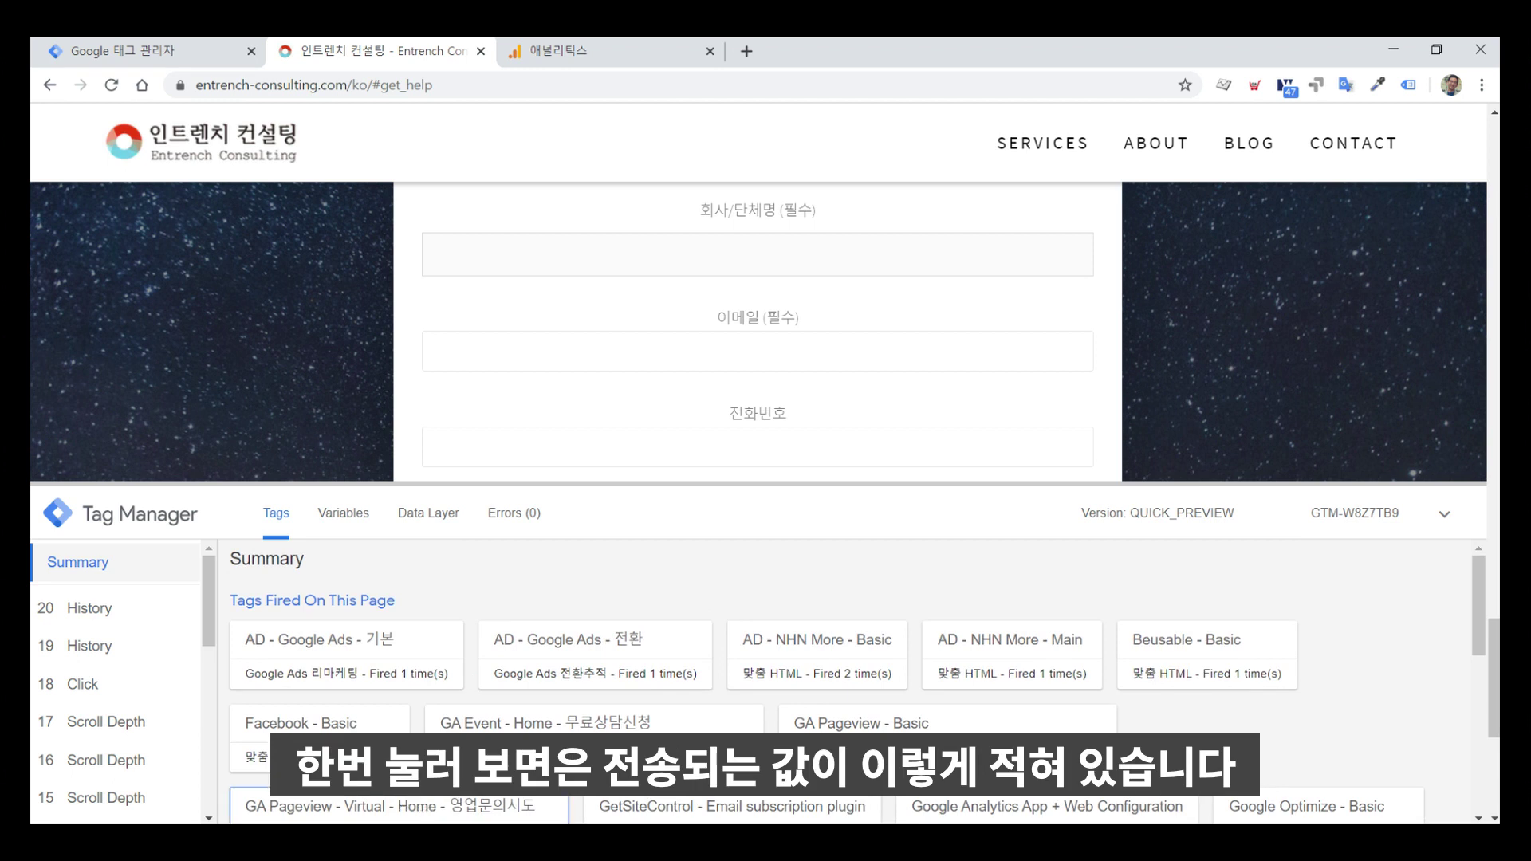
{"action": "scroll", "coordinate": [416, 717], "scroll_direction": "down", "scroll_amount": 2}
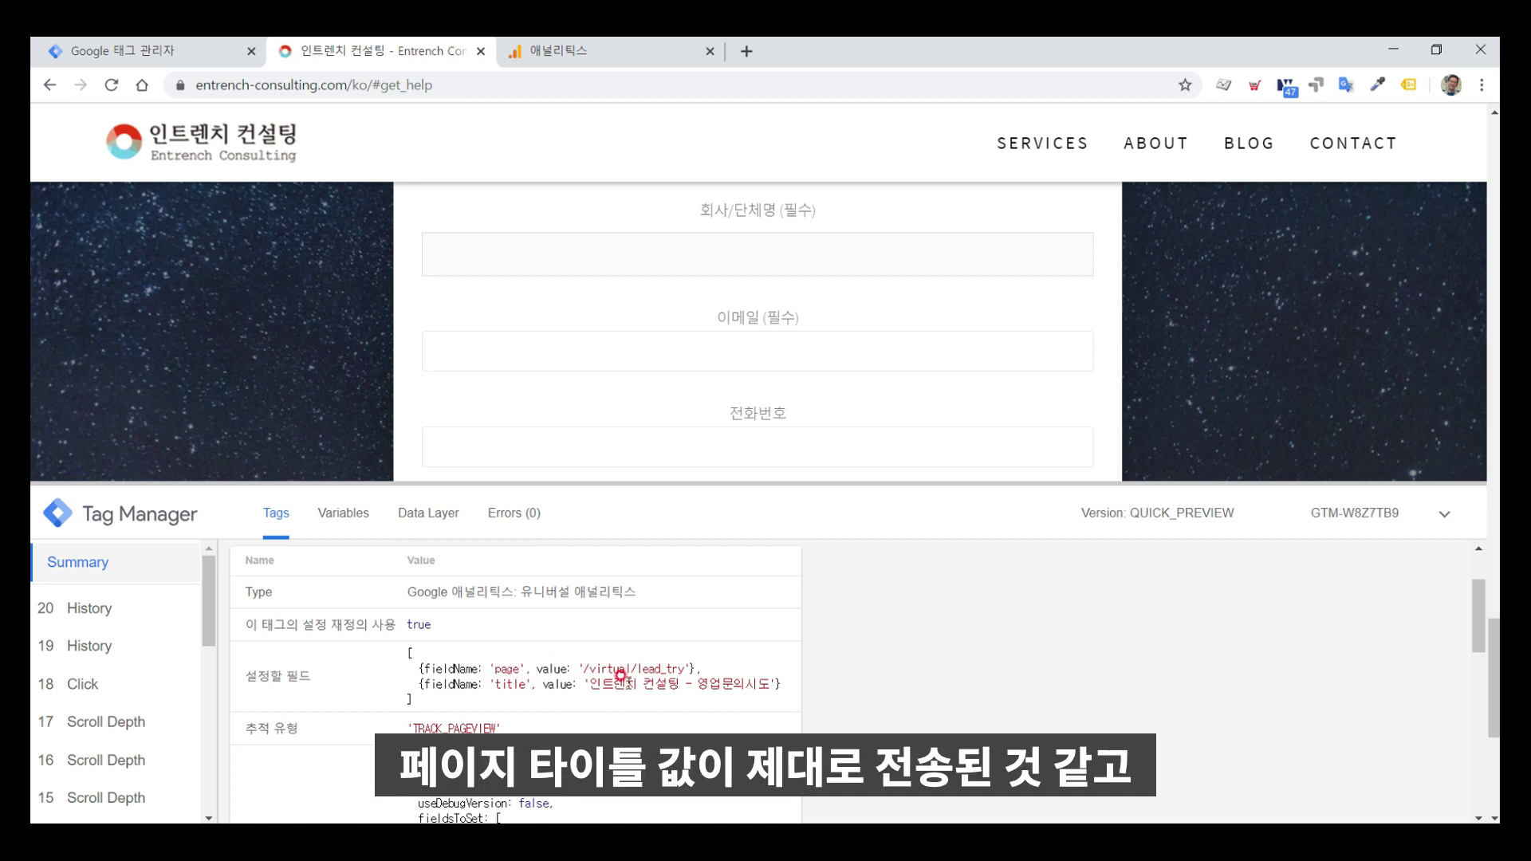
{"action": "left_click", "coordinate": [606, 50]}
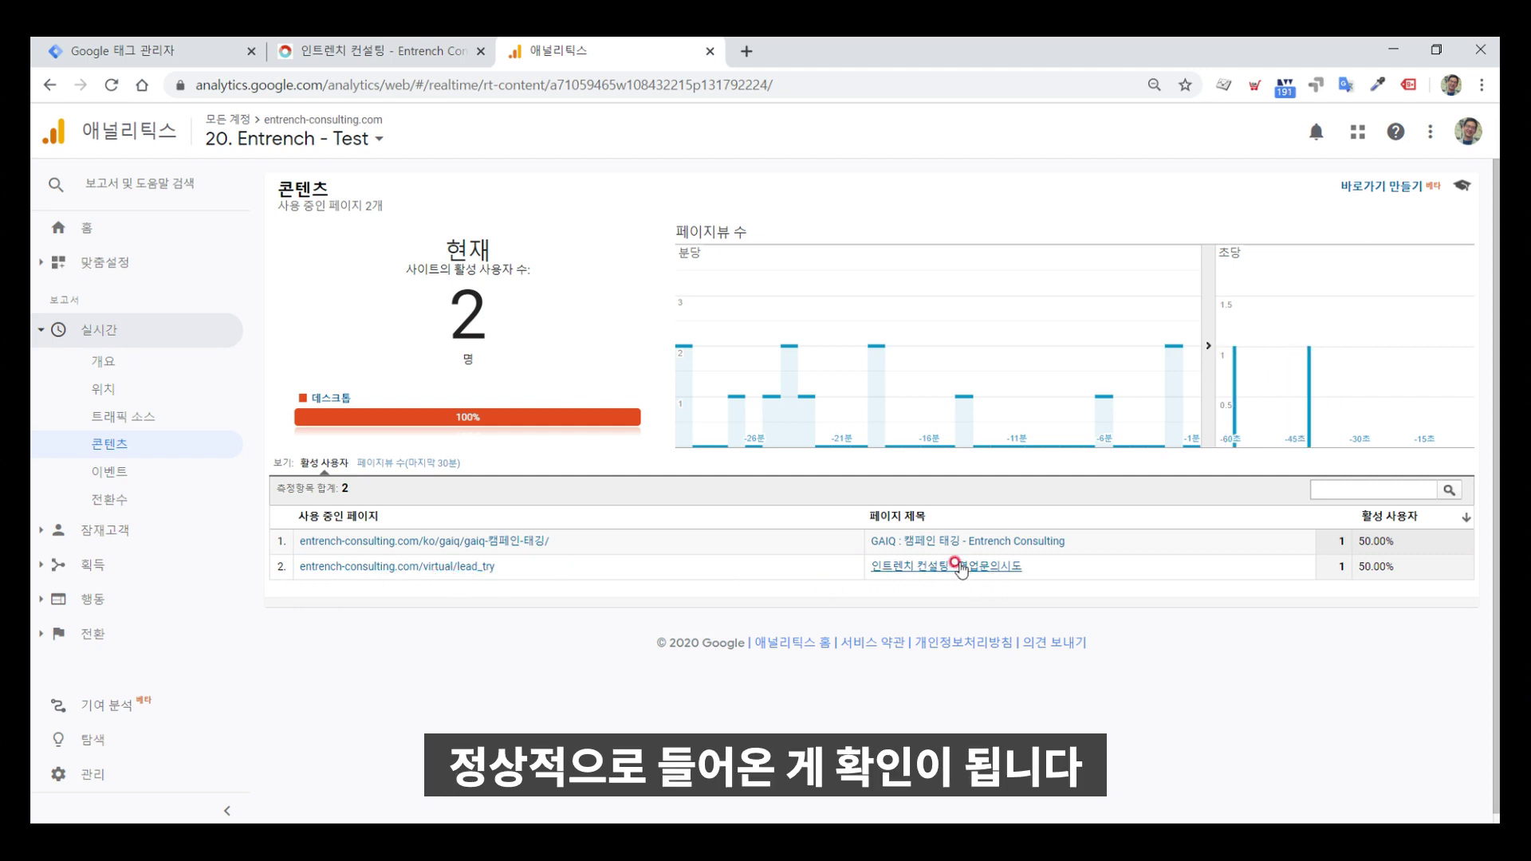
- Return to the website by way of Google Tag Manager and examine the 문의하고 도움받기 form down to its 문의하기 button
{"action": "left_click", "coordinate": [210, 62]}
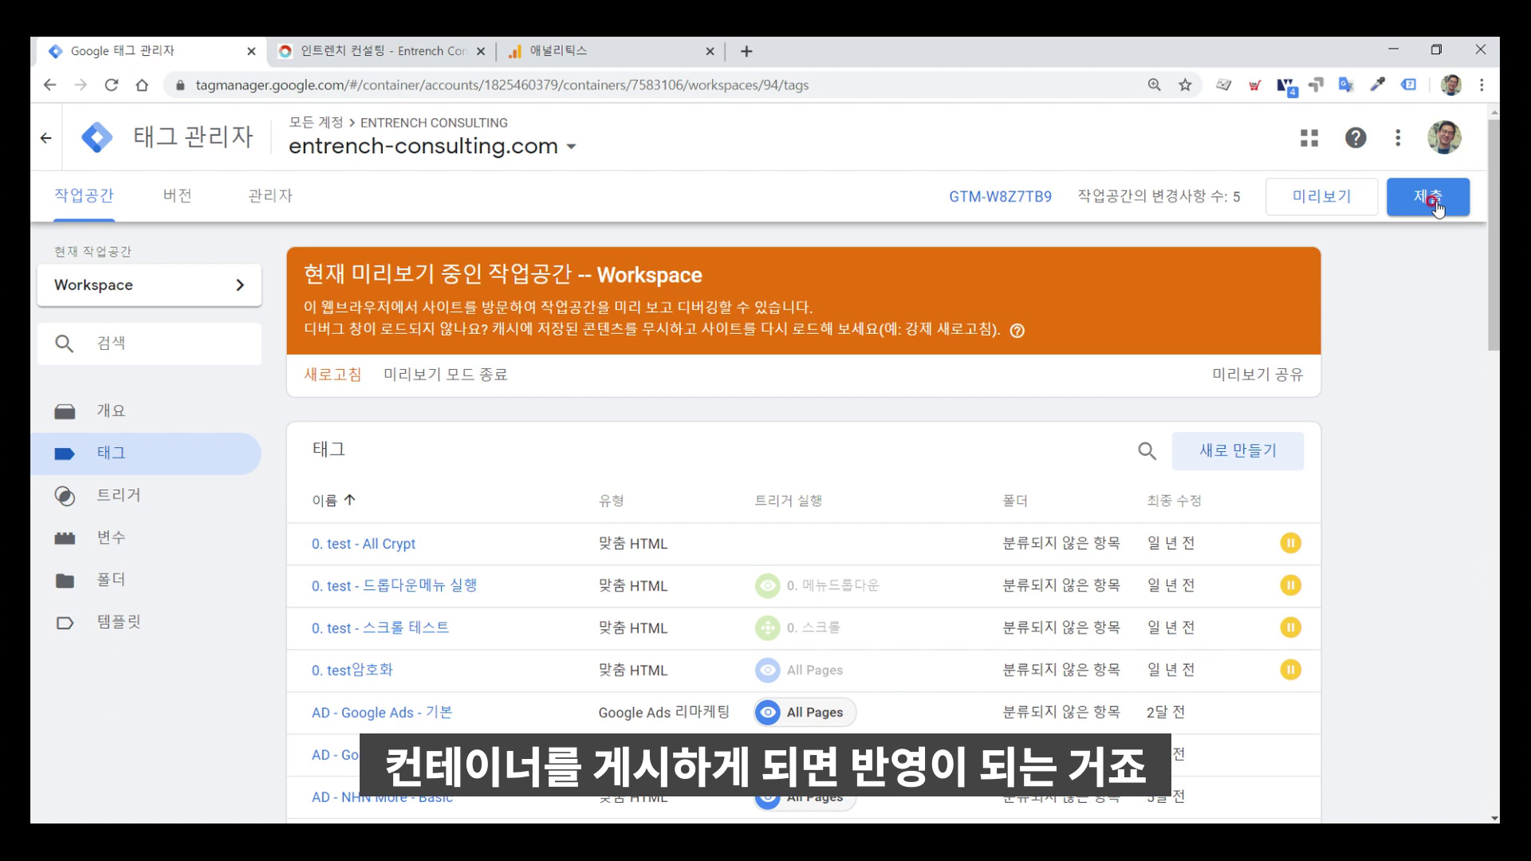
{"action": "key", "text": "ctrl+Tab"}
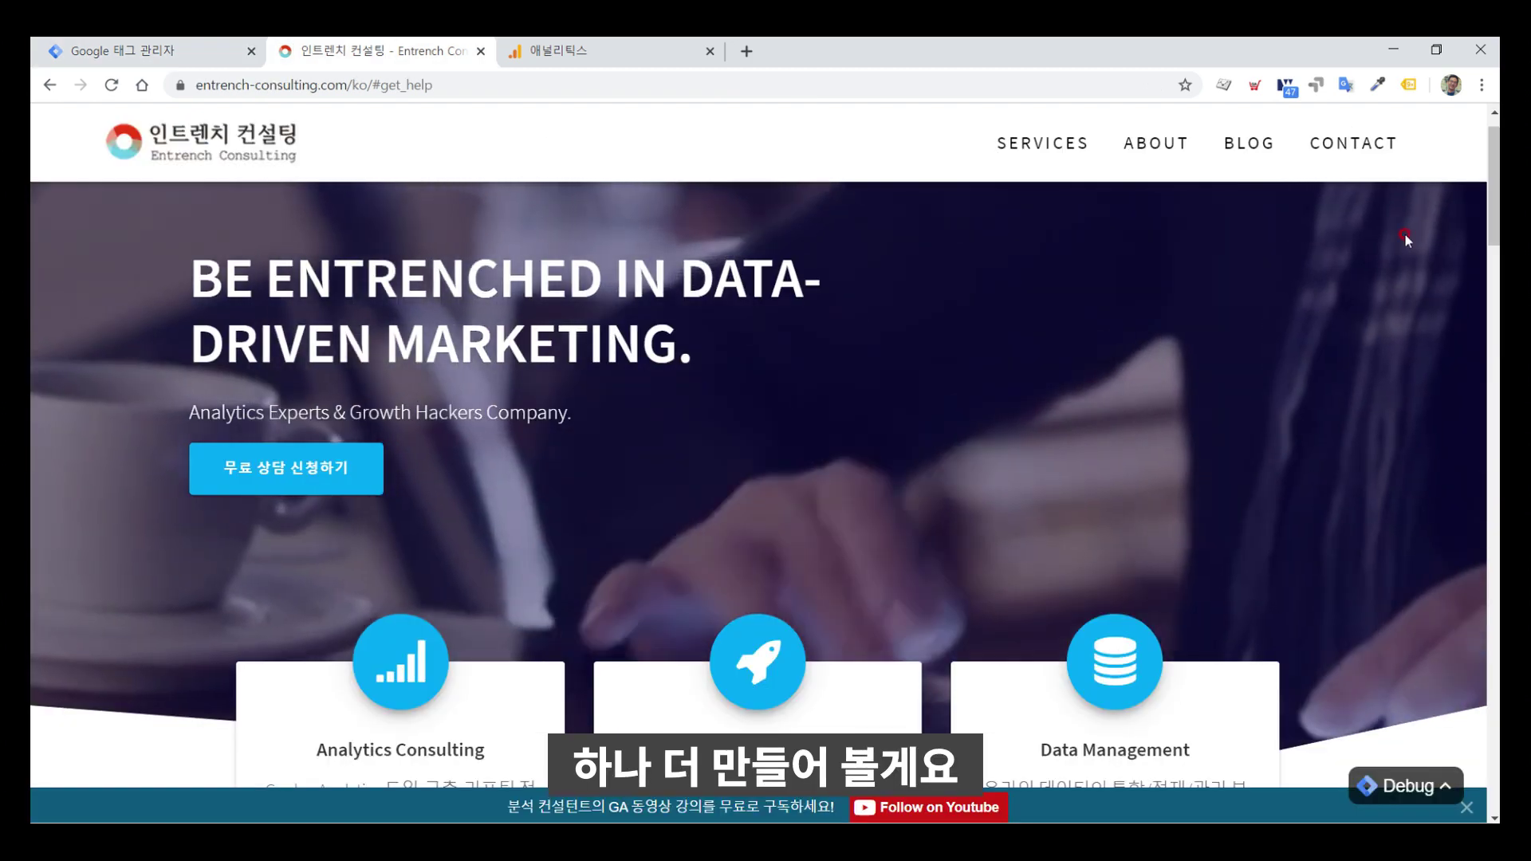
{"action": "left_click_drag", "start_coordinate": [1494, 204], "coordinate": [1451, 634]}
{"action": "scroll", "coordinate": [1451, 634], "scroll_direction": "down", "scroll_amount": 3}
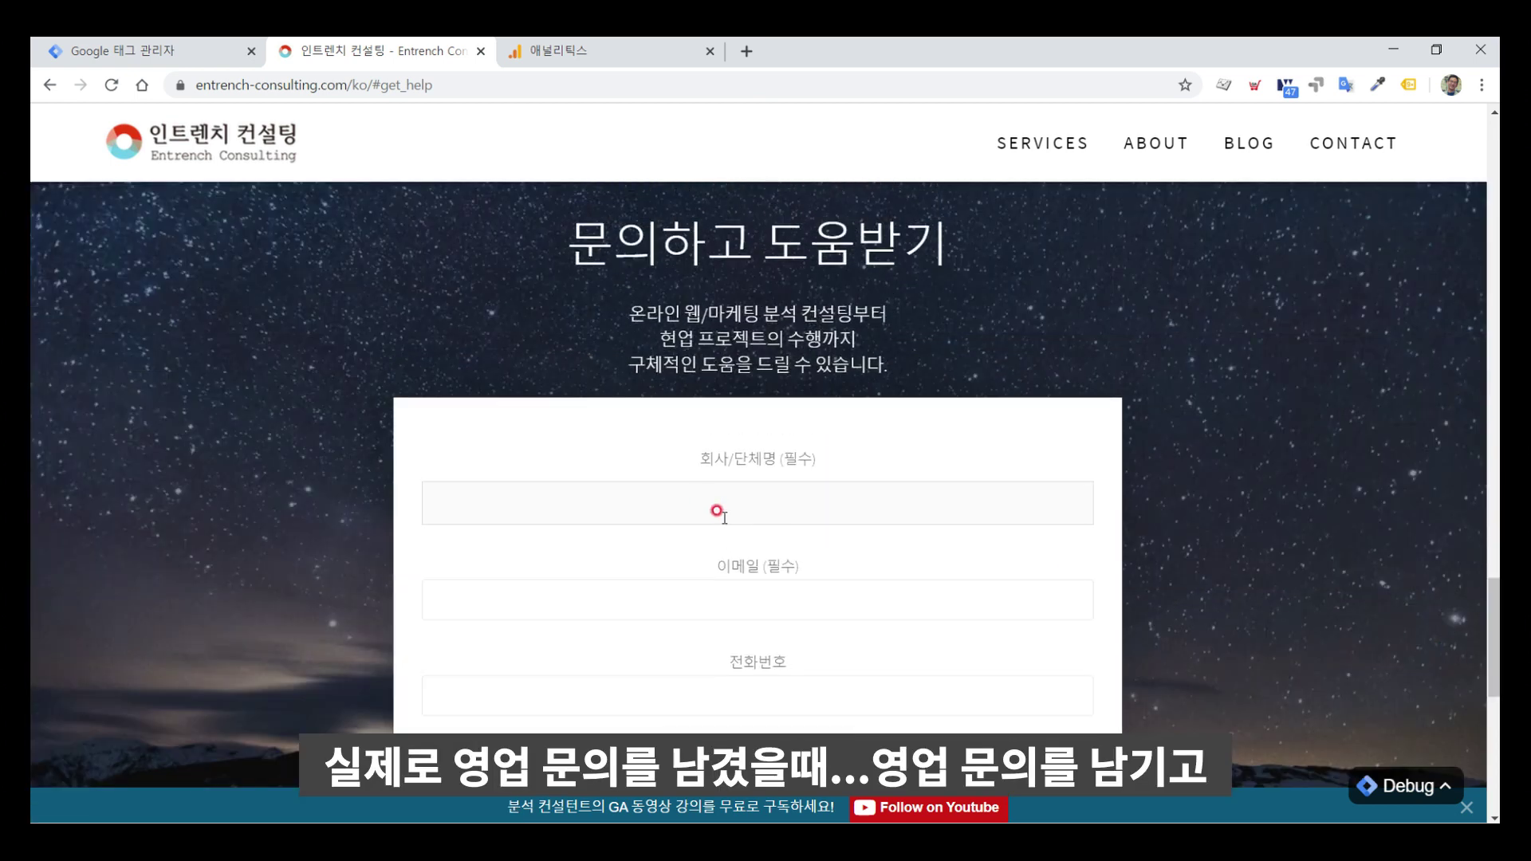
{"action": "scroll", "coordinate": [1456, 705], "scroll_direction": "down", "scroll_amount": 7}
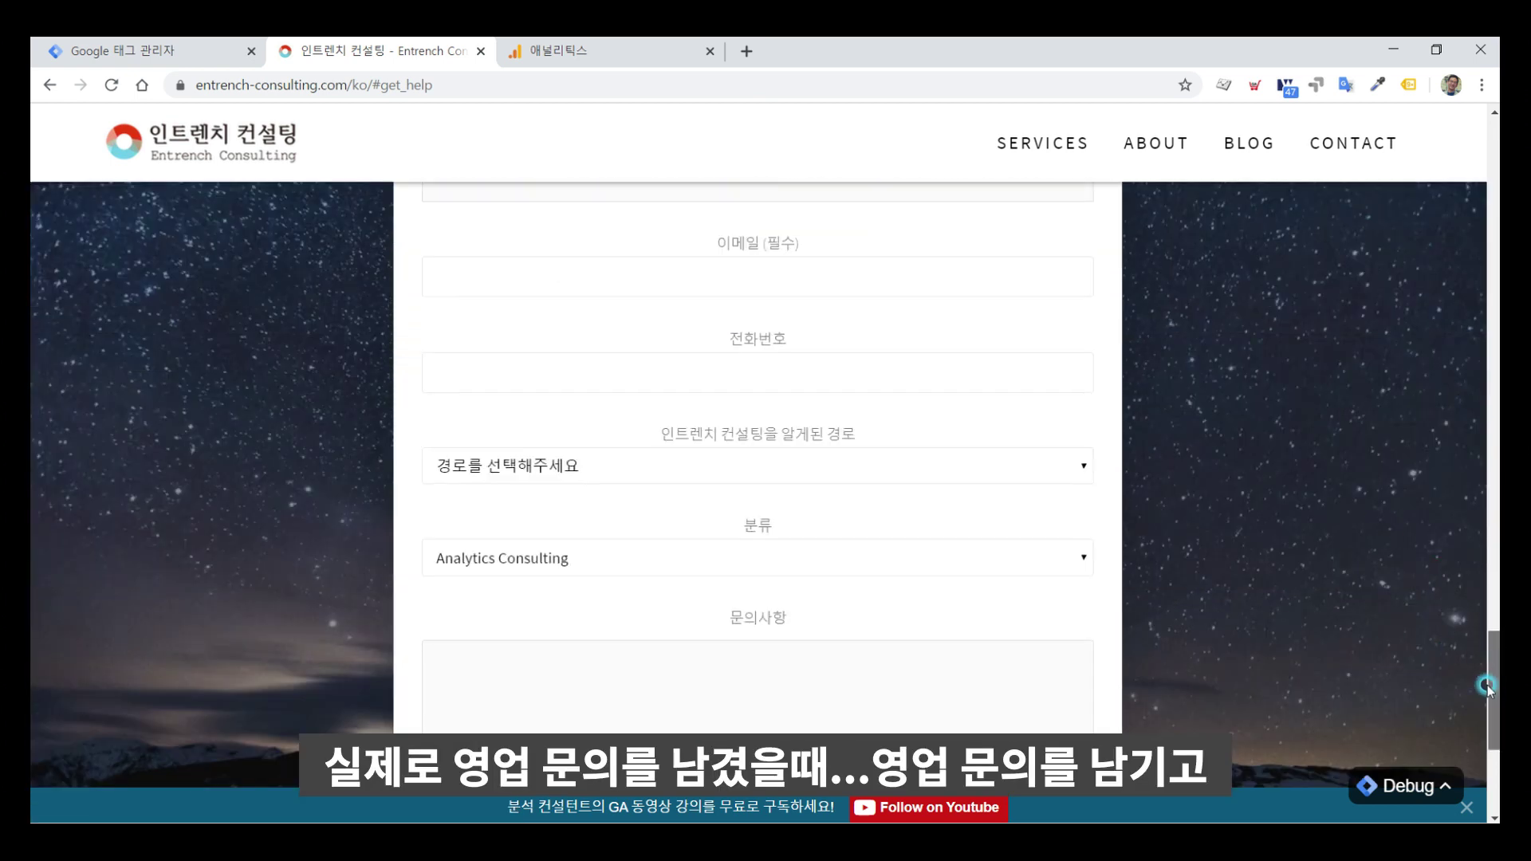
{"action": "left_click", "coordinate": [743, 590]}
{"action": "left_click", "coordinate": [792, 530]}
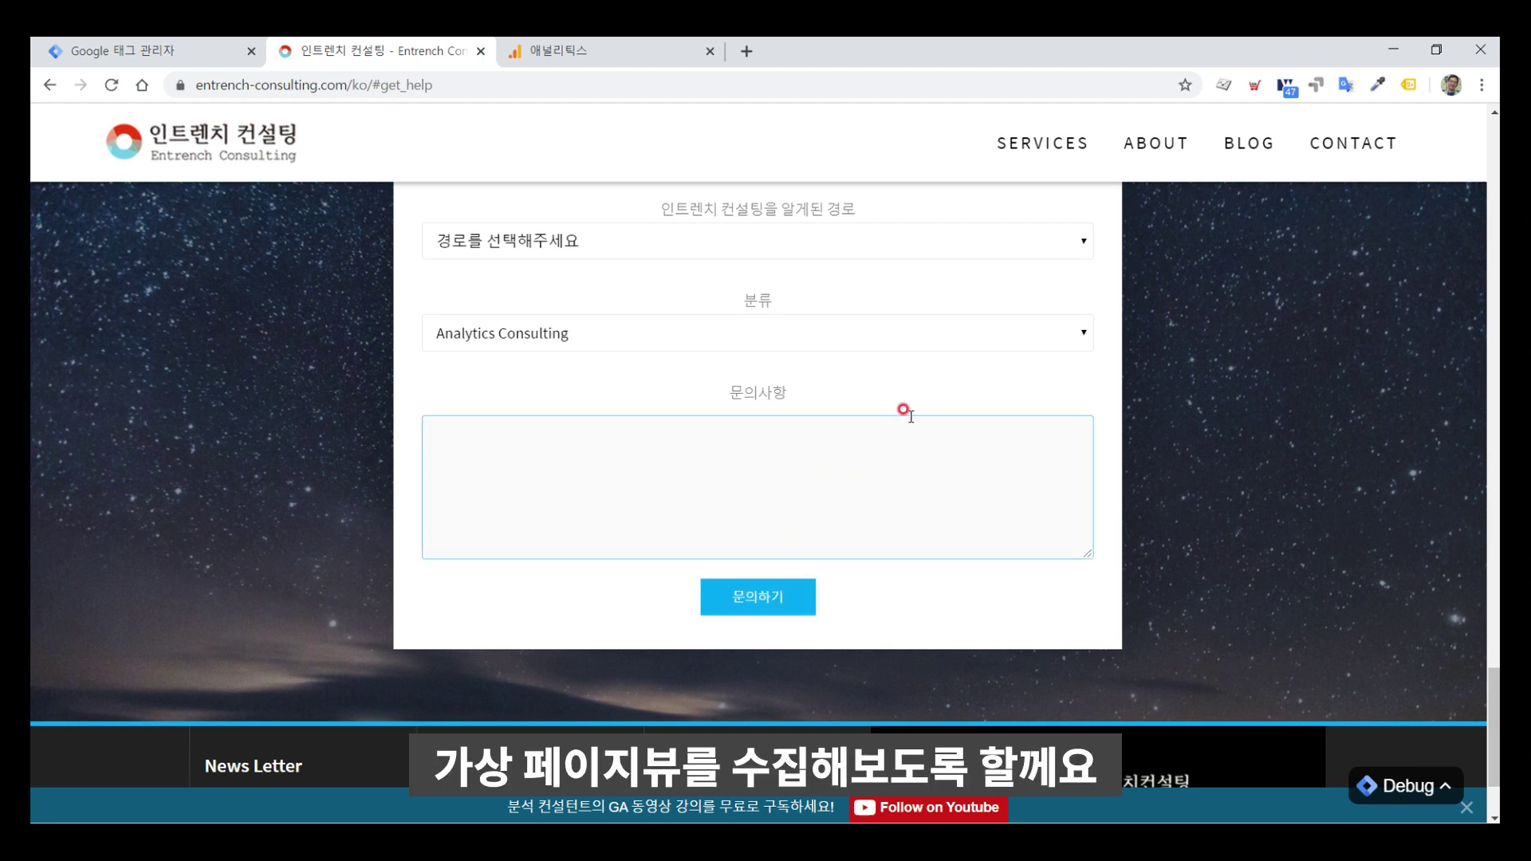
{"action": "left_click", "coordinate": [899, 376]}
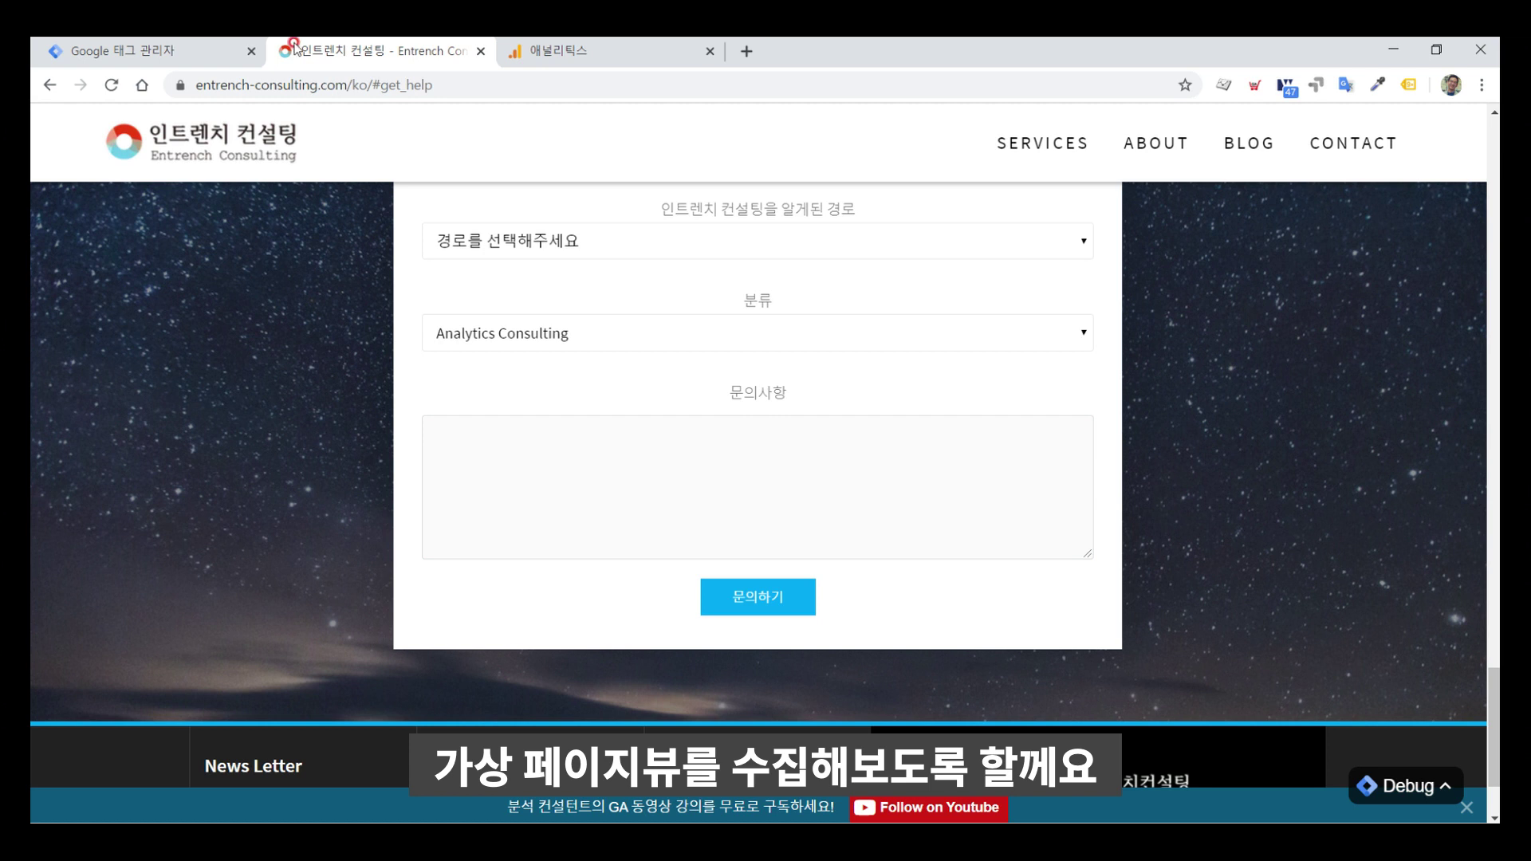
- Switch to Google Tag Manager, sort the tags by latest modification, and open "GA Pageview - Virtual - 영업문의완료"
{"action": "left_click", "coordinate": [190, 51]}
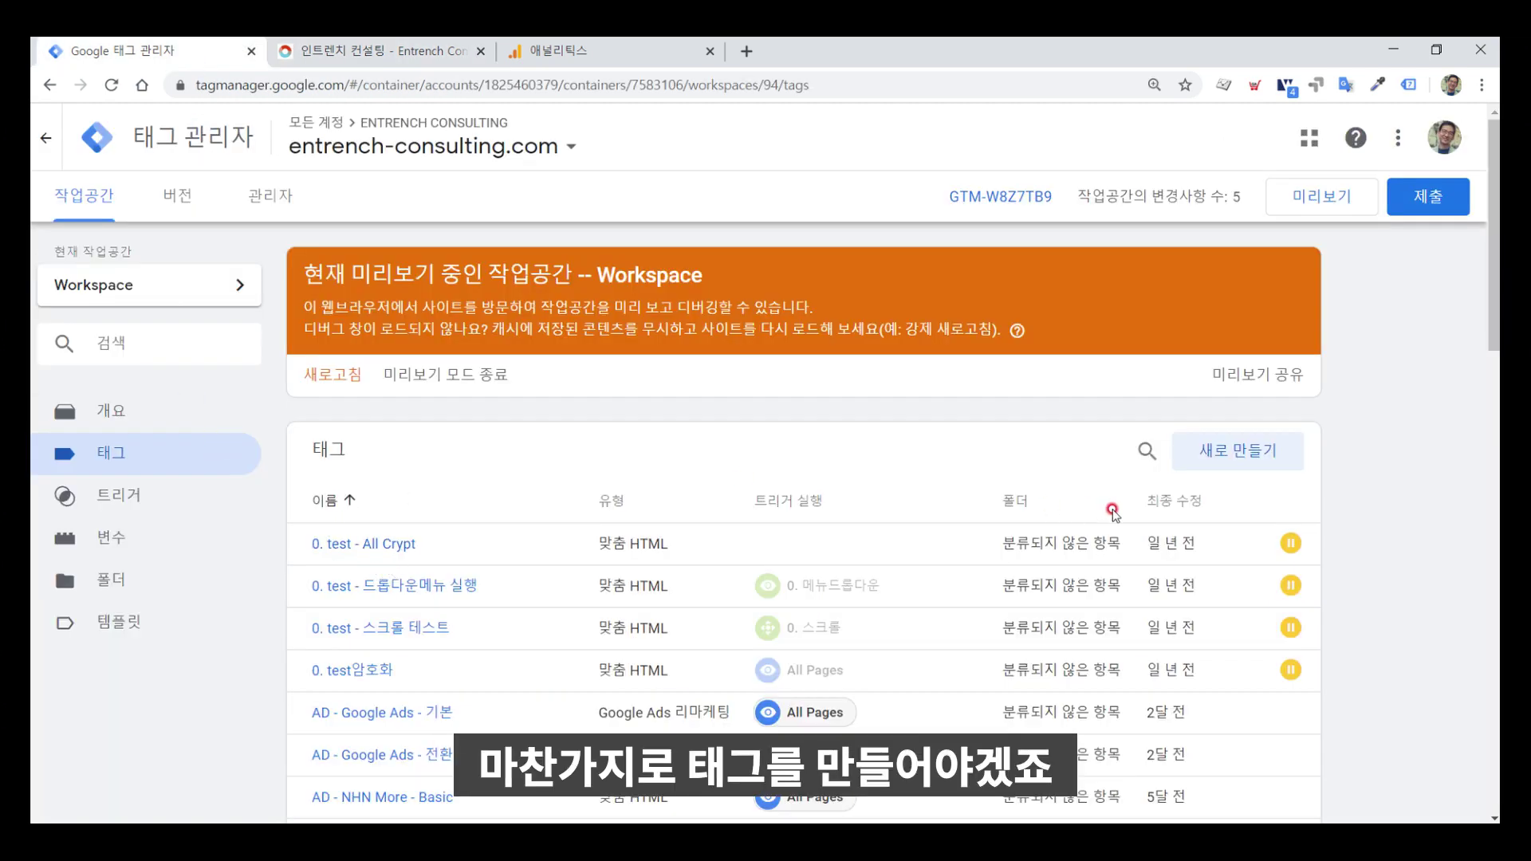
{"action": "left_click", "coordinate": [1189, 504]}
{"action": "left_click", "coordinate": [1188, 504]}
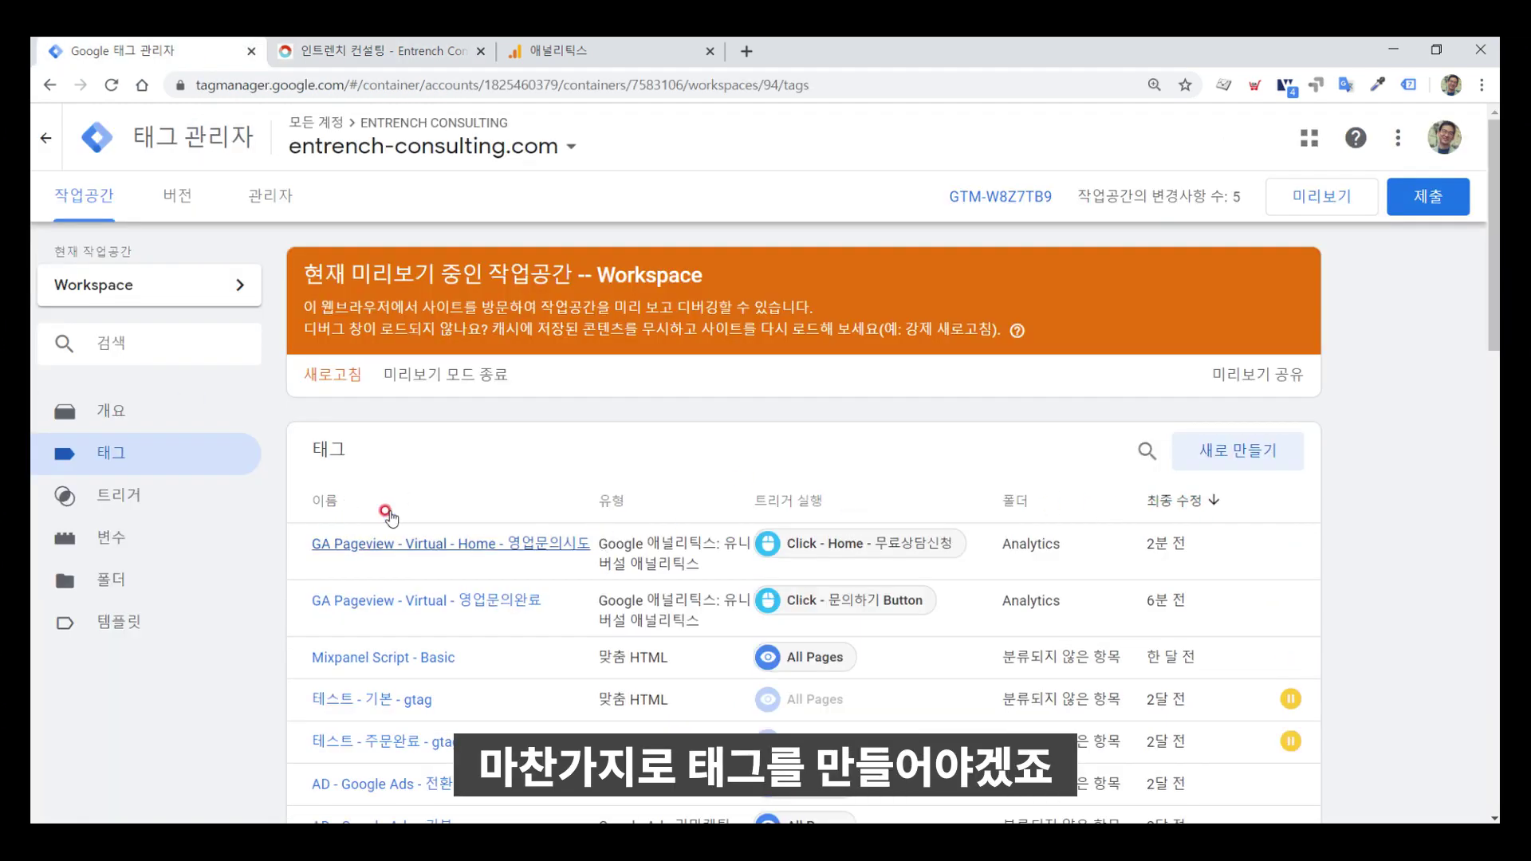
{"action": "left_click", "coordinate": [502, 602]}
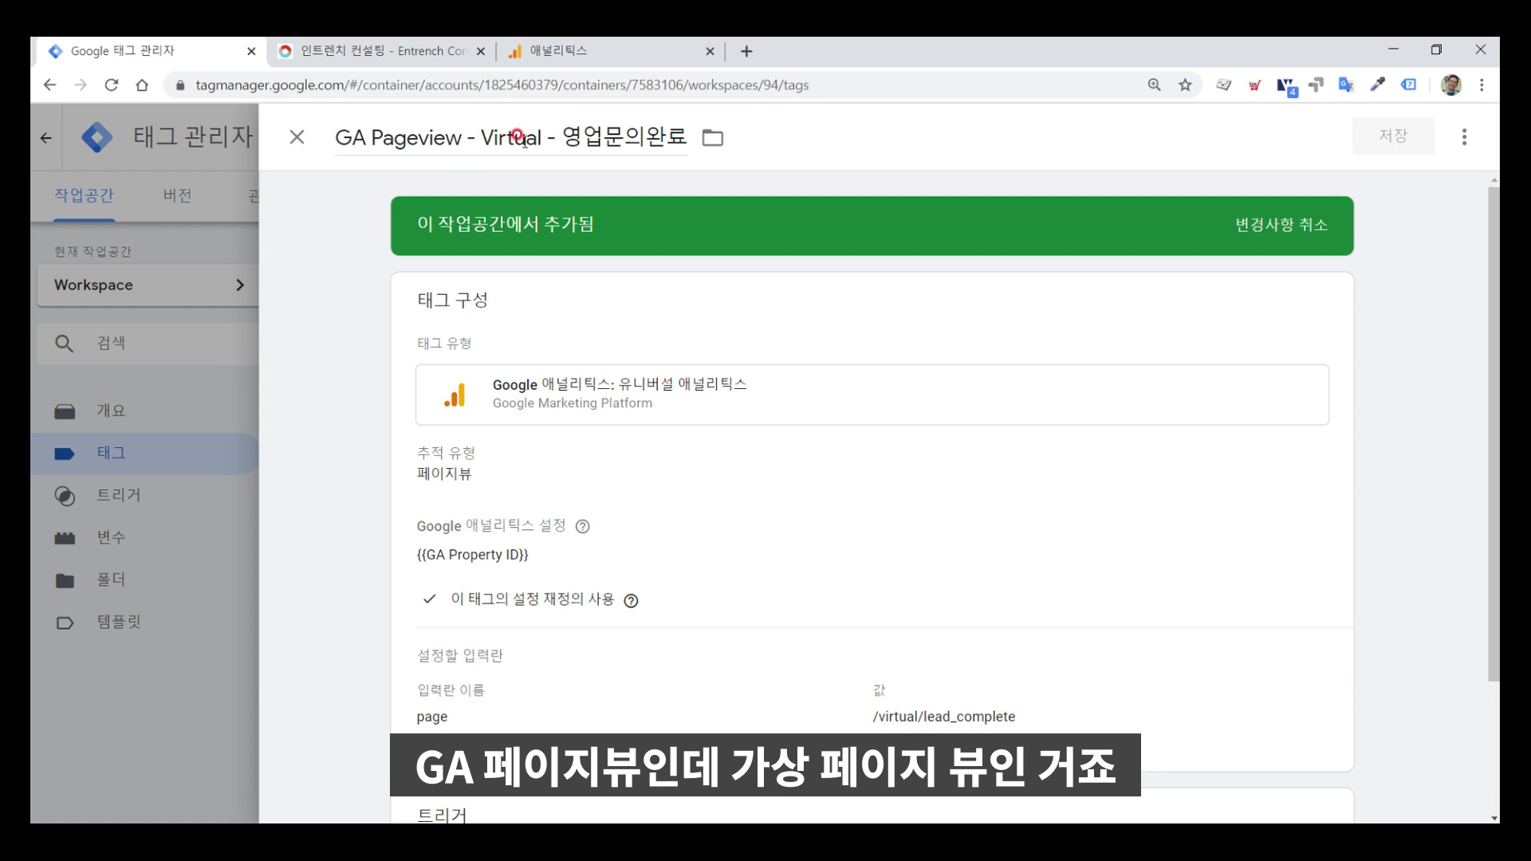
- Open the tag configuration of "GA Pageview - Virtual - 영업문의완료" and examine its settings override down to the 설정할 입력란 section
{"action": "double_click", "coordinate": [630, 141]}
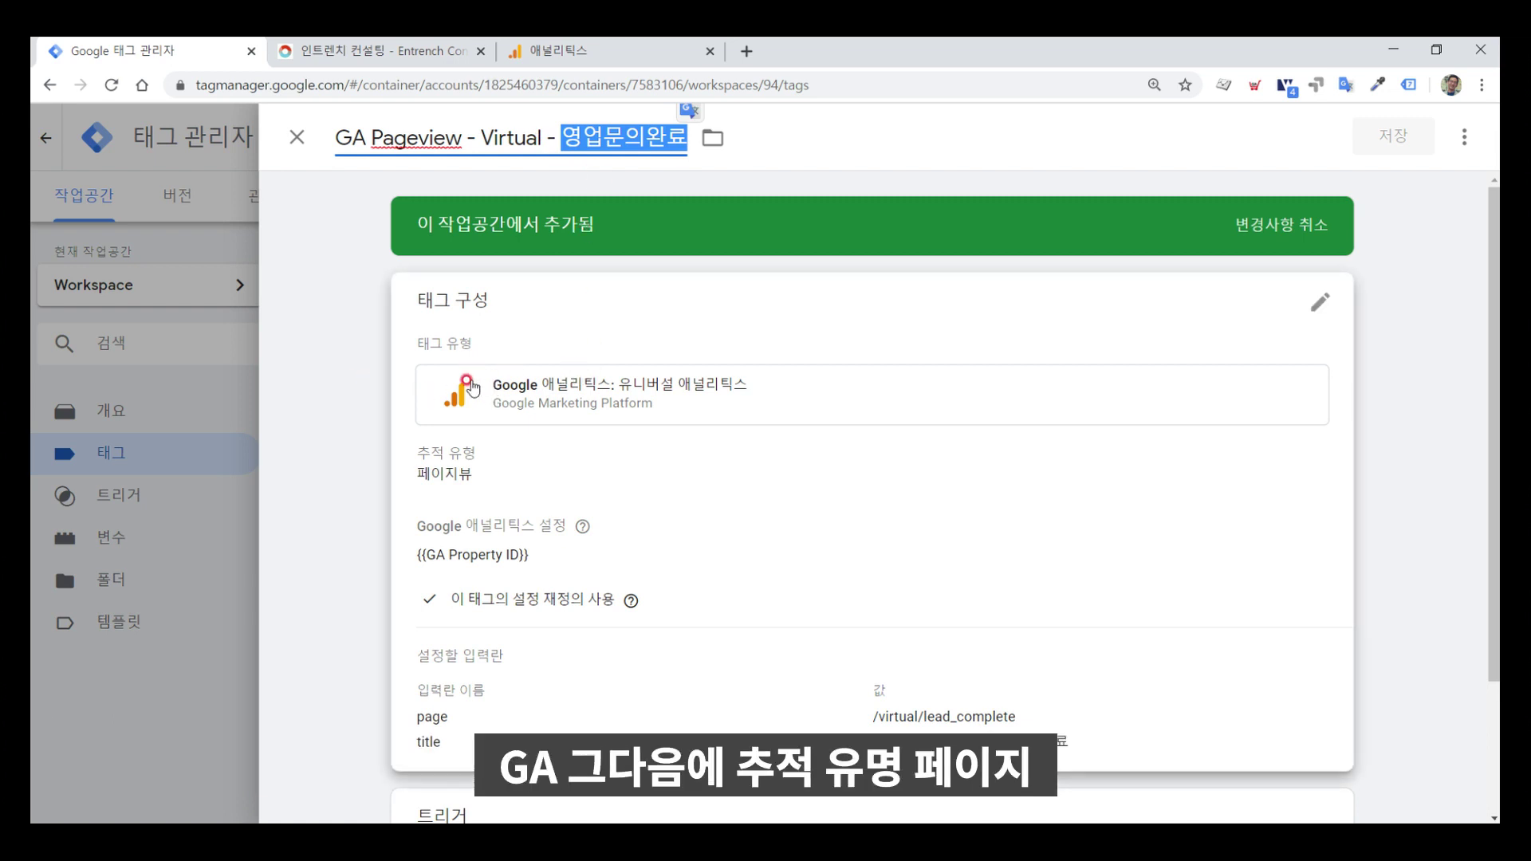
{"action": "left_click", "coordinate": [357, 438]}
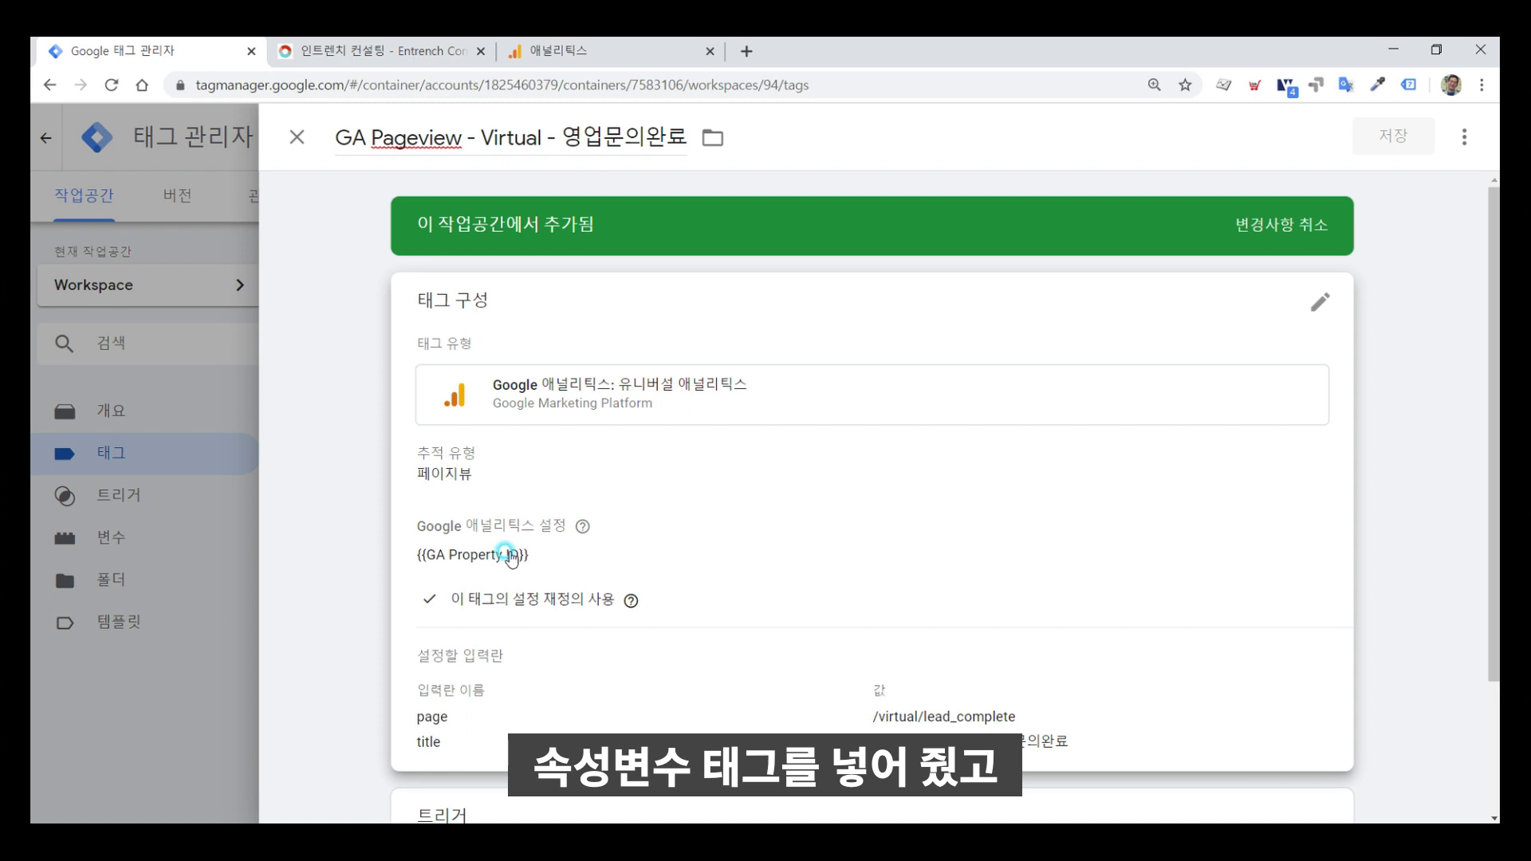
{"action": "left_click", "coordinate": [511, 556]}
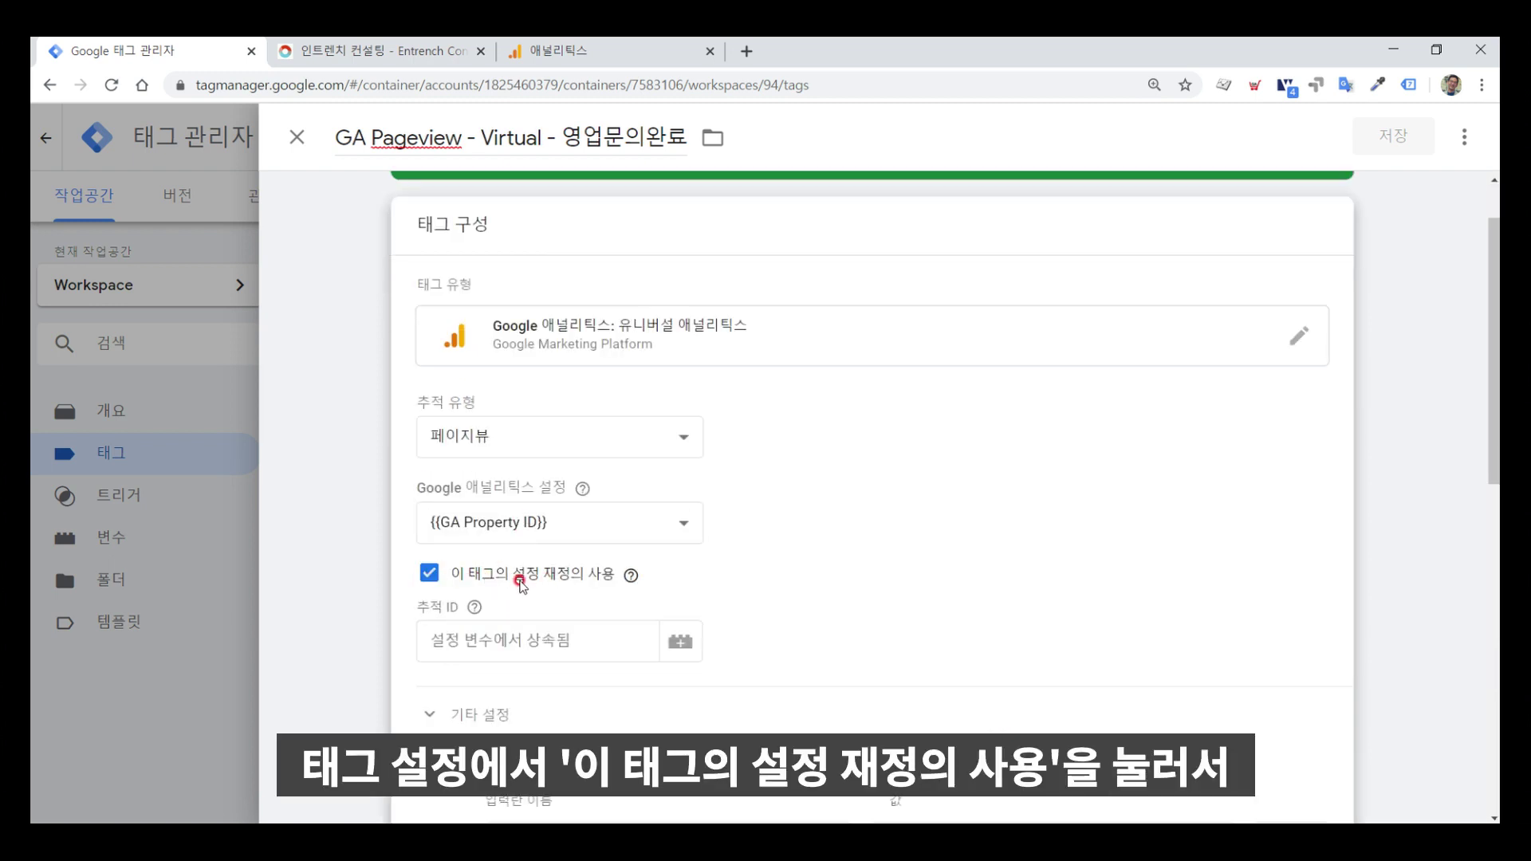
{"action": "scroll", "coordinate": [571, 592], "scroll_direction": "down", "scroll_amount": 2}
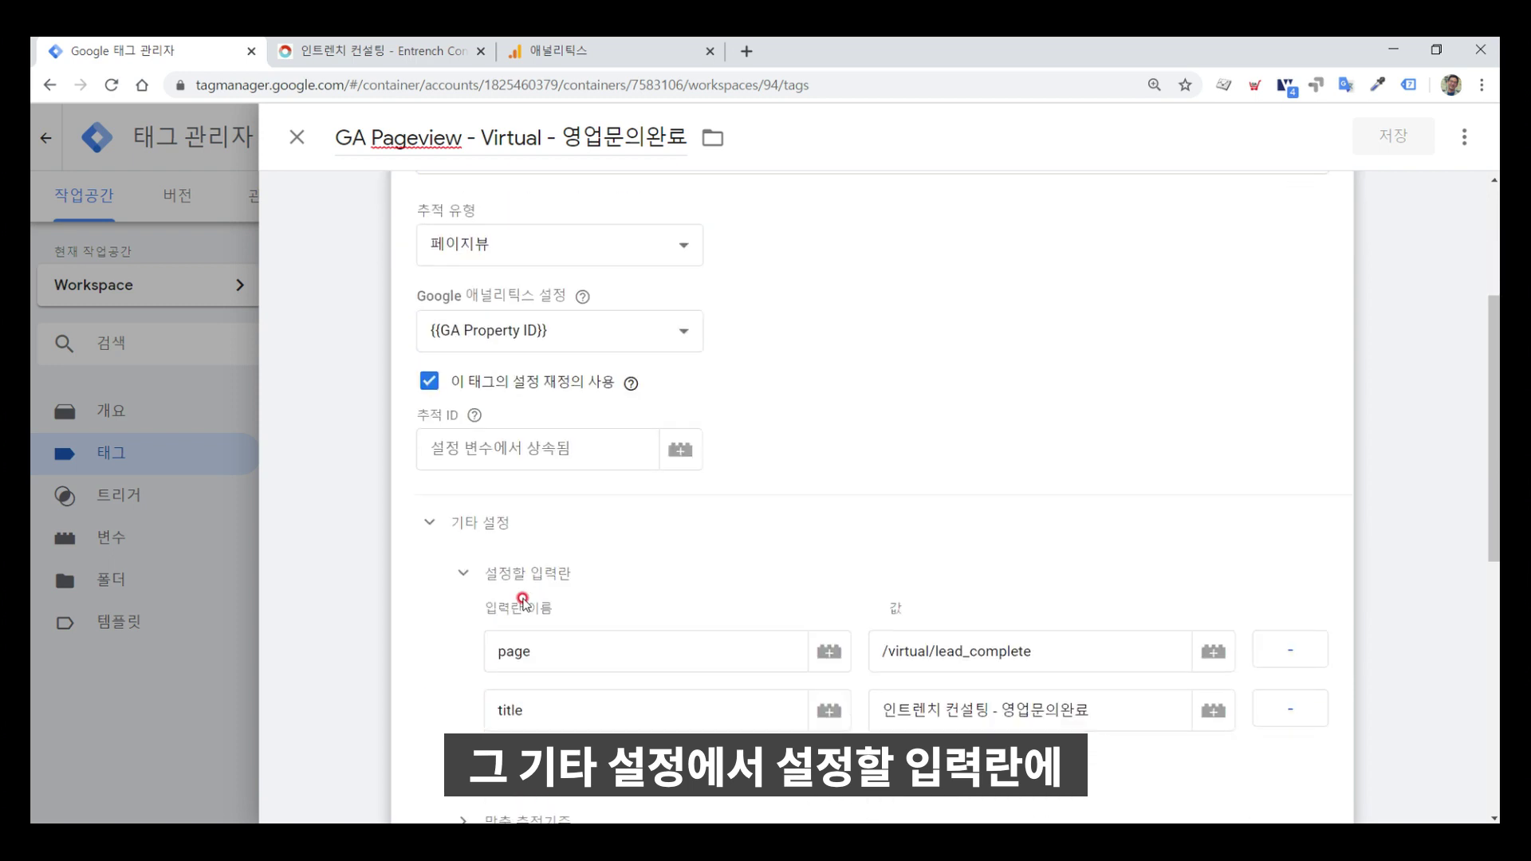
{"action": "left_click", "coordinate": [462, 578]}
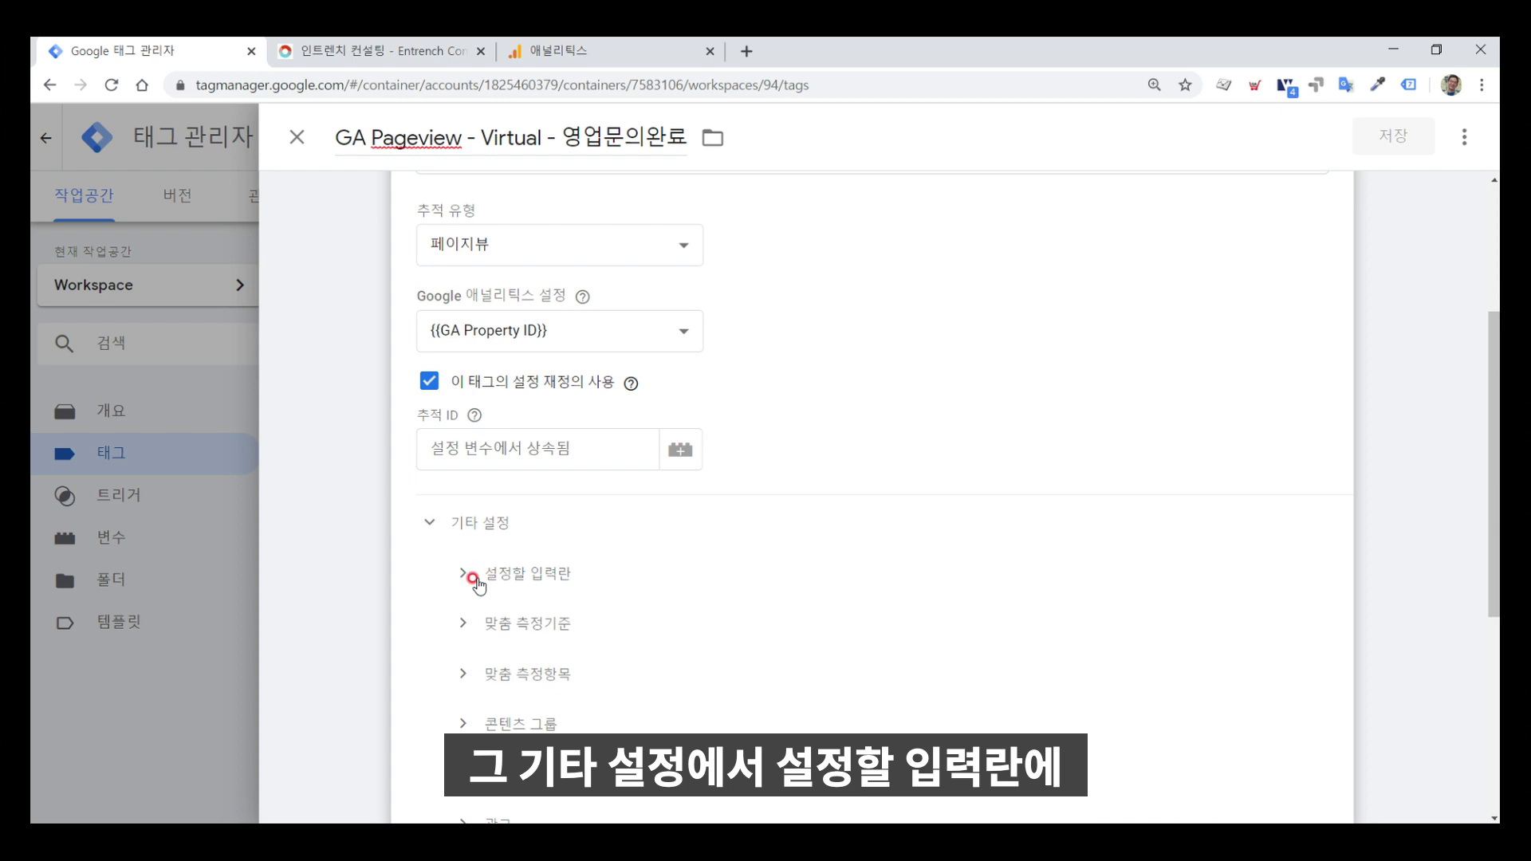
{"action": "left_click", "coordinate": [461, 576]}
{"action": "scroll", "coordinate": [489, 589], "scroll_direction": "down", "scroll_amount": 2}
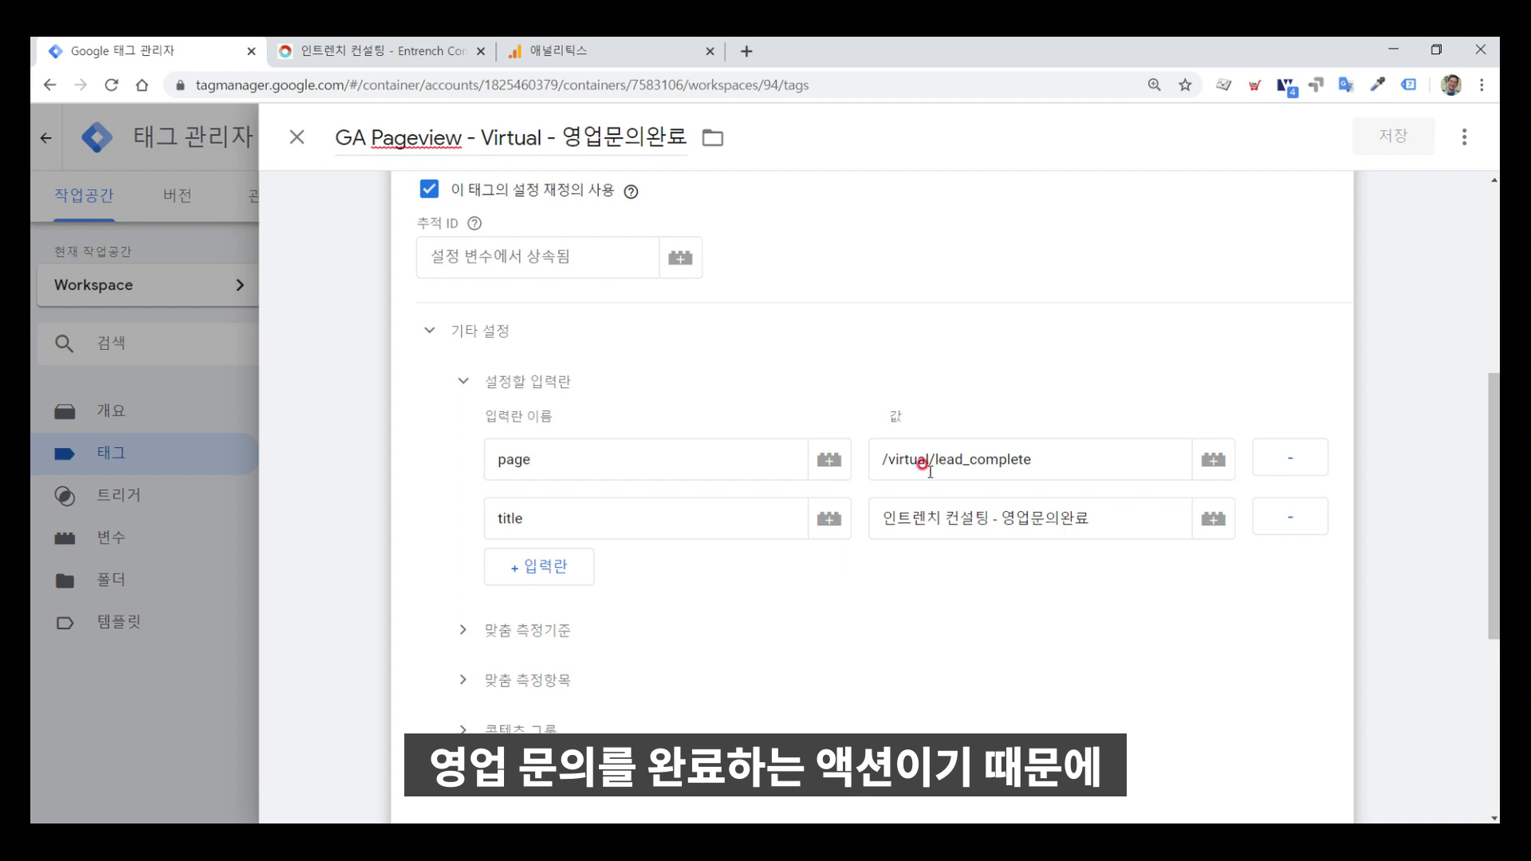
- Examine the page and title values in the tag's 설정할 입력란 section and close the tag
{"action": "double_click", "coordinate": [907, 458]}
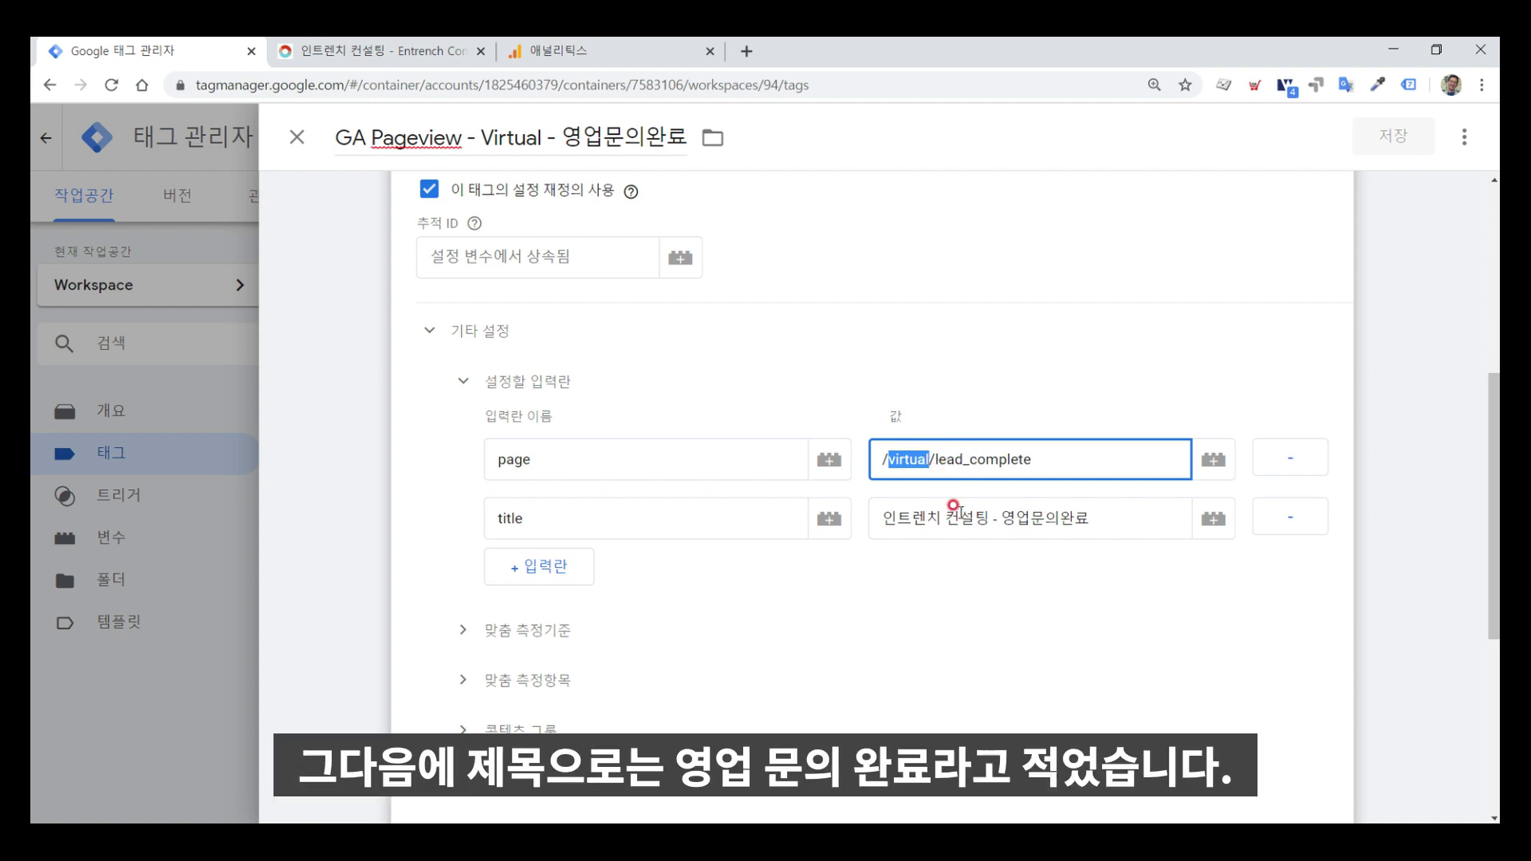
{"action": "left_click", "coordinate": [941, 519]}
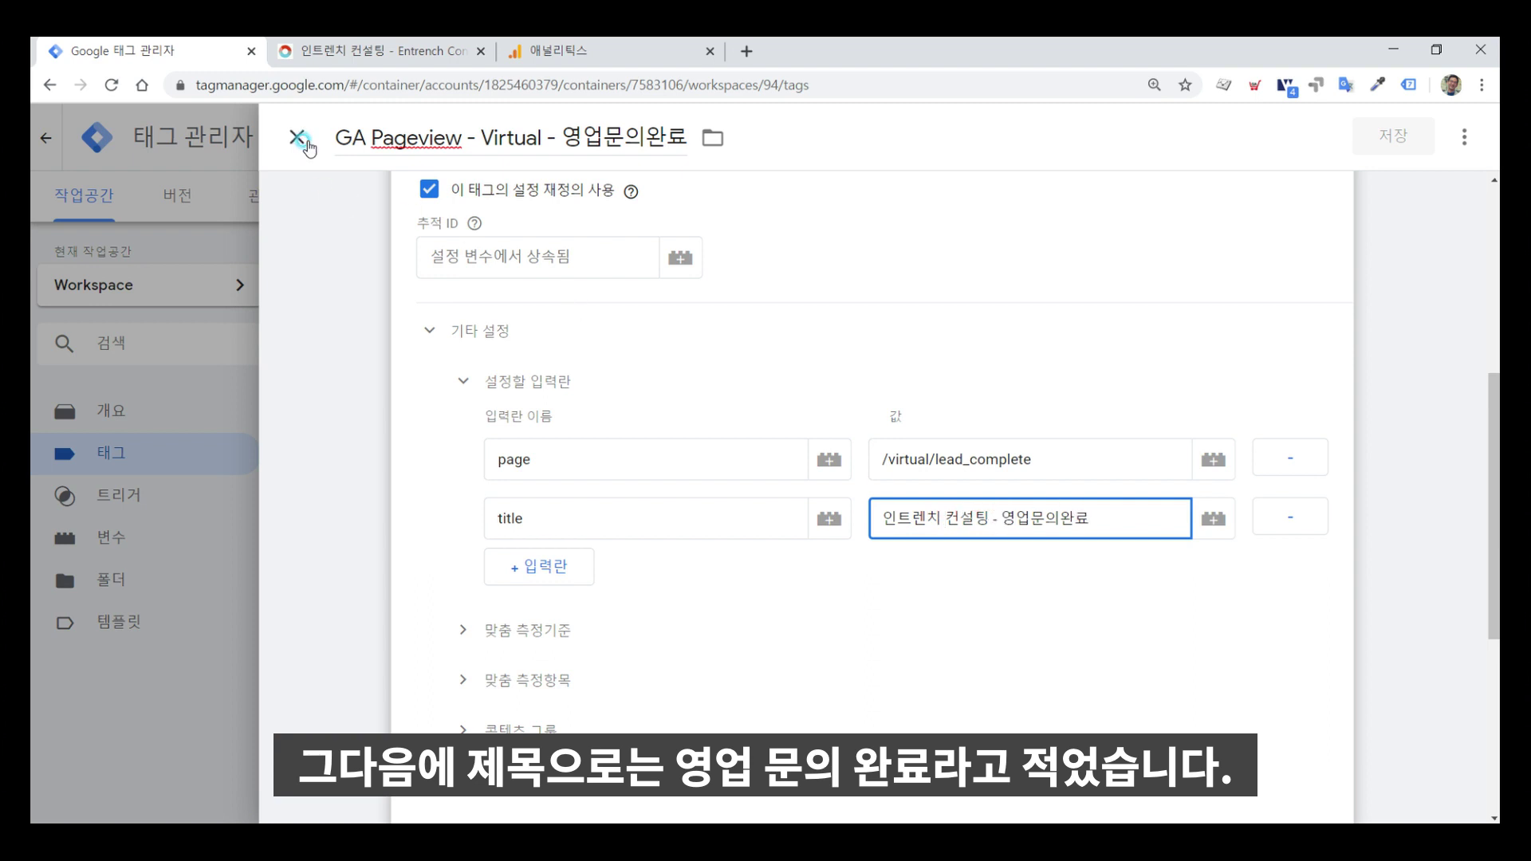
{"action": "left_click", "coordinate": [300, 140]}
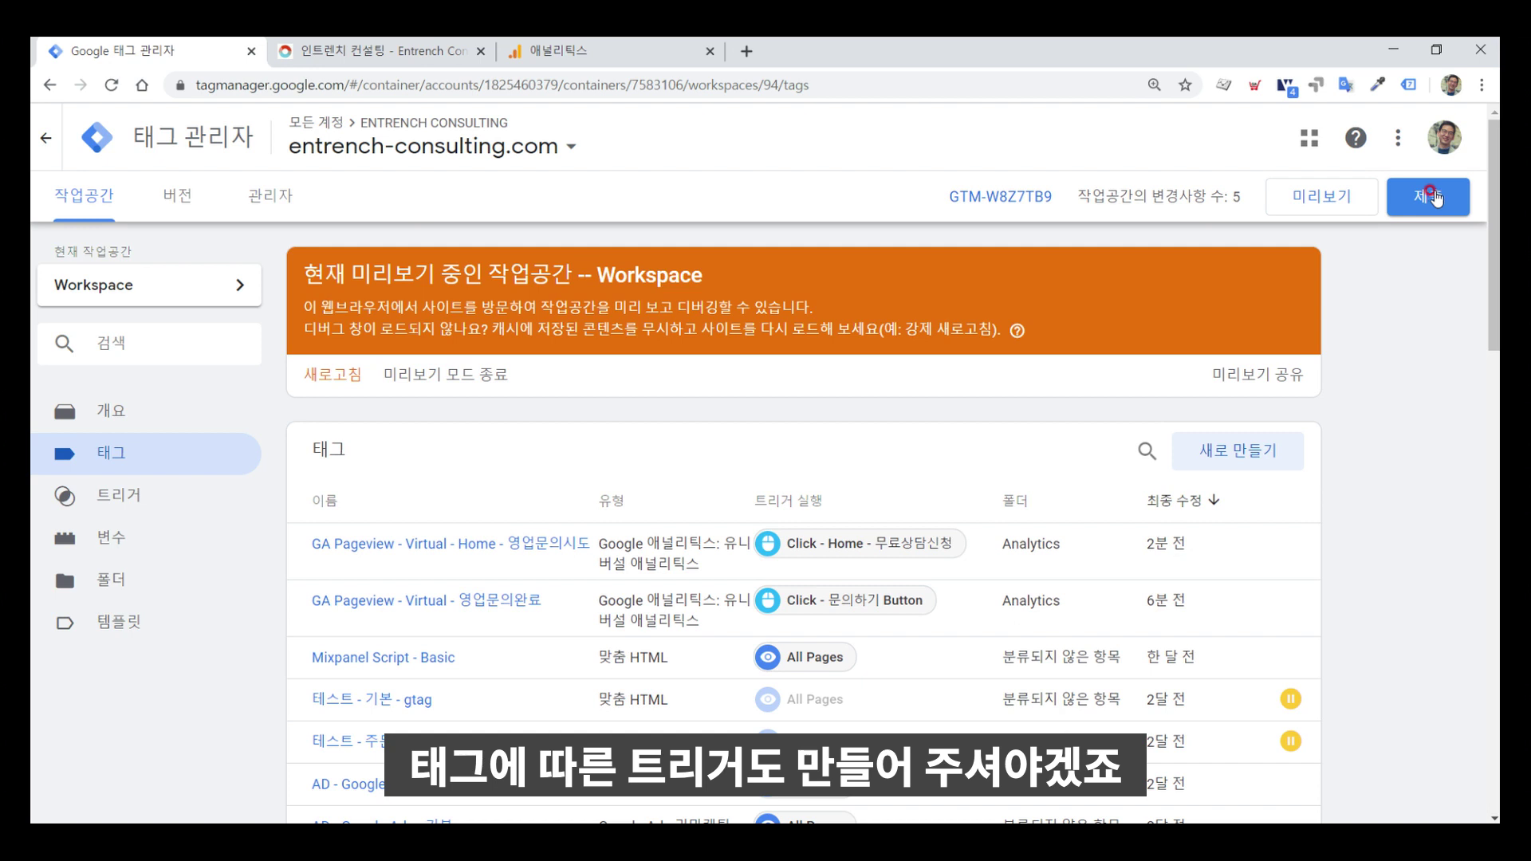
- Refresh the workspace preview and reload the Entrench Consulting website with the debug pane
{"action": "left_click", "coordinate": [1327, 203]}
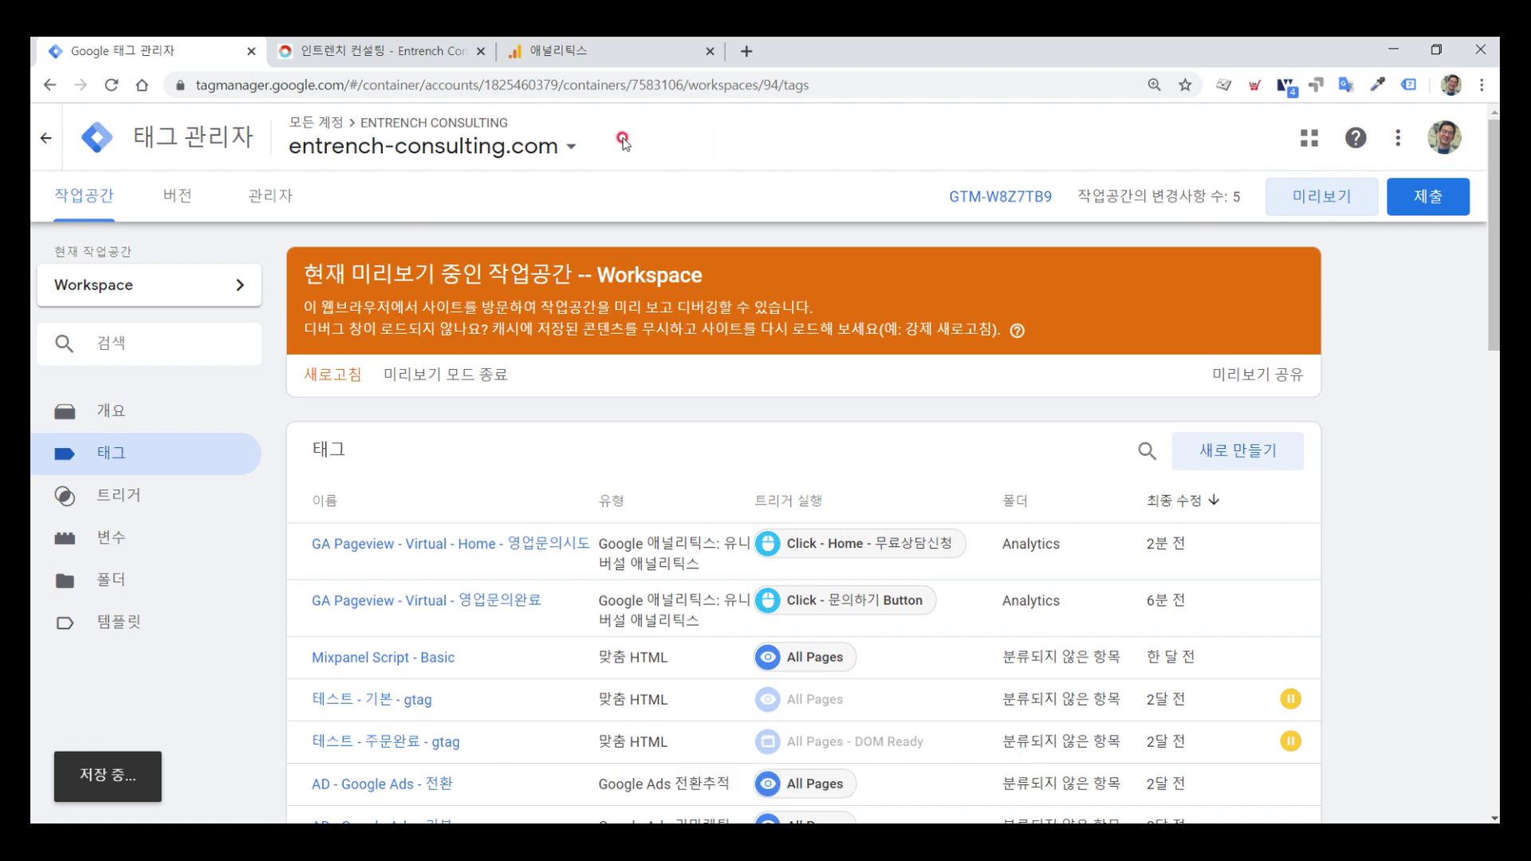
{"action": "left_click", "coordinate": [430, 48]}
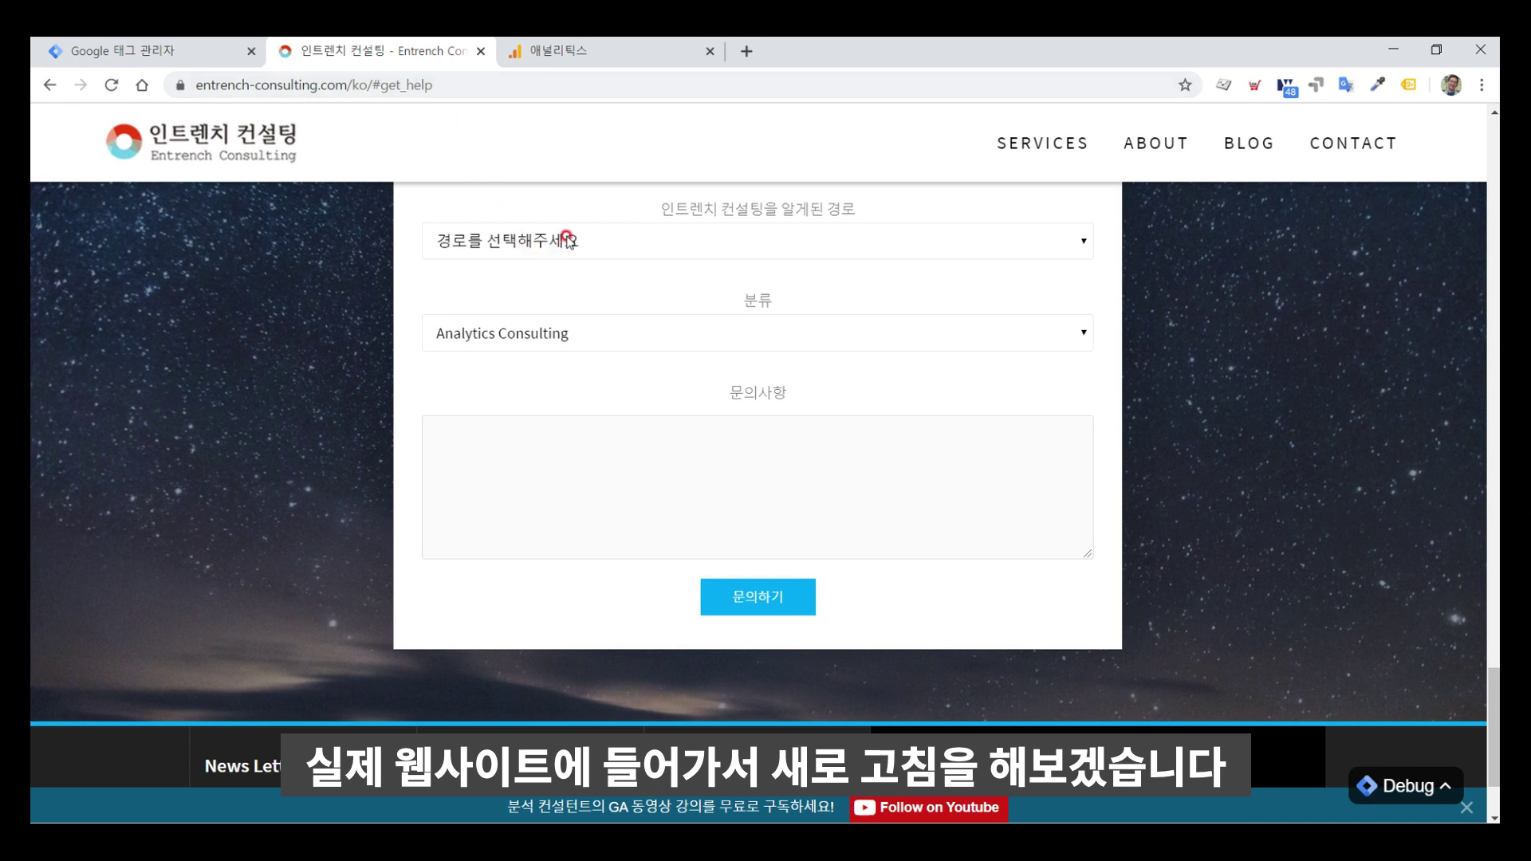
{"action": "key", "text": "F5"}
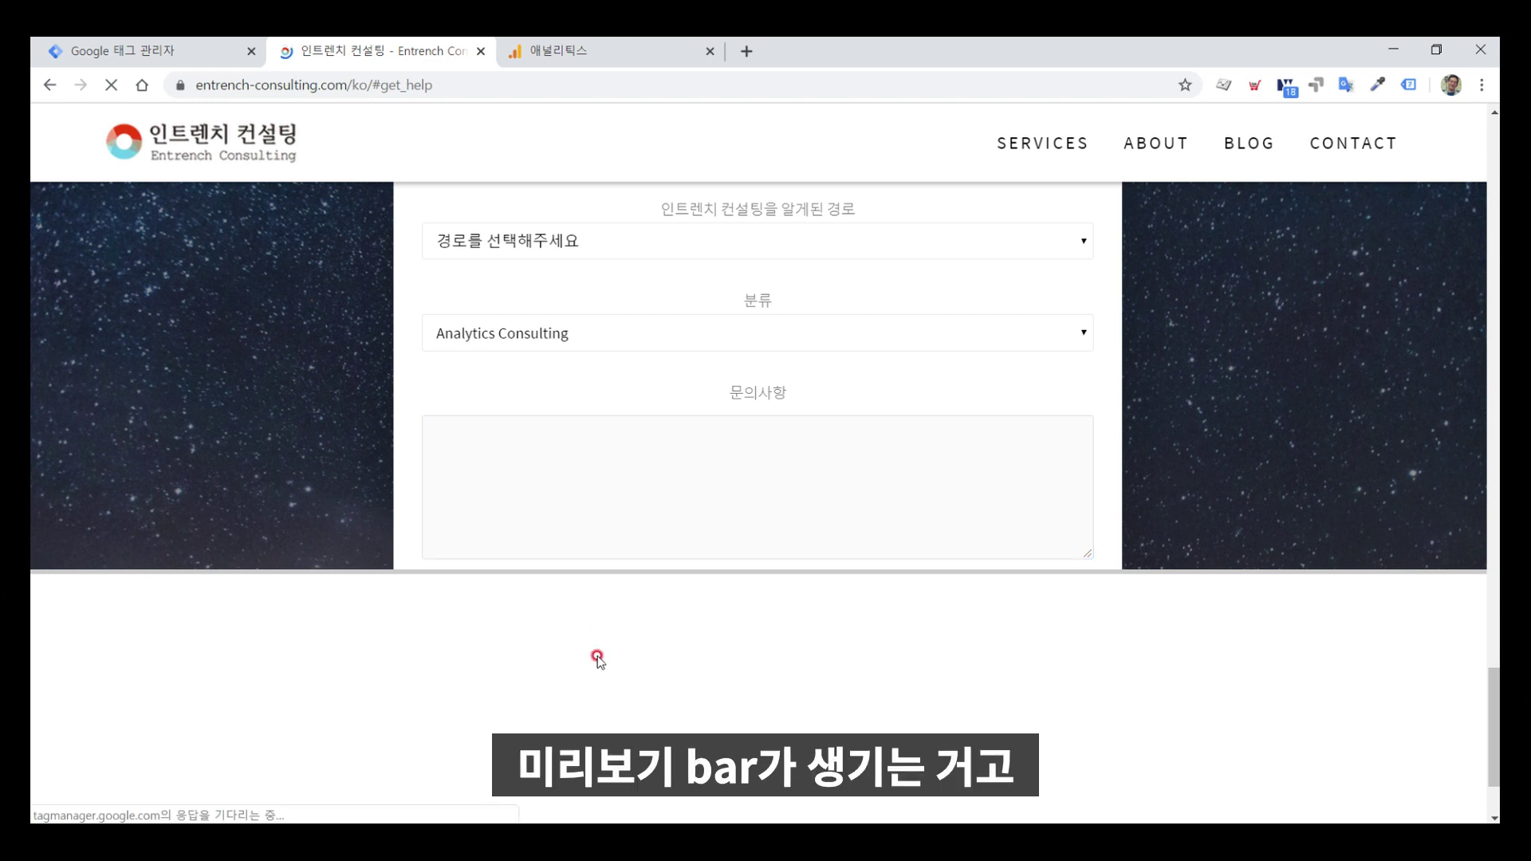
{"action": "left_click", "coordinate": [833, 535]}
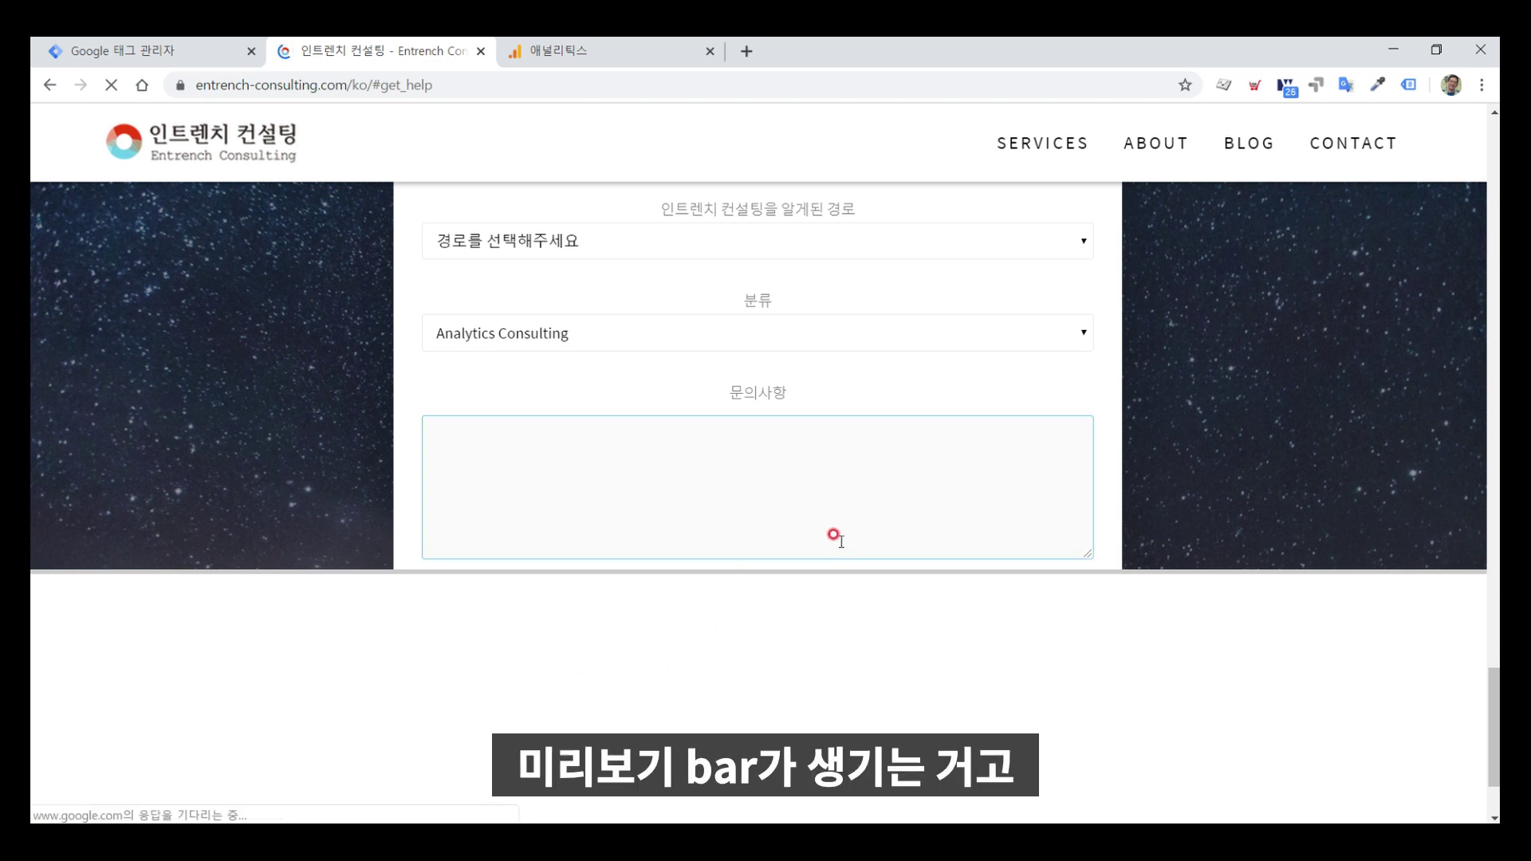
- Enter 테스트 as the 회사/단체명 in the inquiry form
{"action": "scroll", "coordinate": [831, 520], "scroll_direction": "up", "scroll_amount": 2}
{"action": "scroll", "coordinate": [798, 423], "scroll_direction": "up", "scroll_amount": 1}
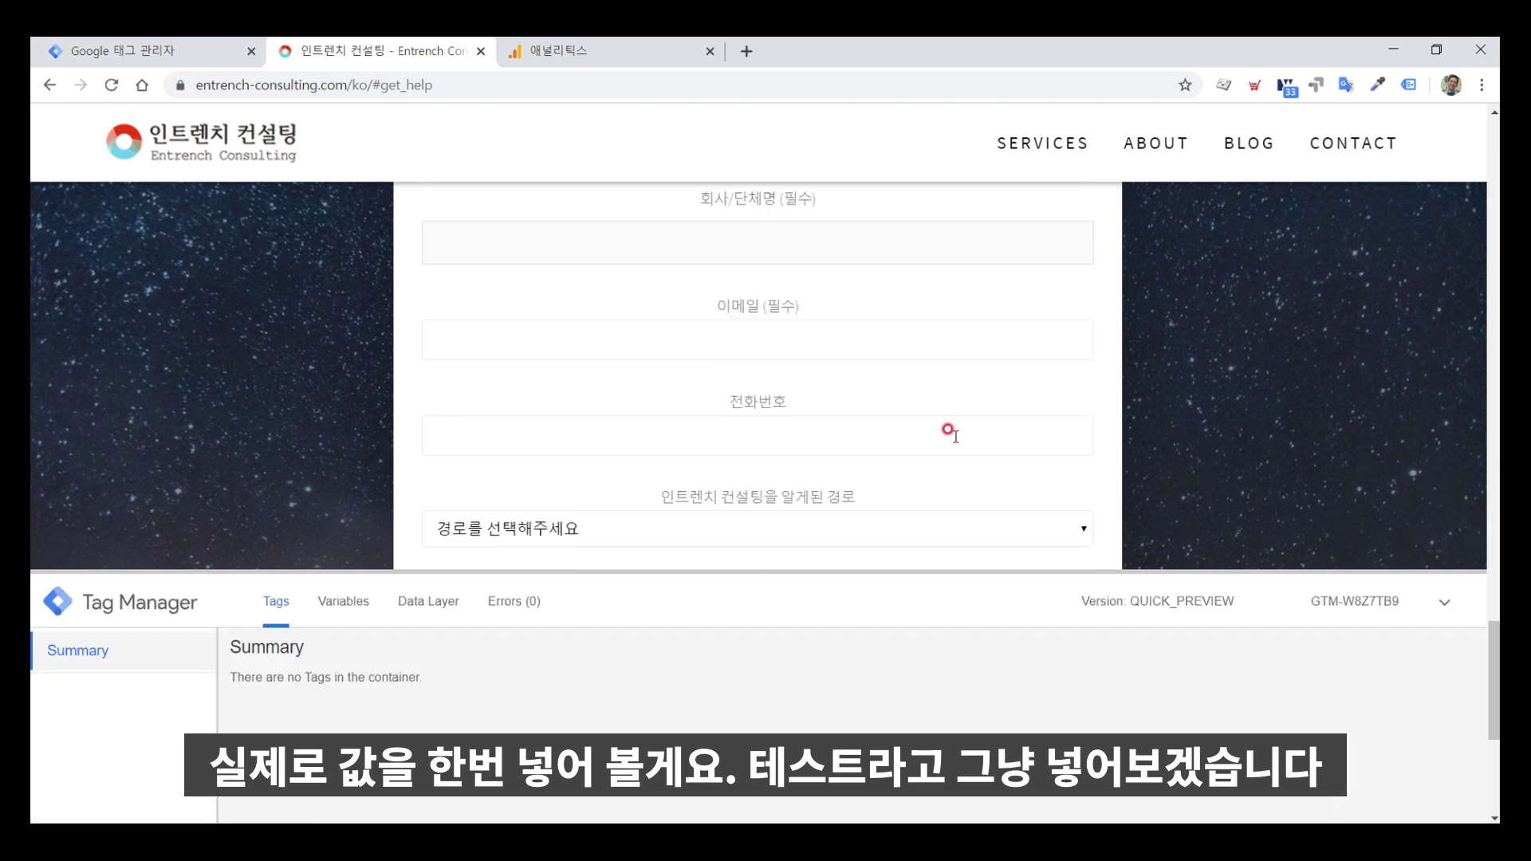
{"action": "scroll", "coordinate": [718, 351], "scroll_direction": "up", "scroll_amount": 1}
{"action": "left_click", "coordinate": [674, 339]}
{"action": "left_click", "coordinate": [691, 340]}
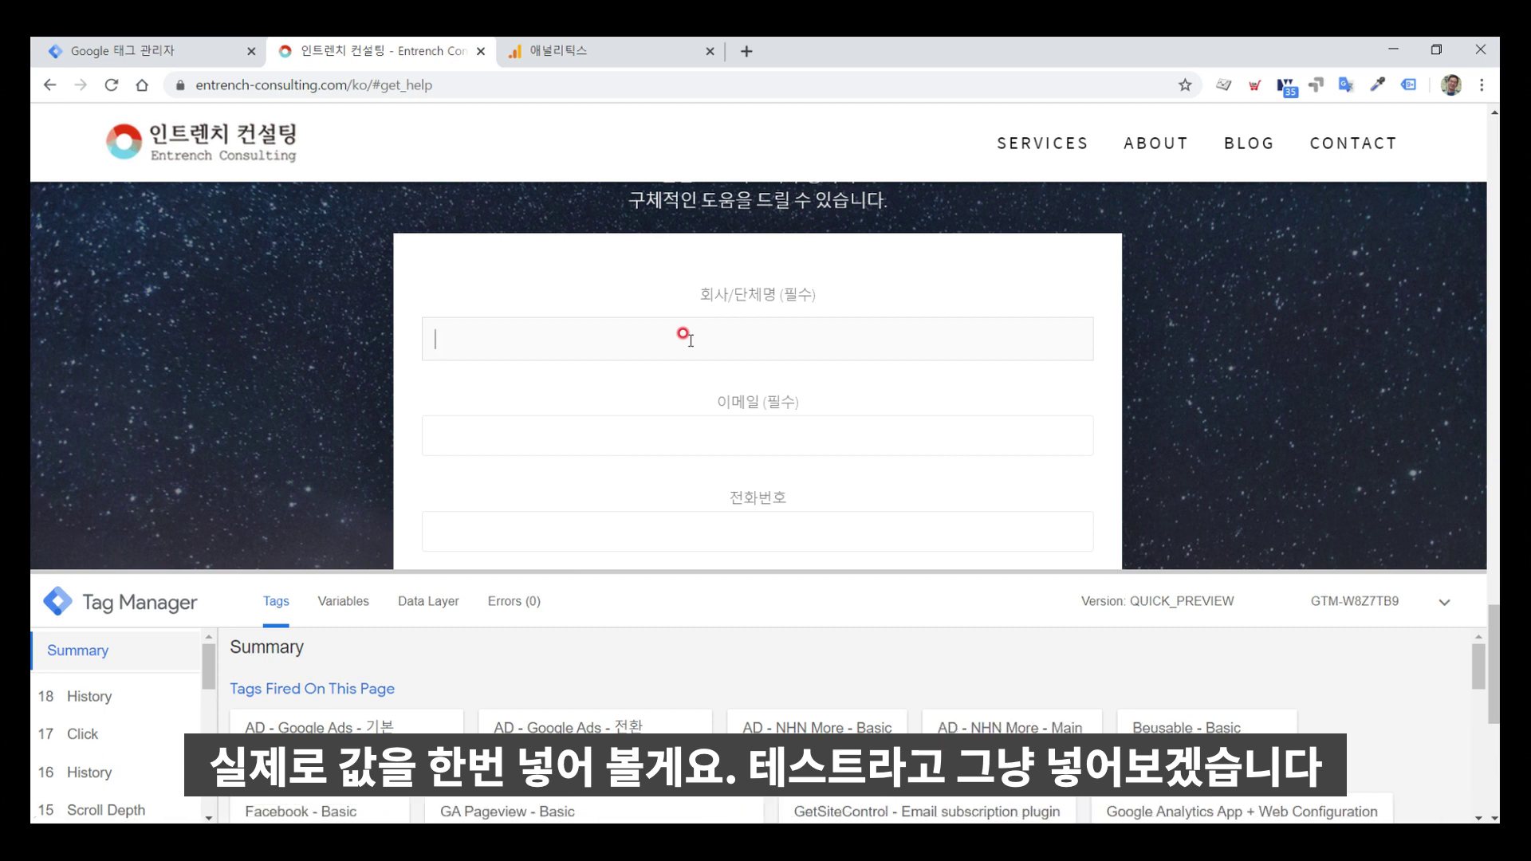
{"action": "type", "text": "테스트"}
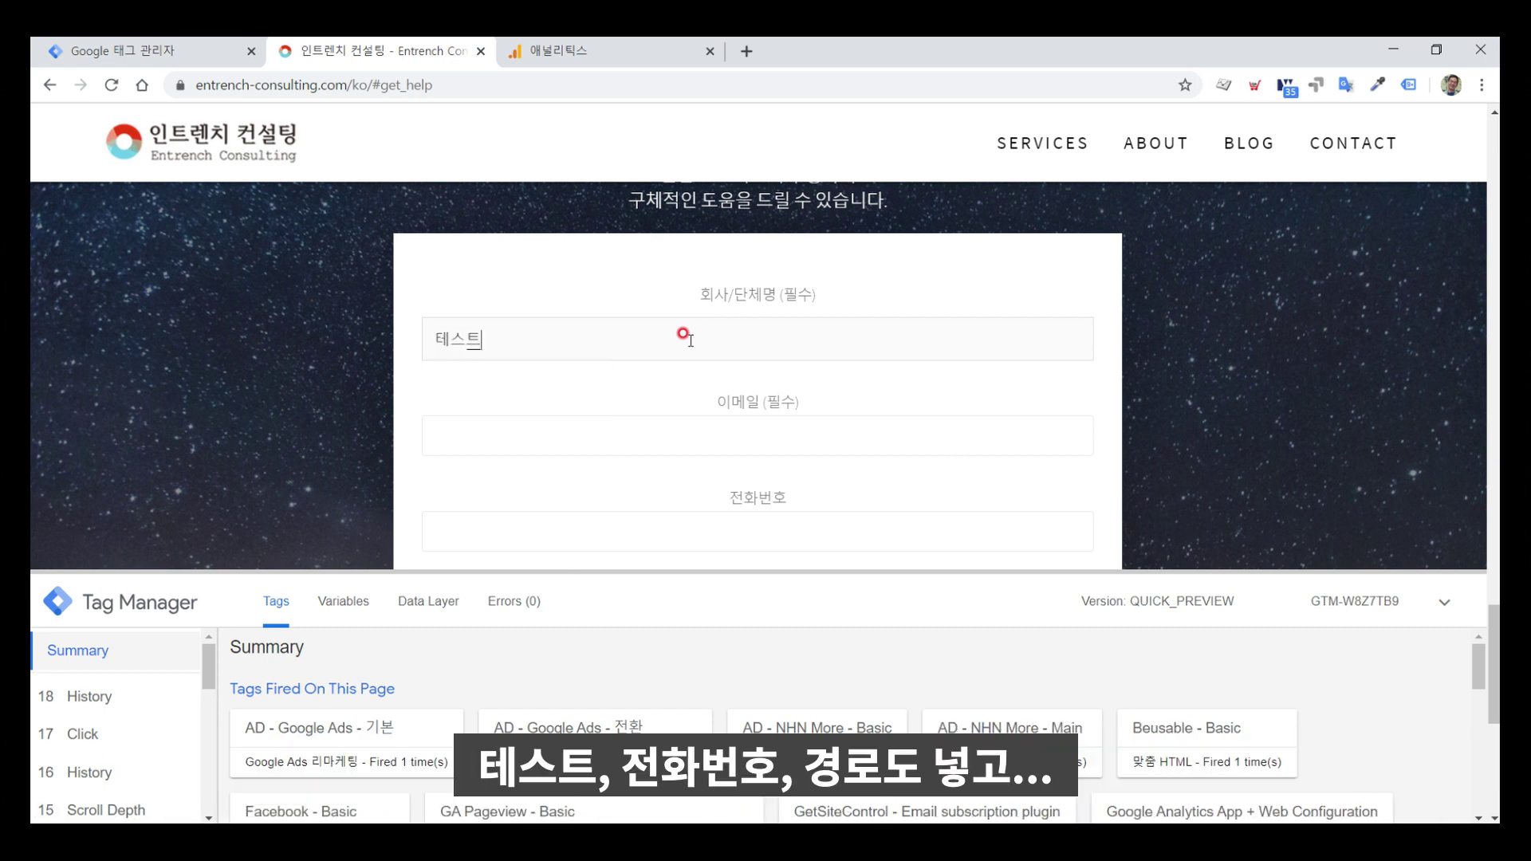
- Fill in the required 이메일 field with the saved test e-mail address
{"action": "left_click", "coordinate": [672, 439]}
{"action": "type", "text": "ㅅㄷㄴㅅ"}
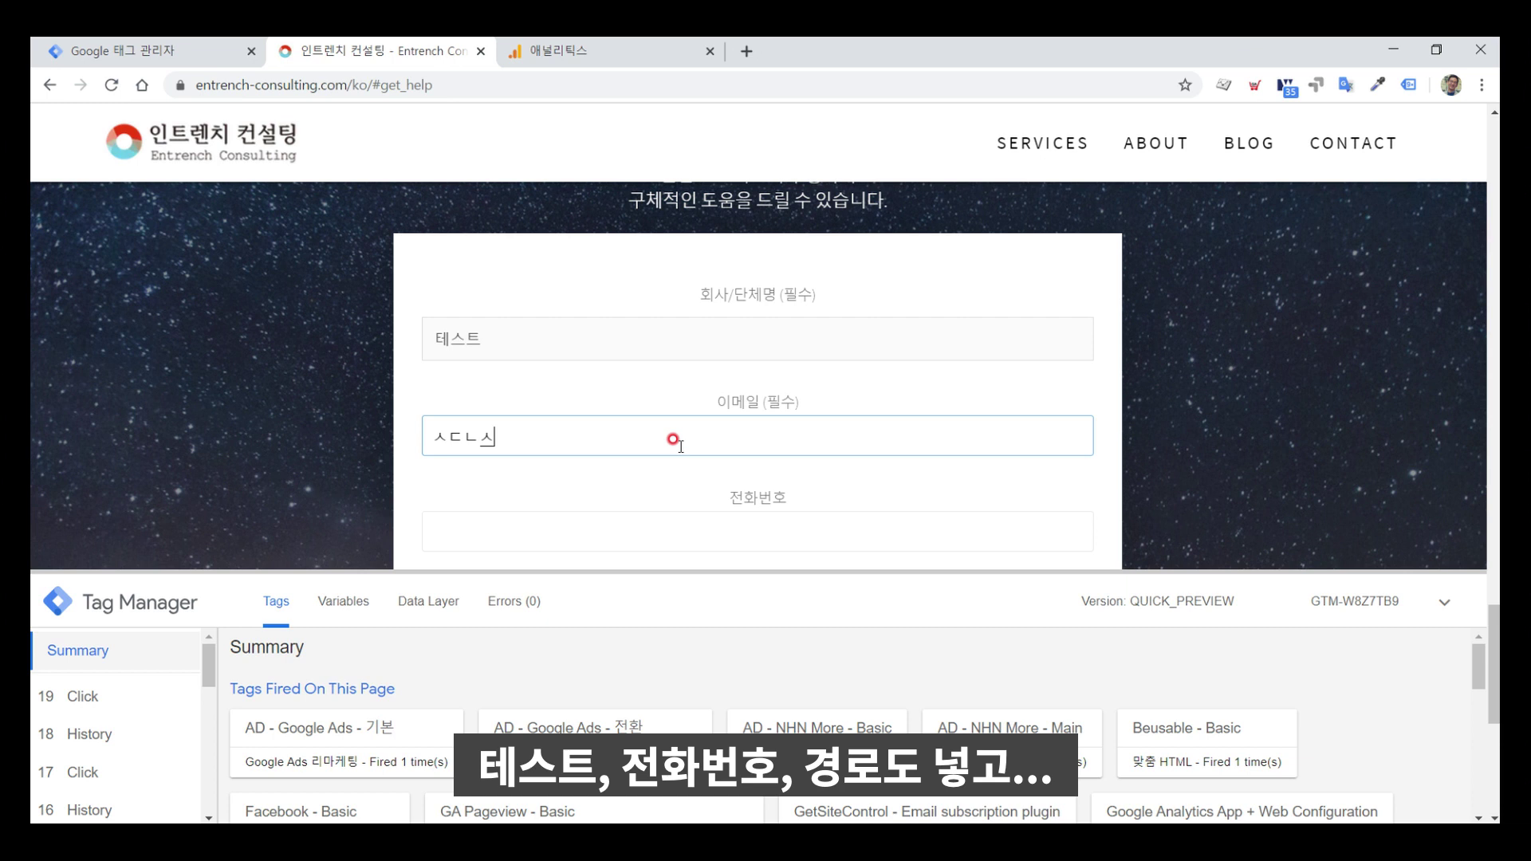
{"action": "key", "text": "BackSpace"}
{"action": "type", "text": "test@gma"}
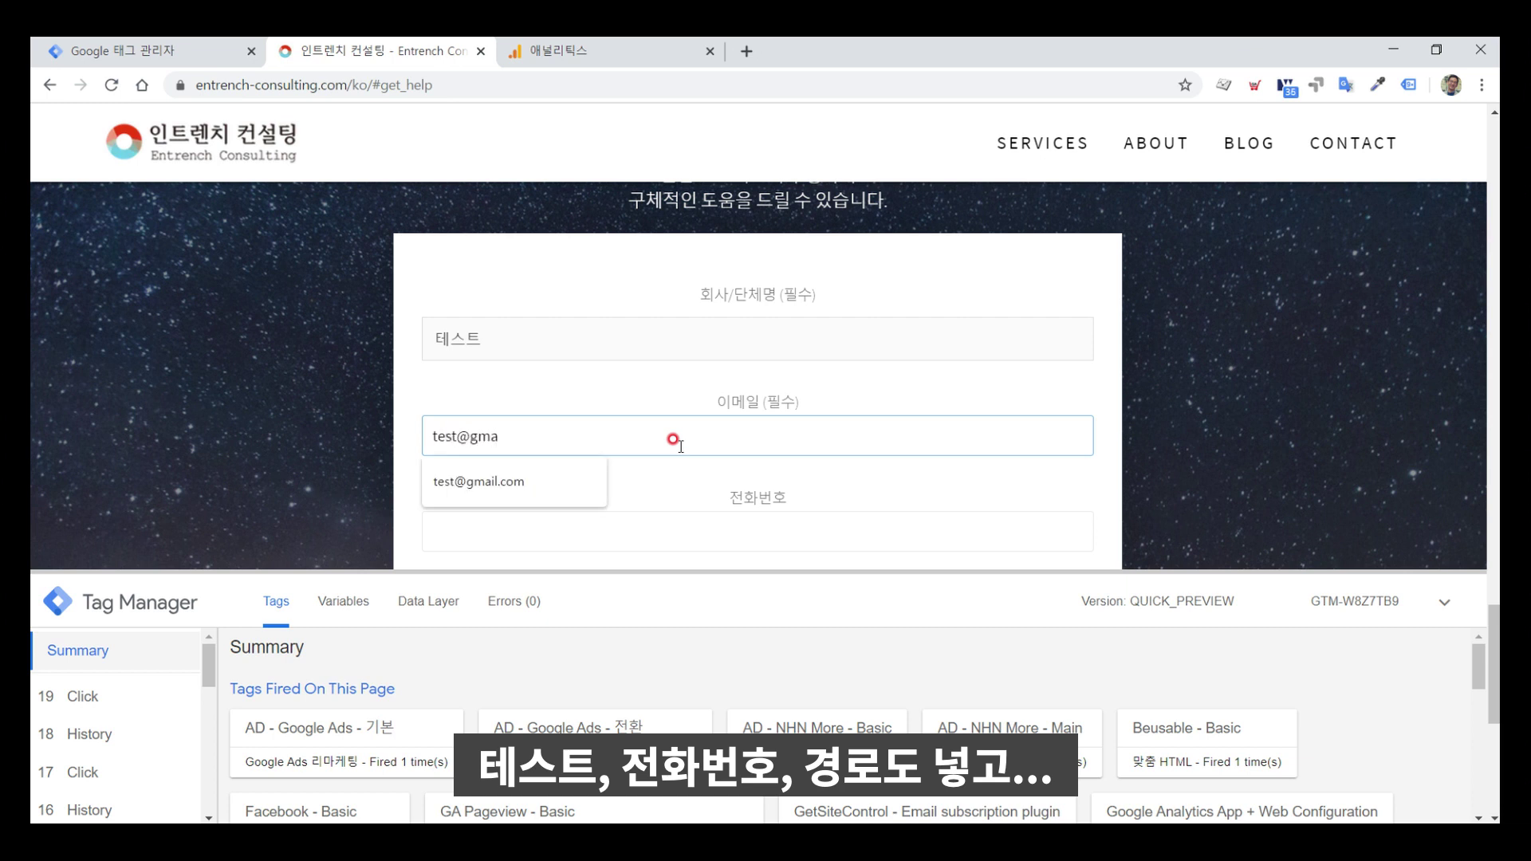
{"action": "key", "text": "Down"}
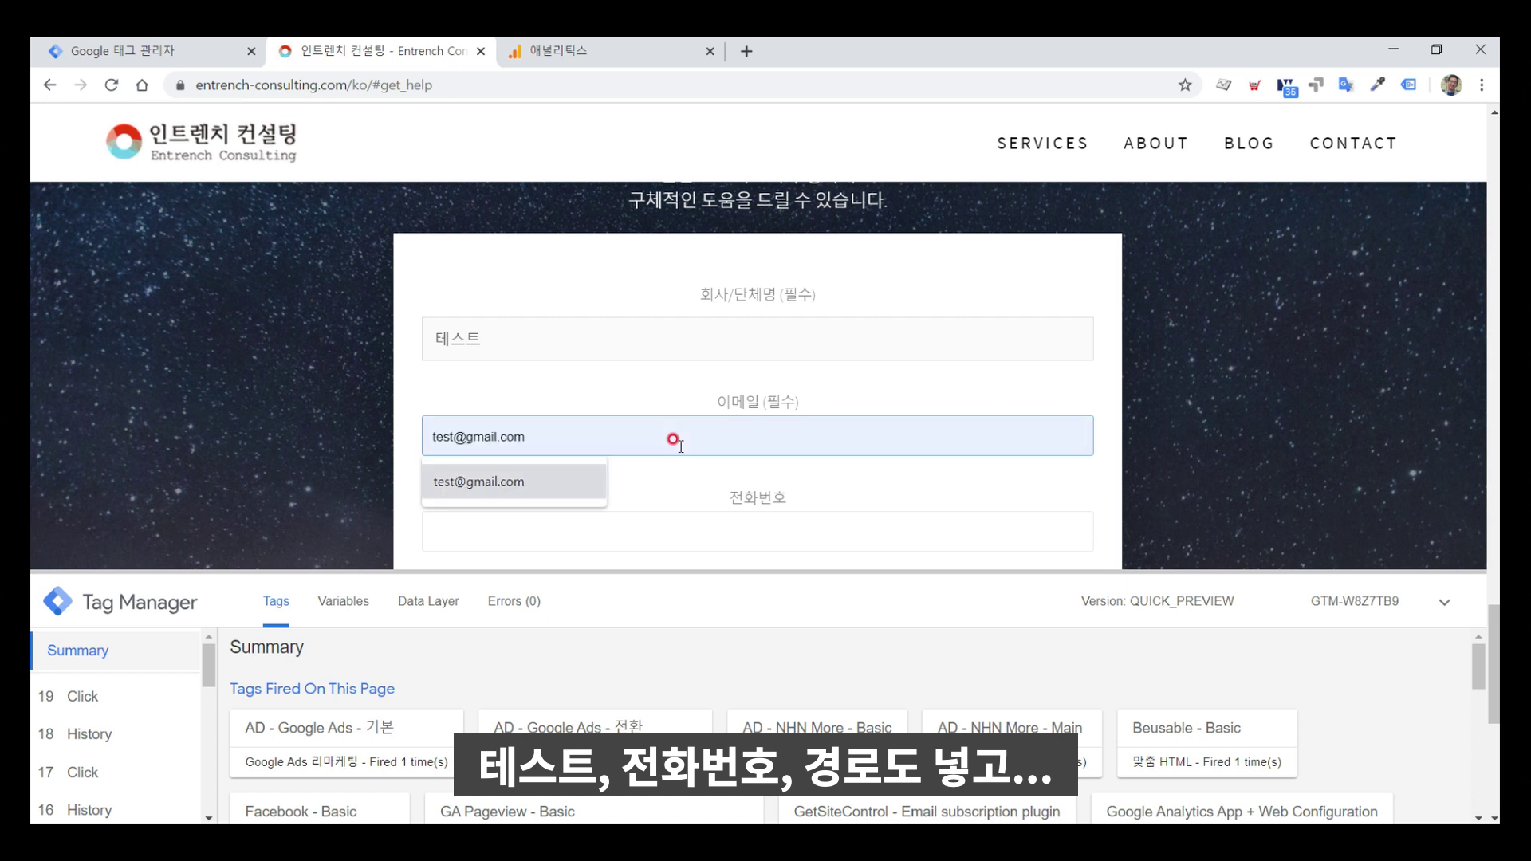
{"action": "left_click", "coordinate": [555, 483]}
- Fill in the 전화번호 field with the saved phone number and choose 기타 as the 인트렌치 컨설팅을 알게된 경로
{"action": "scroll", "coordinate": [729, 479], "scroll_direction": "down", "scroll_amount": 2}
{"action": "left_click", "coordinate": [586, 345]}
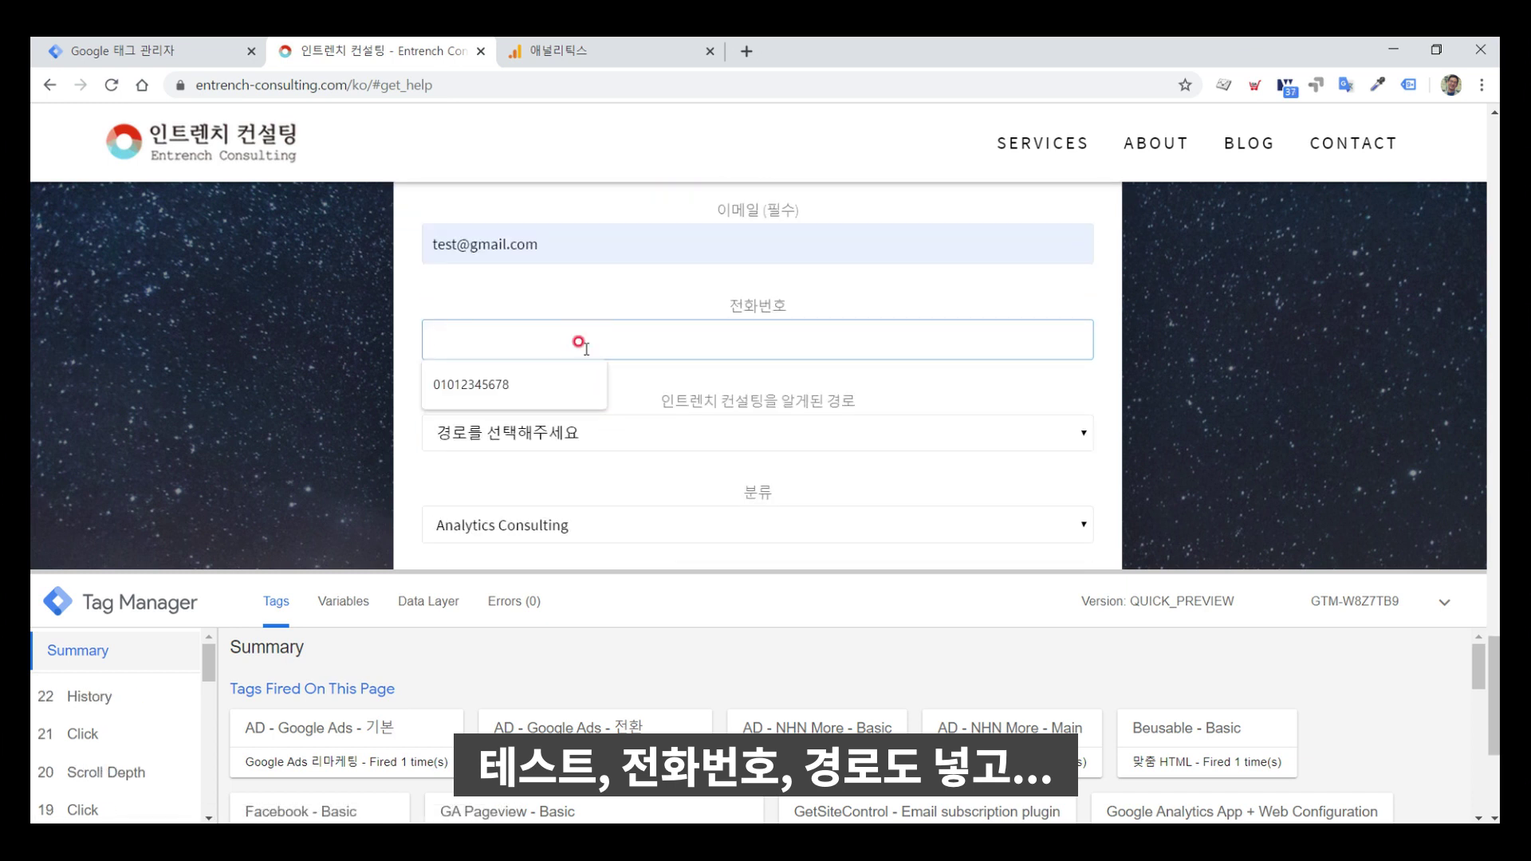
{"action": "left_click", "coordinate": [494, 384]}
{"action": "left_click", "coordinate": [565, 432]}
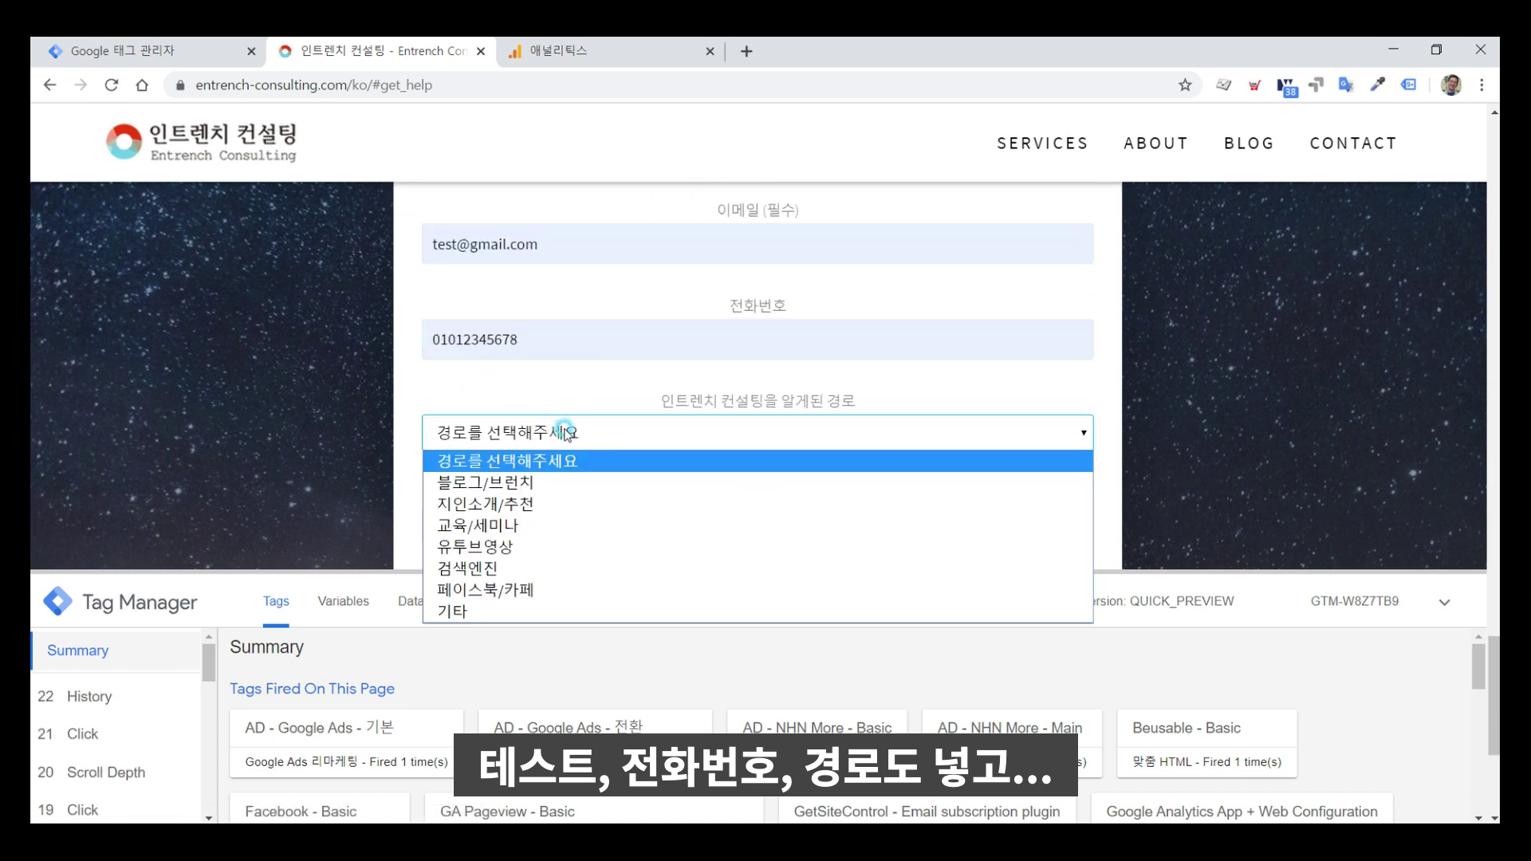
{"action": "left_click", "coordinate": [494, 611]}
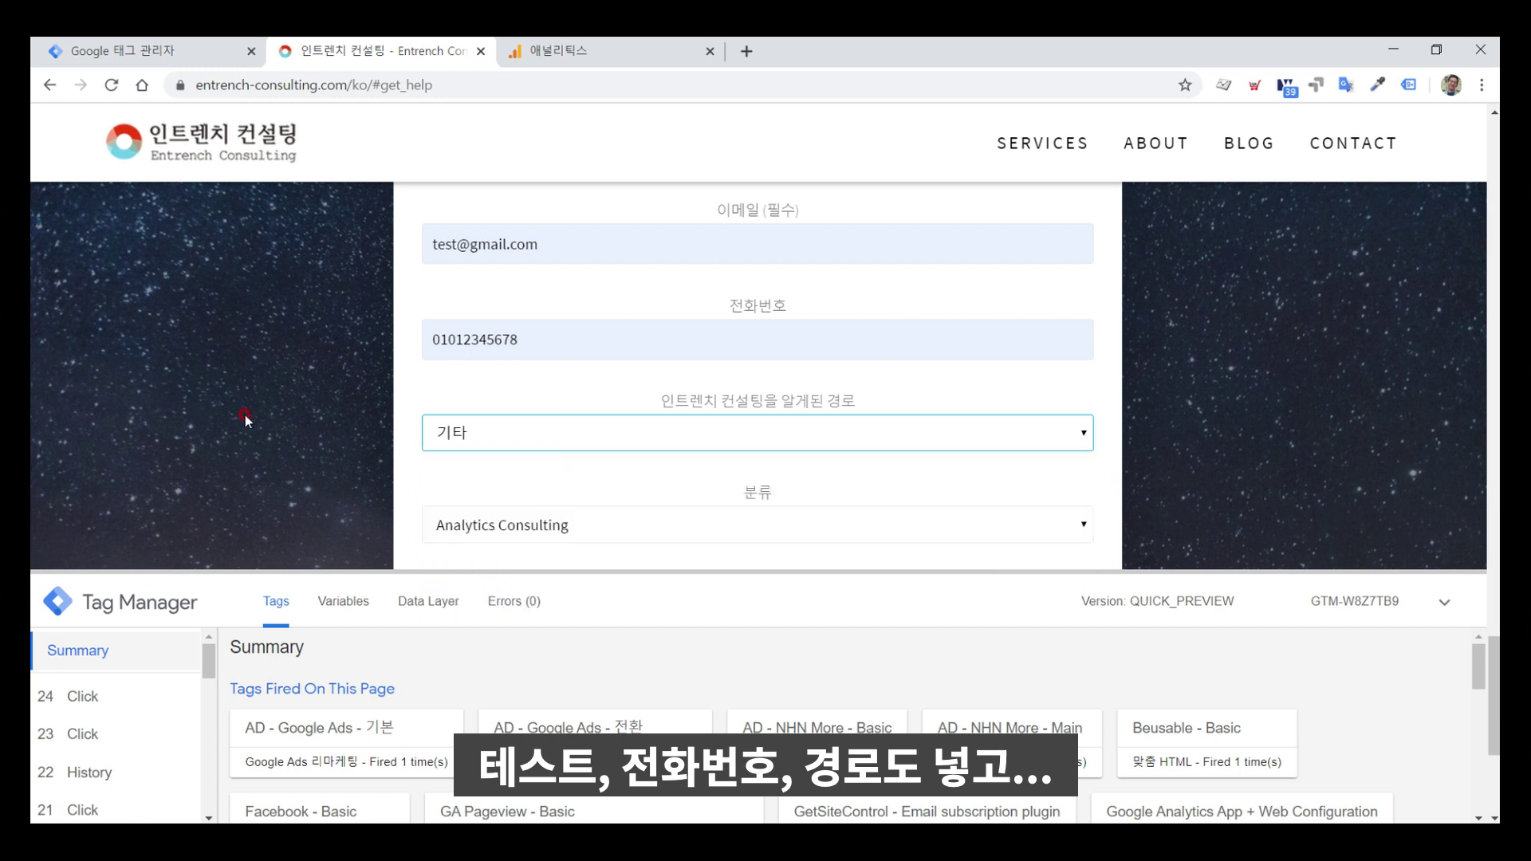
{"action": "left_click", "coordinate": [397, 377]}
- Enter 테스트입니다!! as the 문의사항 and submit the inquiry form with 문의하기
{"action": "scroll", "coordinate": [417, 365], "scroll_direction": "down", "scroll_amount": 2}
{"action": "left_click", "coordinate": [620, 460]}
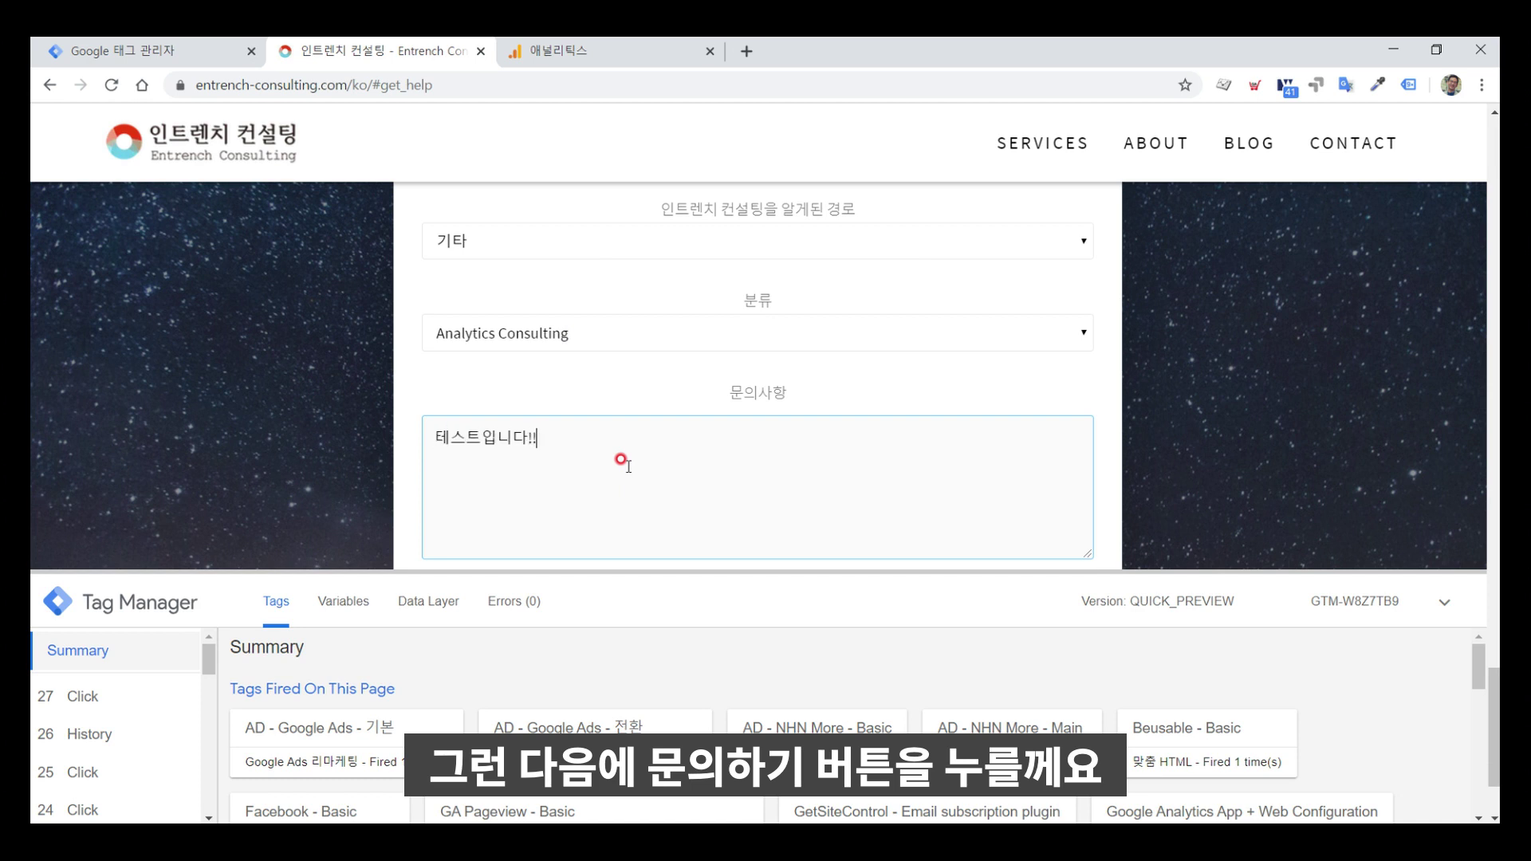
{"action": "scroll", "coordinate": [909, 319], "scroll_direction": "down", "scroll_amount": 2}
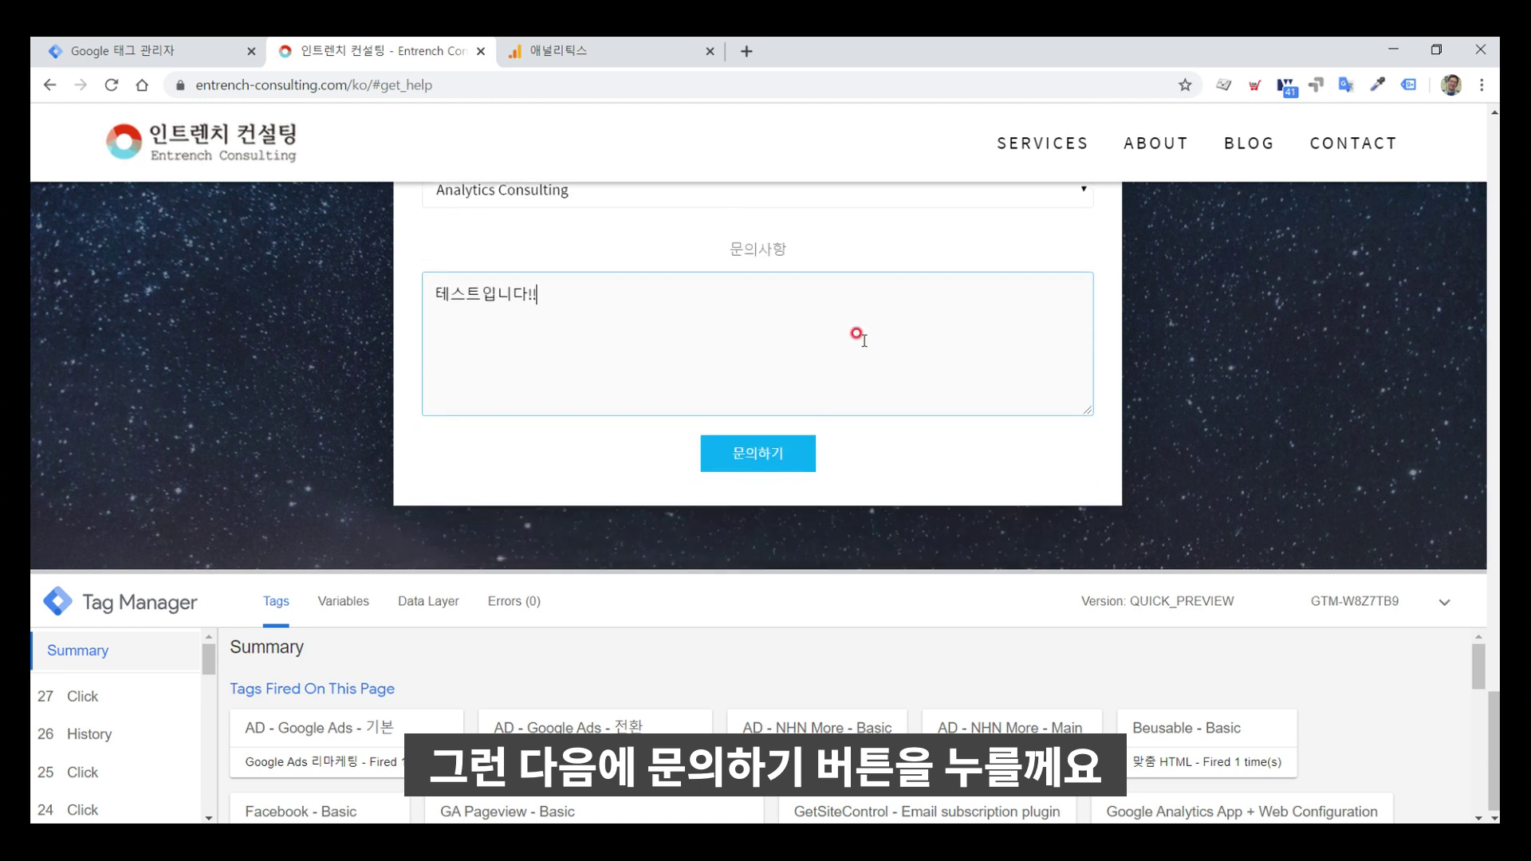
{"action": "left_click", "coordinate": [788, 450]}
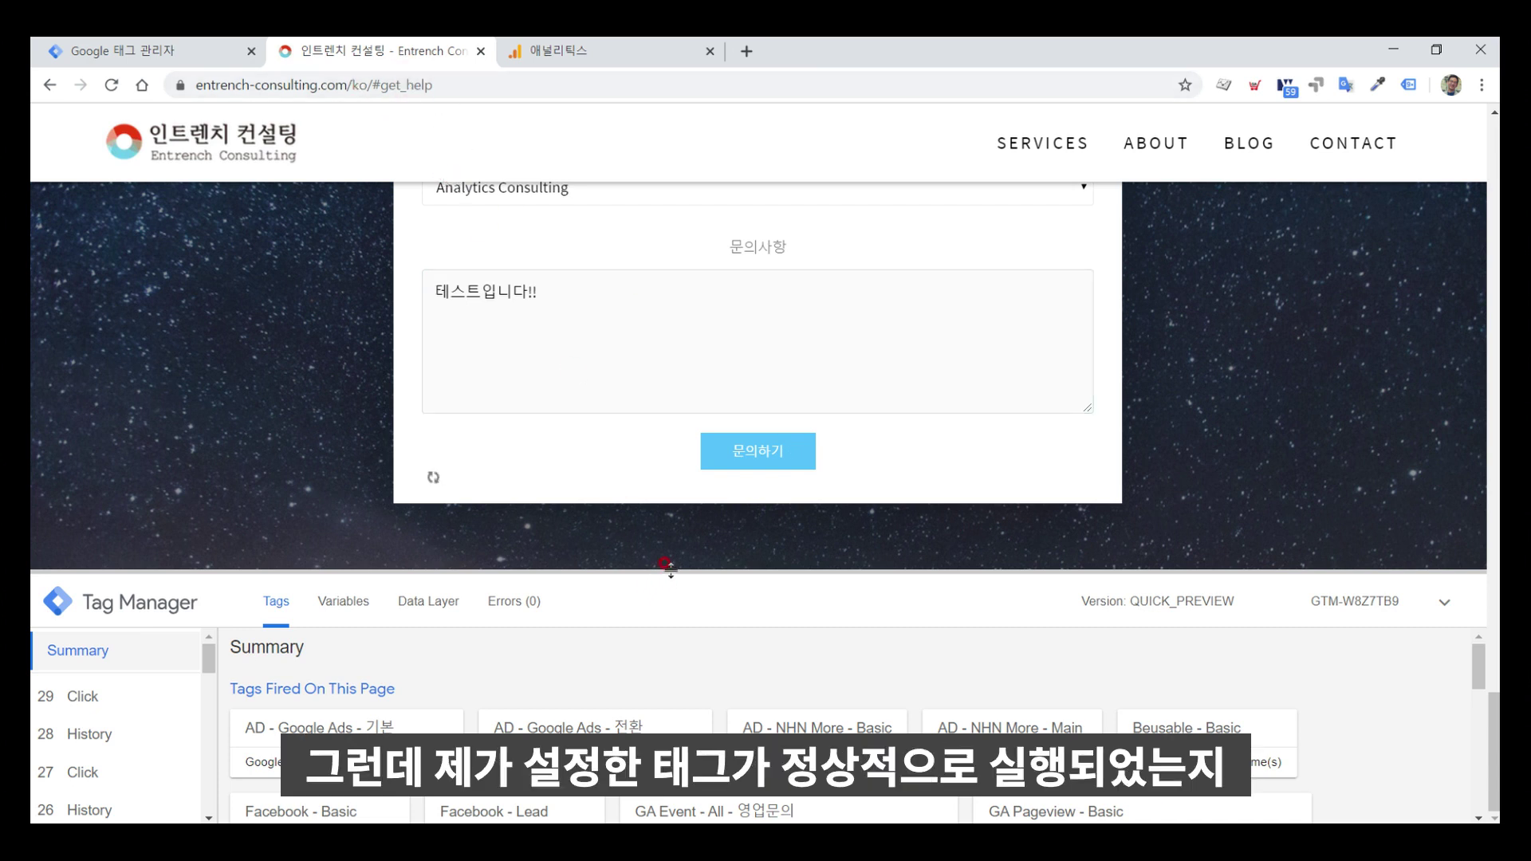
- Enlarge the debug pane, inspect the values sent by "GA Pageview - Virtual - 영업문의완료", and check the Google Analytics real-time content report
{"action": "left_click_drag", "start_coordinate": [691, 442], "coordinate": [698, 364]}
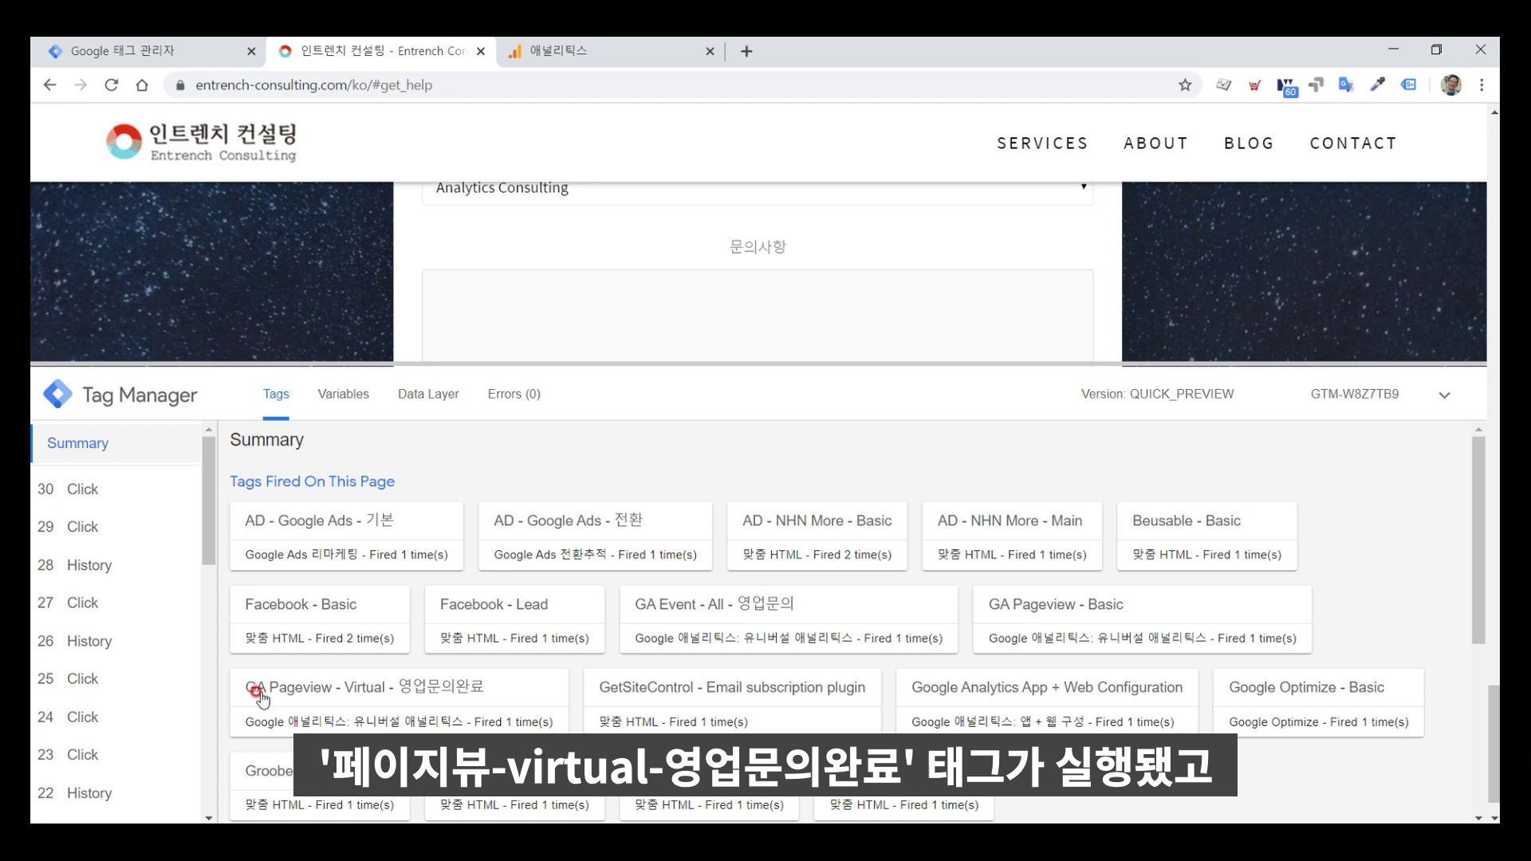
{"action": "left_click", "coordinate": [444, 690]}
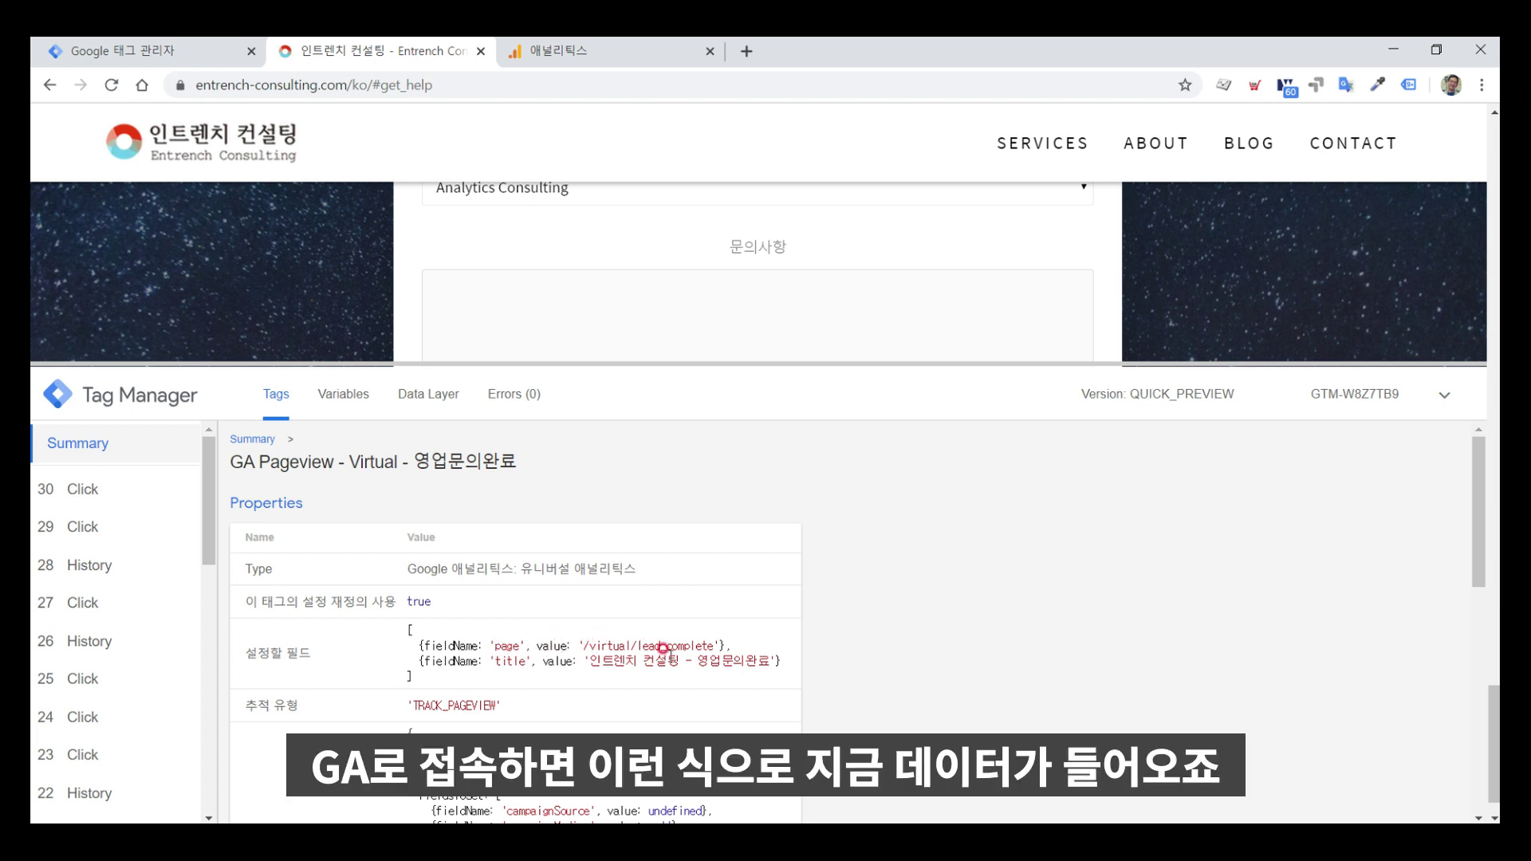
{"action": "left_click", "coordinate": [591, 51]}
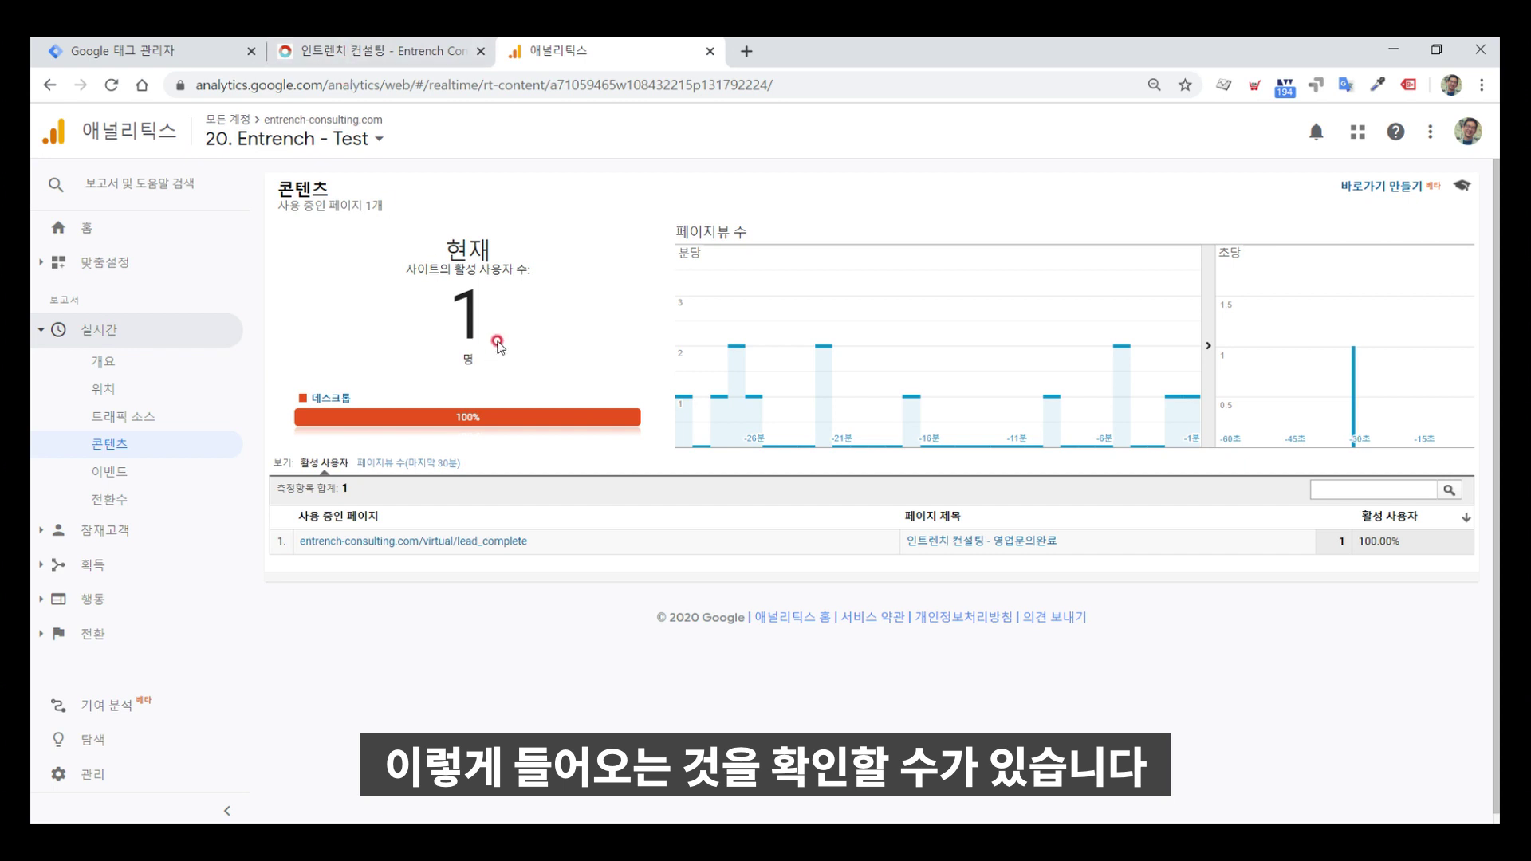
- Switch to Google Tag Manager to look at the workspace's 제출 option and return to the Google Analytics content report
{"action": "left_click", "coordinate": [185, 60]}
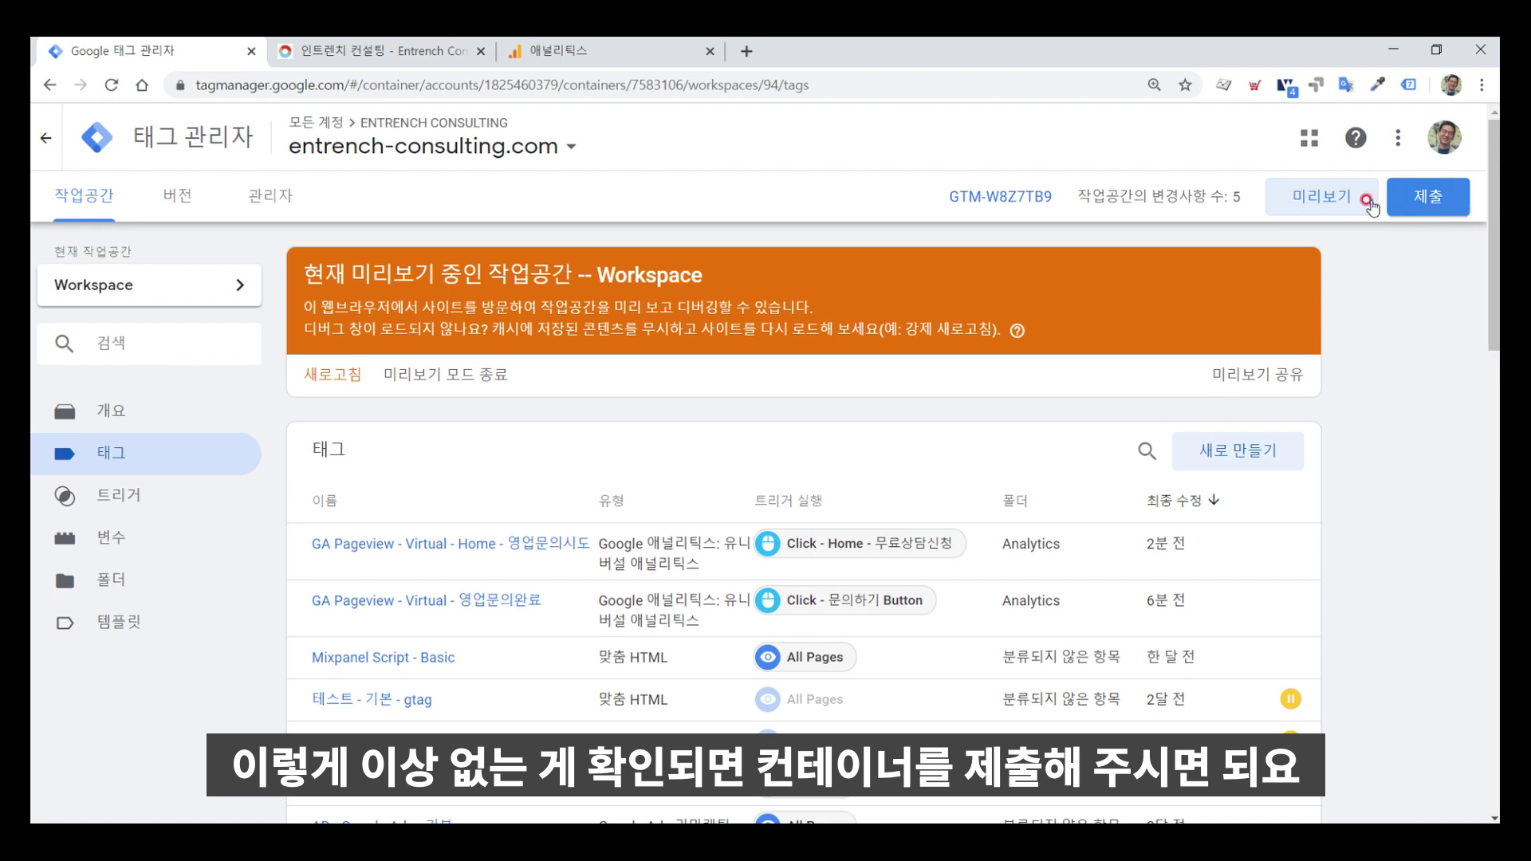
{"action": "left_click", "coordinate": [563, 53]}
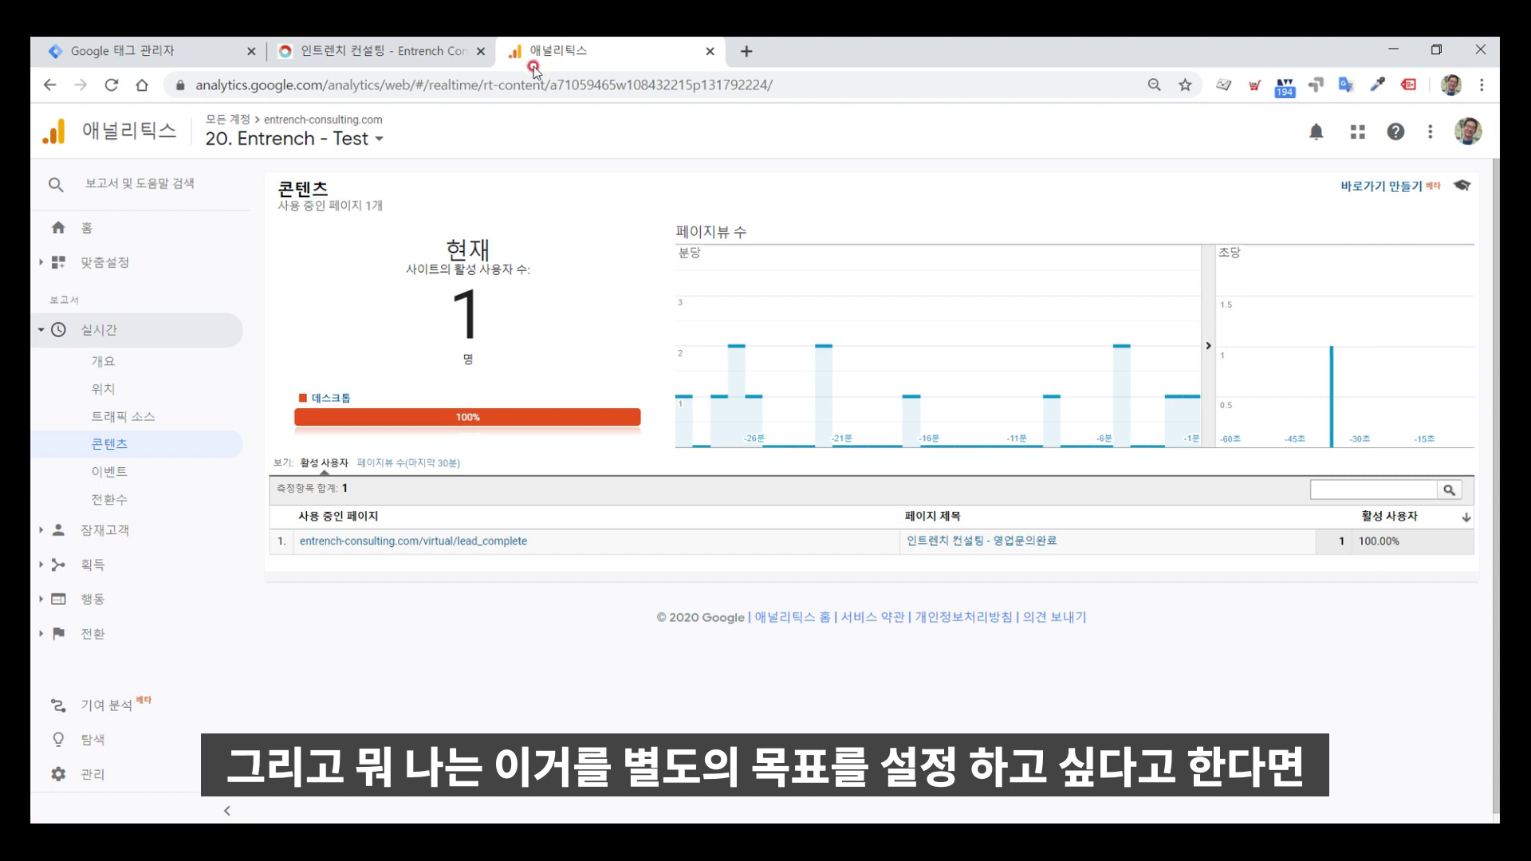